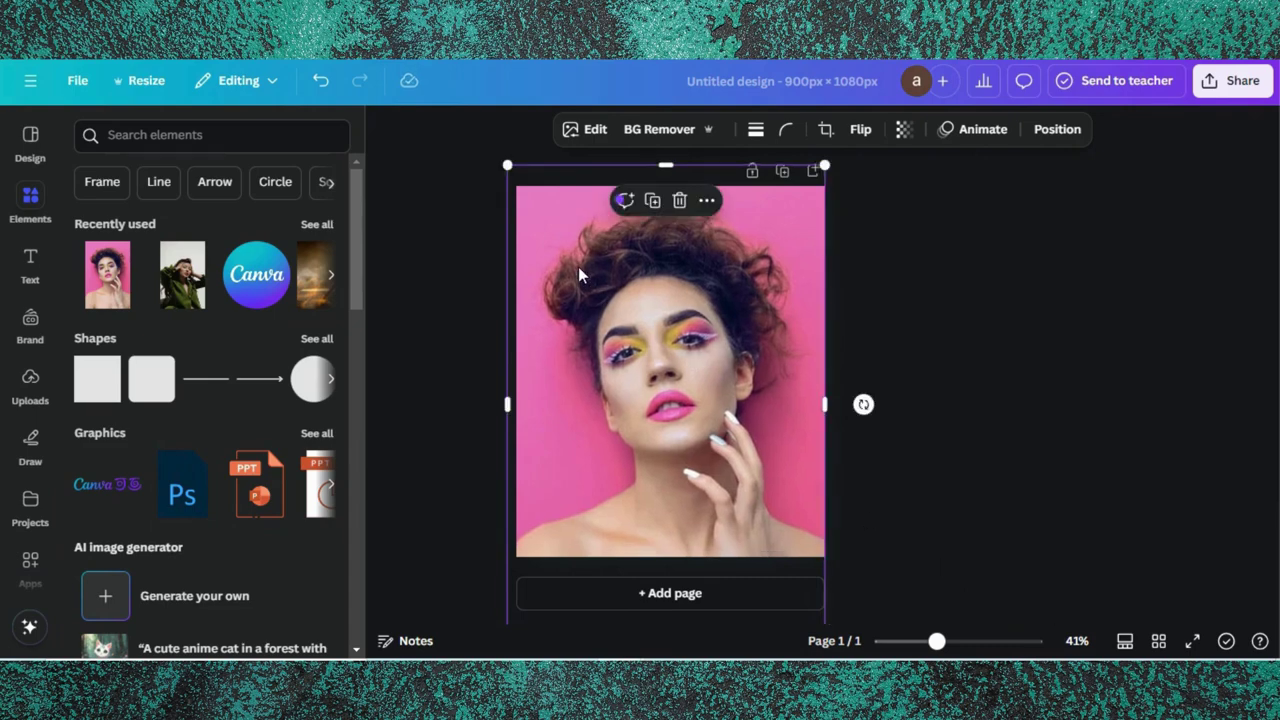
Step: Enlarge the portrait photo slightly and crop its top, left and bottom edges to match the page boundaries
left_click_drag(506, 166, 486, 154)
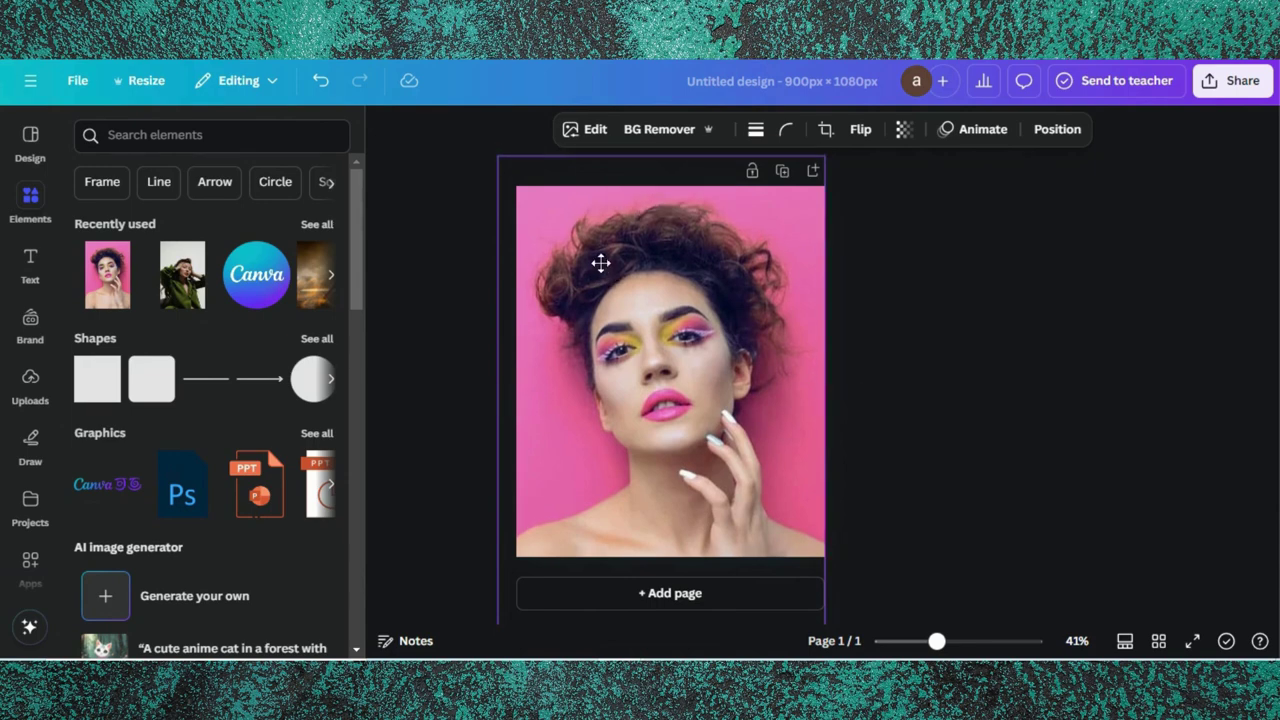
left_click(601, 263)
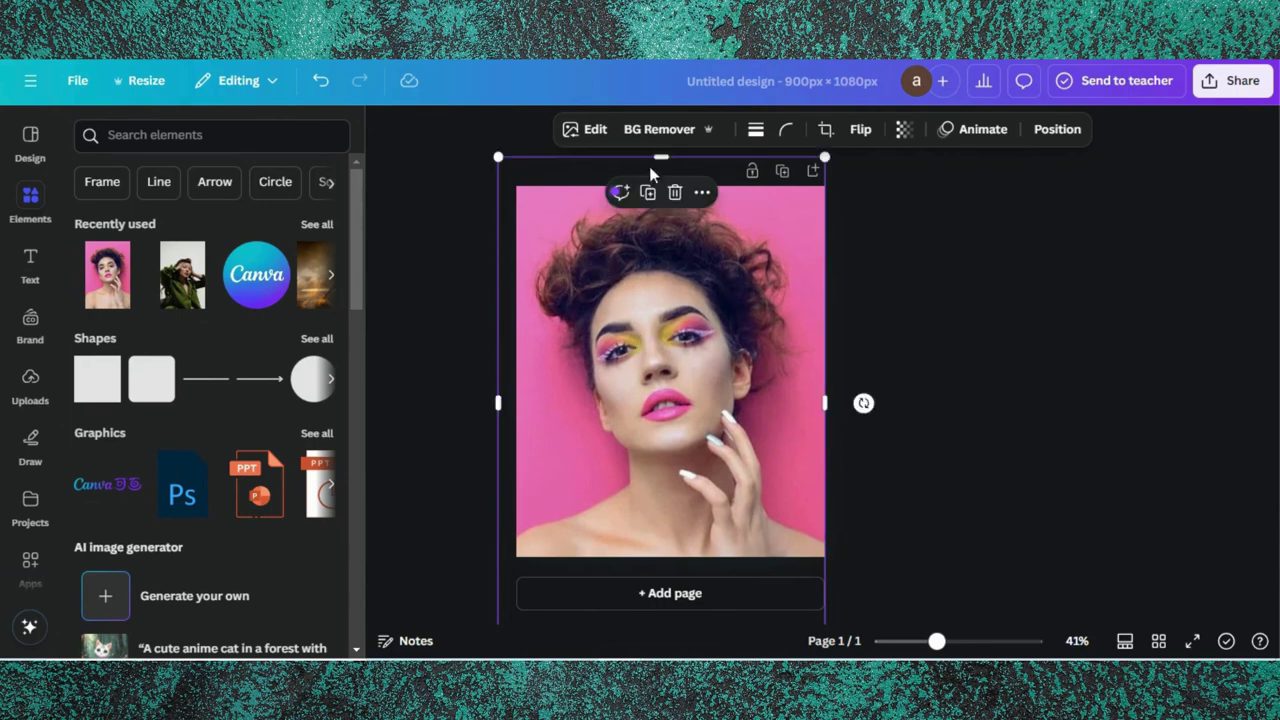
left_click_drag(654, 157, 655, 186)
left_click_drag(499, 423, 516, 422)
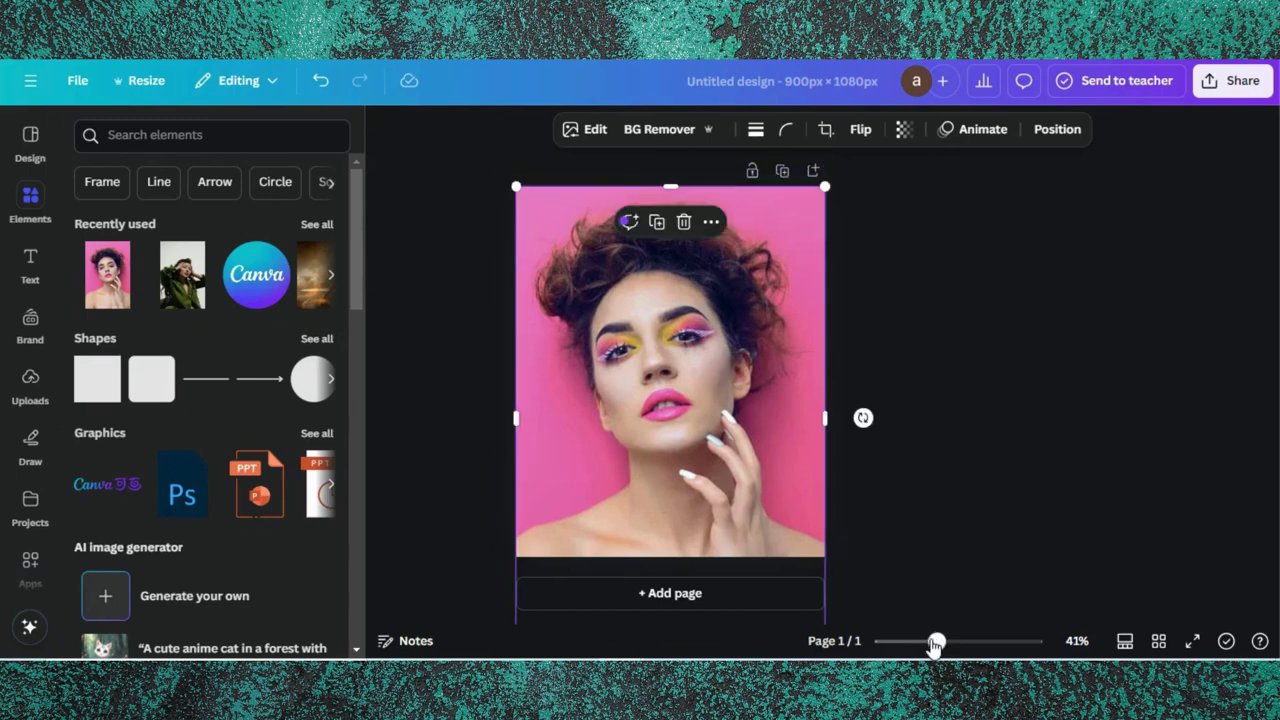
left_click_drag(936, 641, 920, 641)
left_click_drag(674, 559, 680, 497)
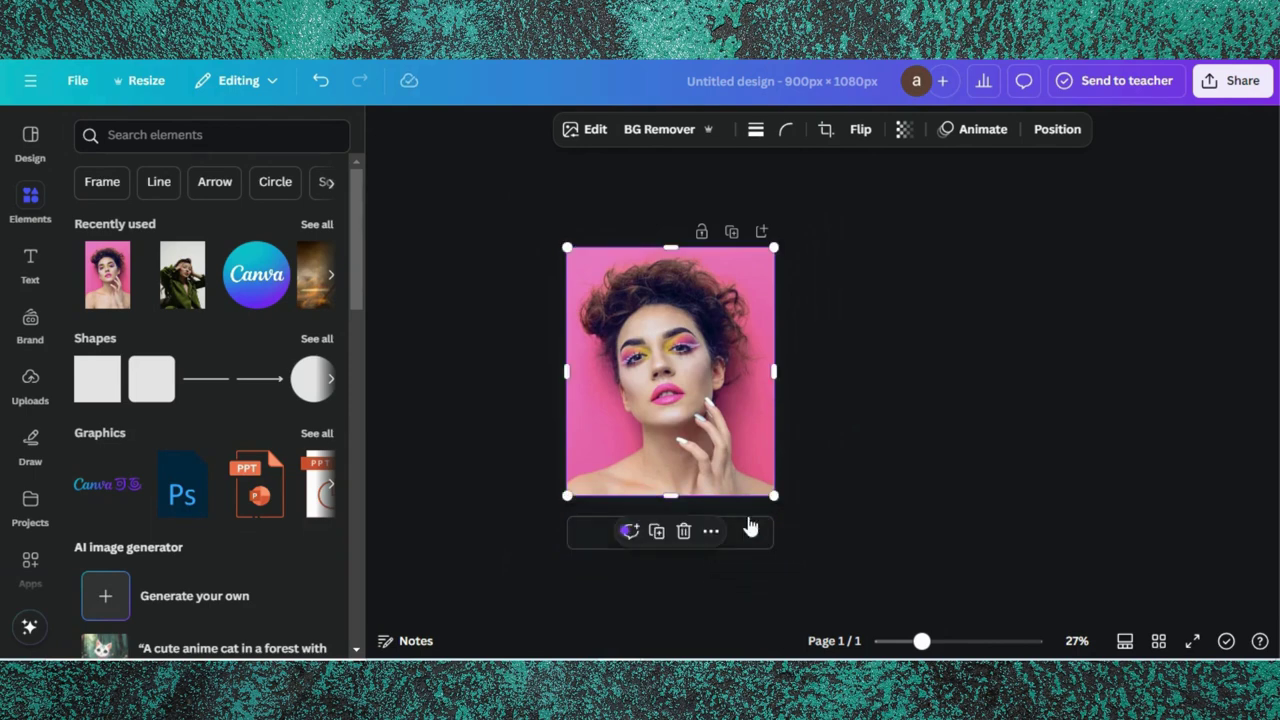
Step: Apply the X-Pro + filter from the Color Pop group to the portrait and lower its intensity to about 80%
left_click_drag(920, 644, 931, 641)
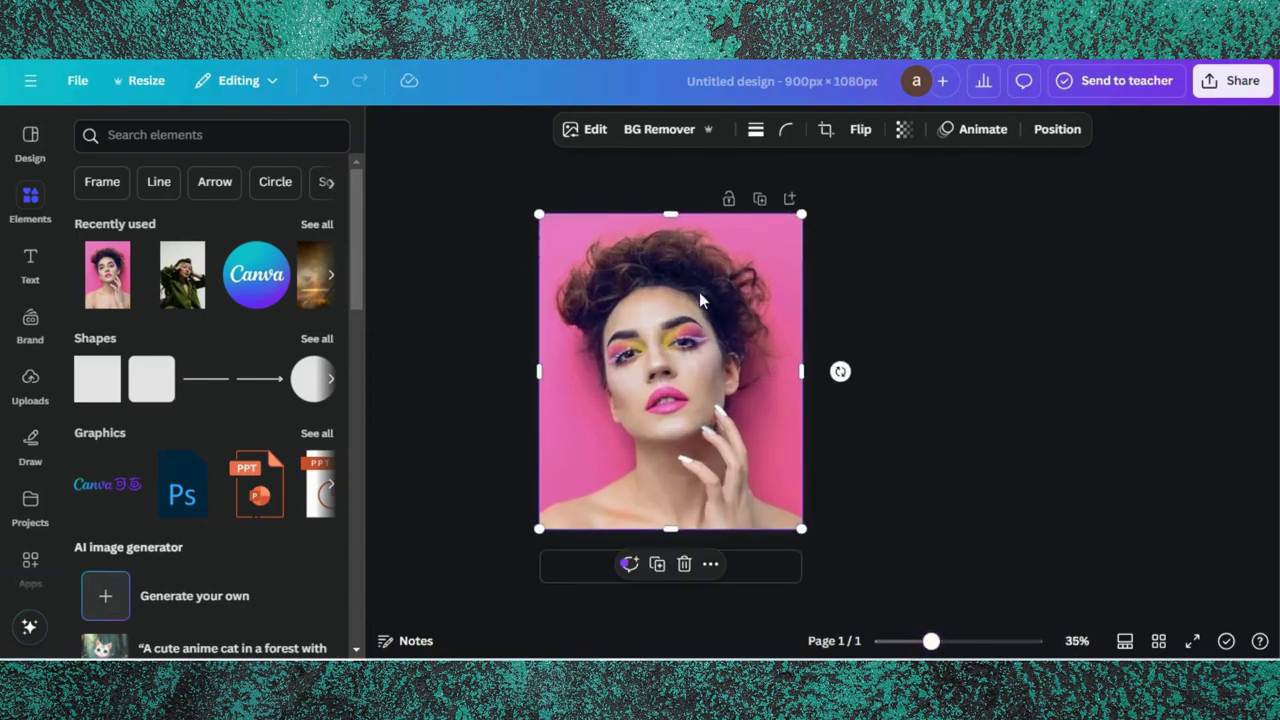
left_click(594, 129)
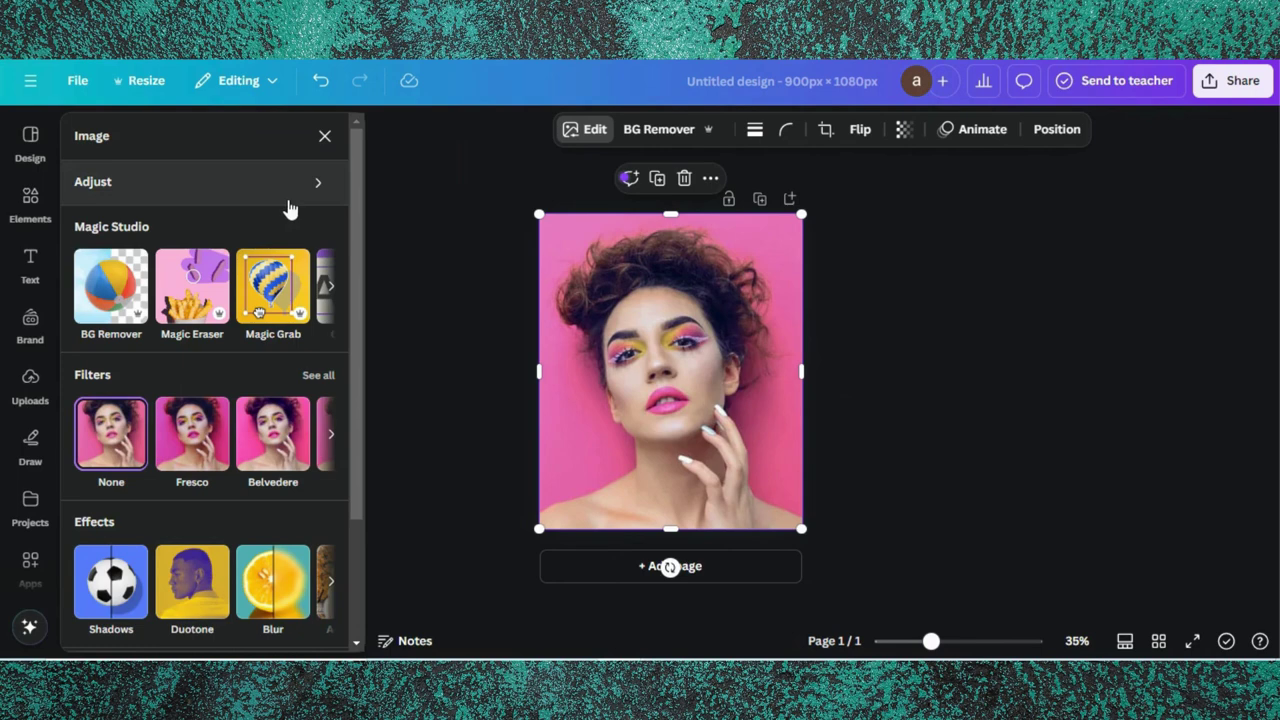
left_click(319, 383)
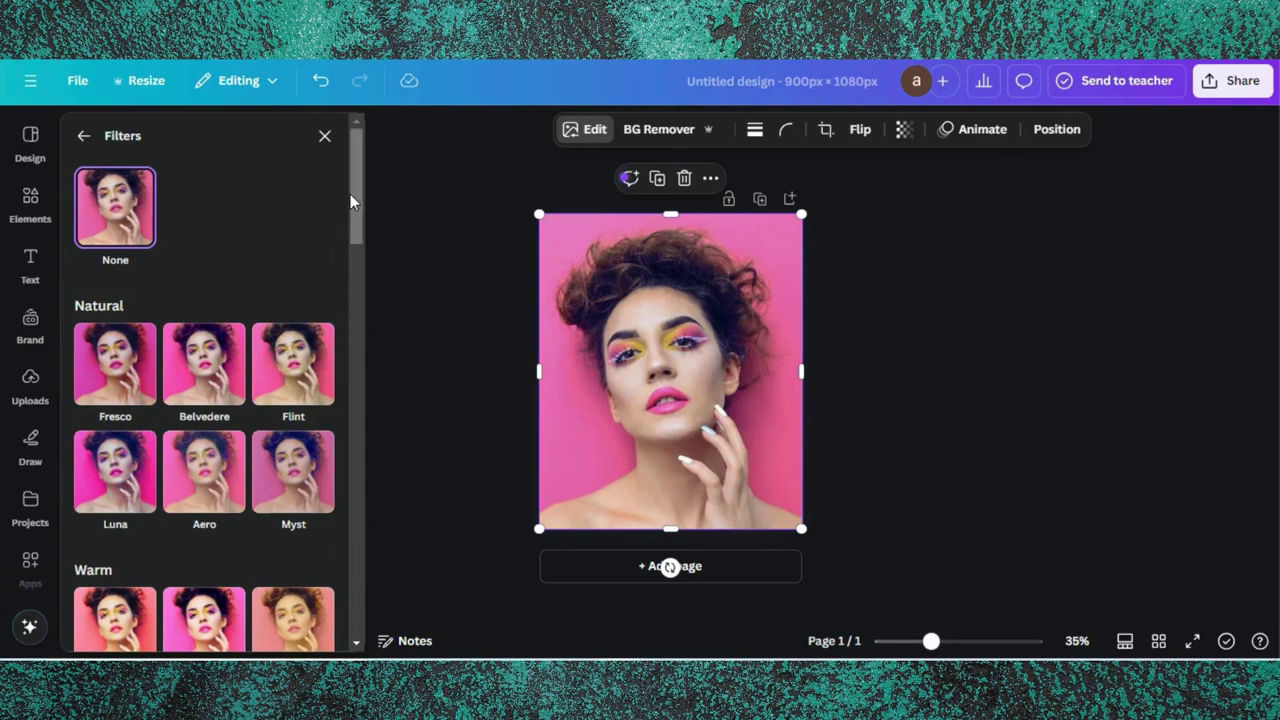
left_click_drag(360, 204, 363, 608)
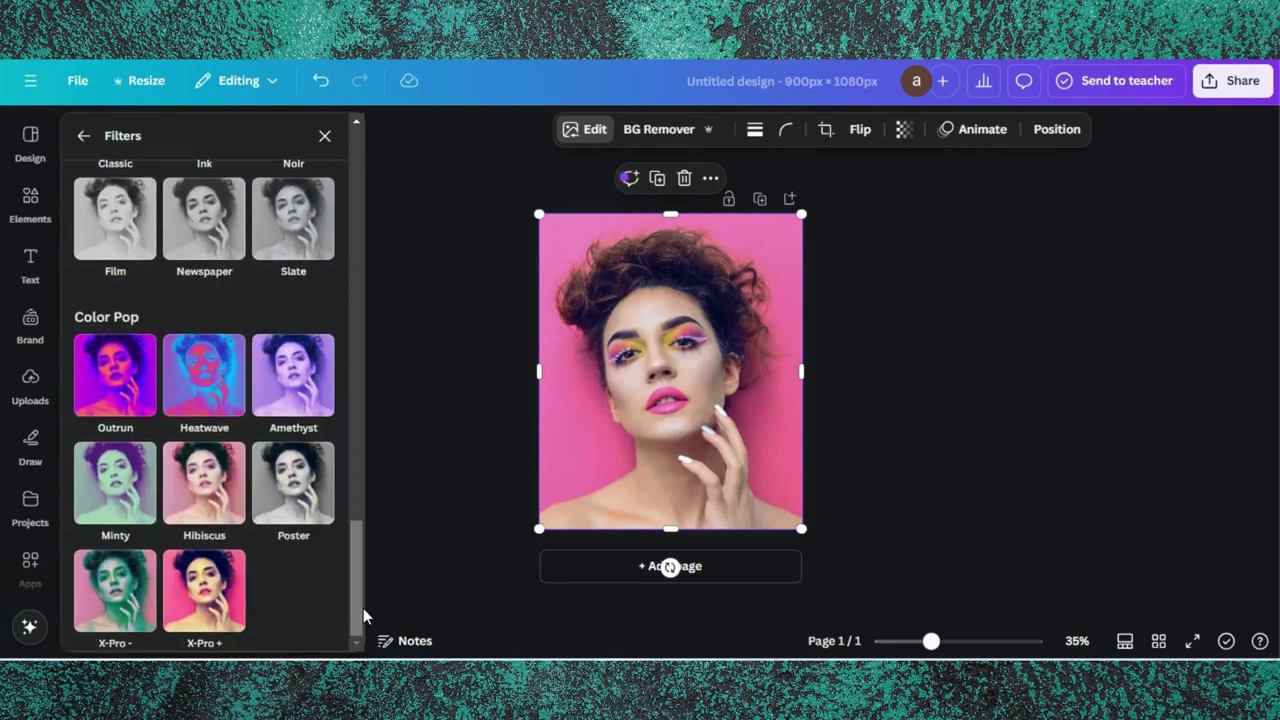
left_click(203, 597)
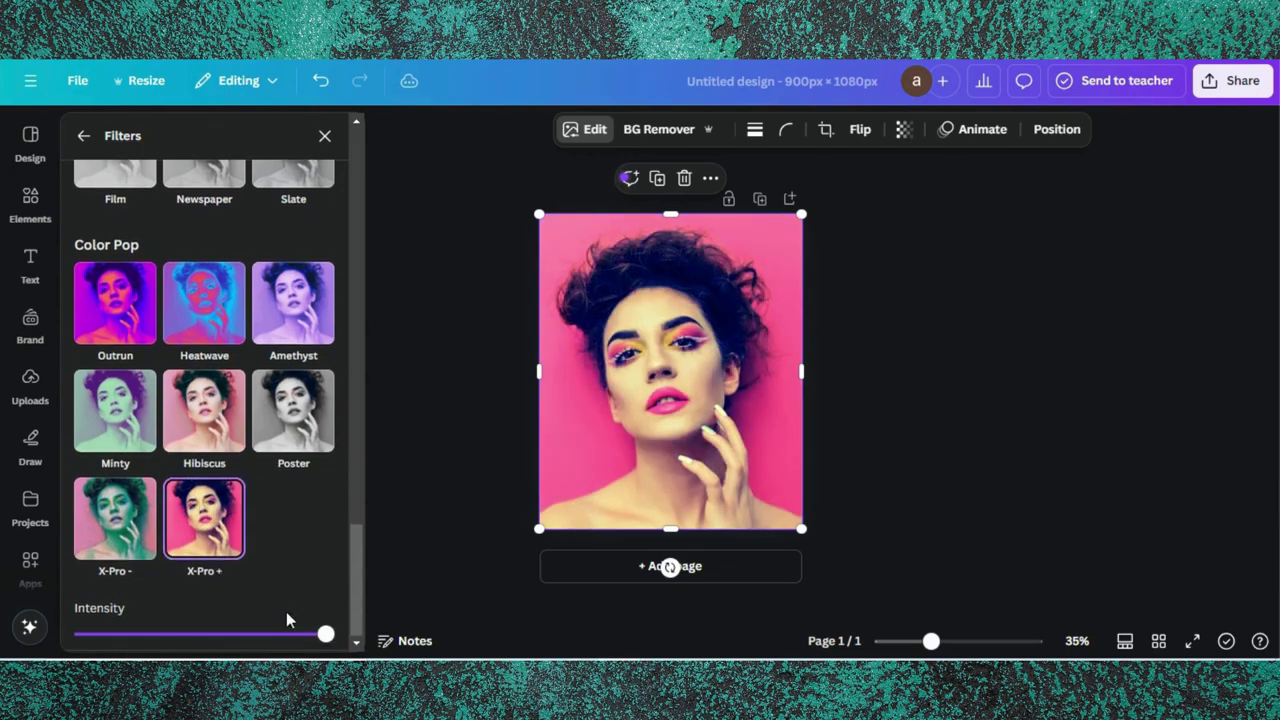
left_click_drag(326, 633, 286, 659)
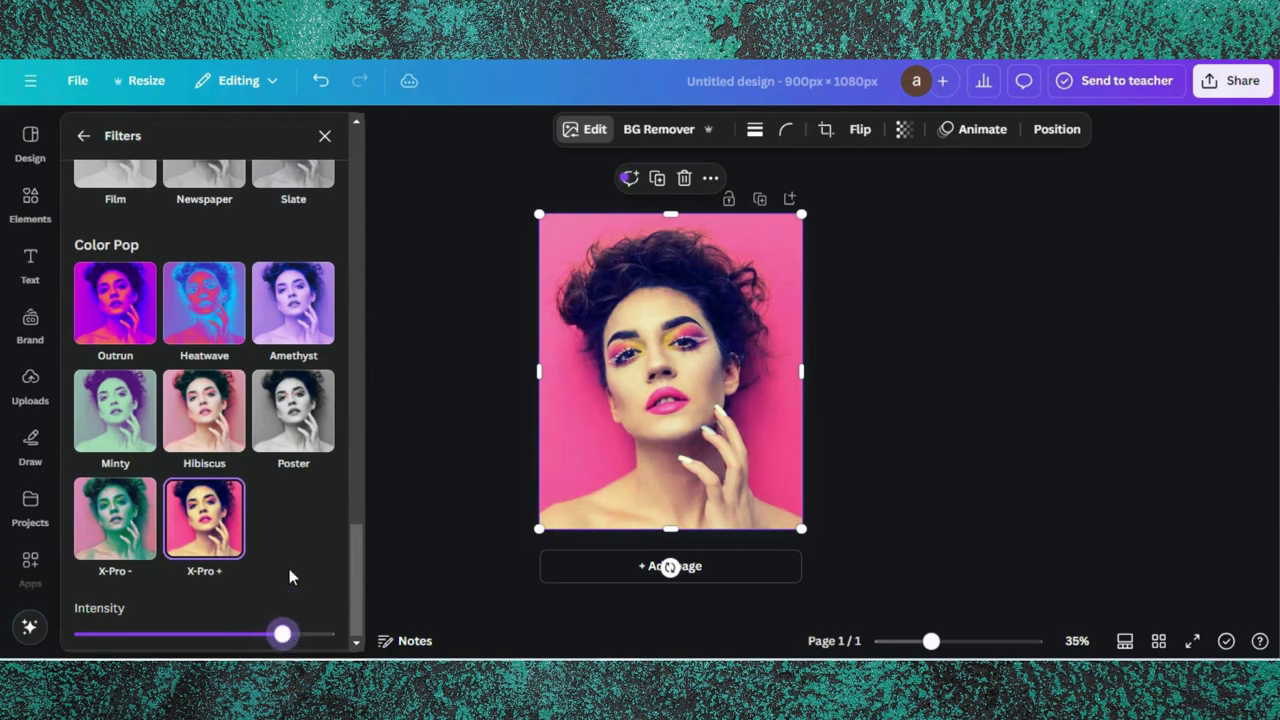
Step: Adjust the whole image, setting the white balance temperature to 40 and the contrast to 8
left_click(83, 135)
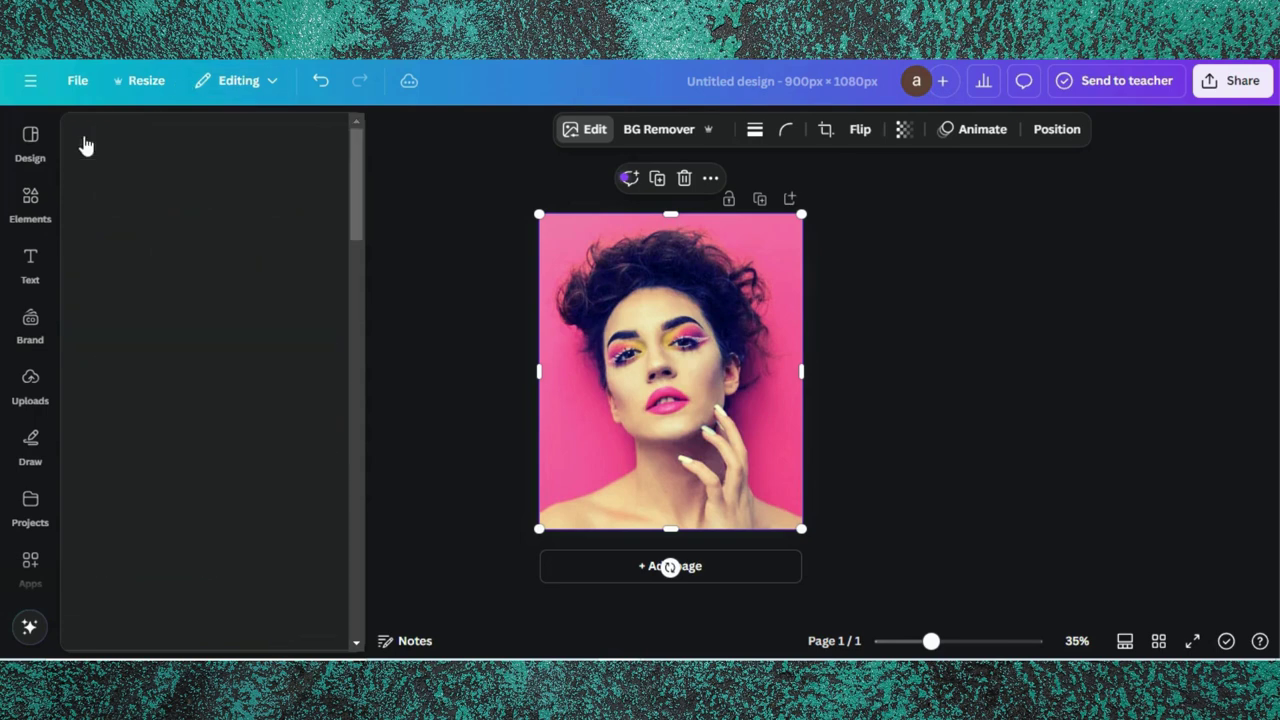
left_click(149, 192)
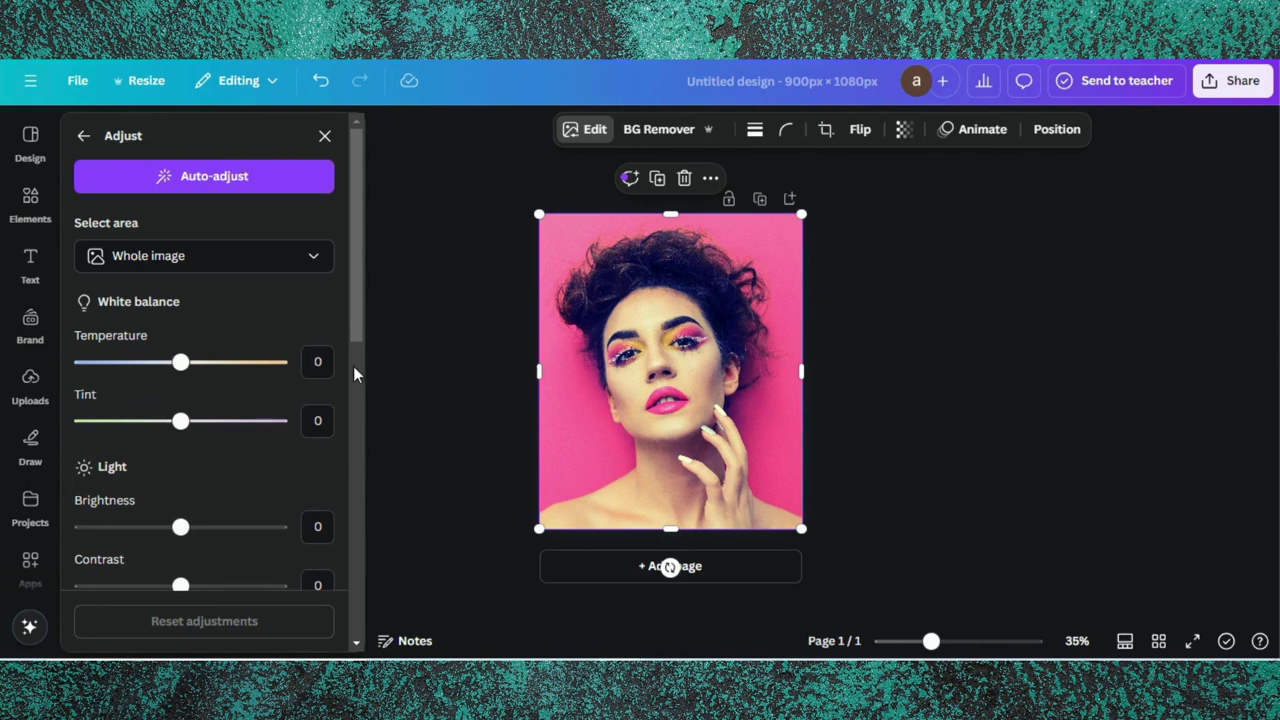
left_click(325, 361)
key("Return")
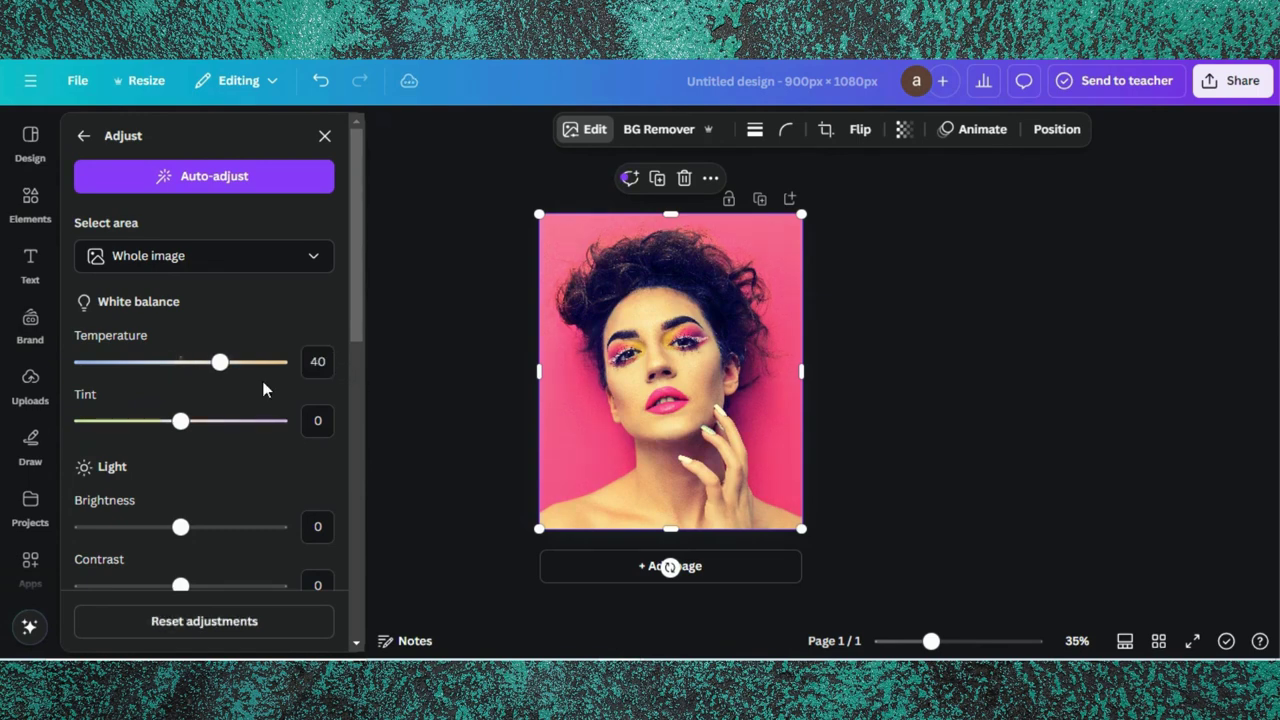
scroll(251, 428, "down", 1)
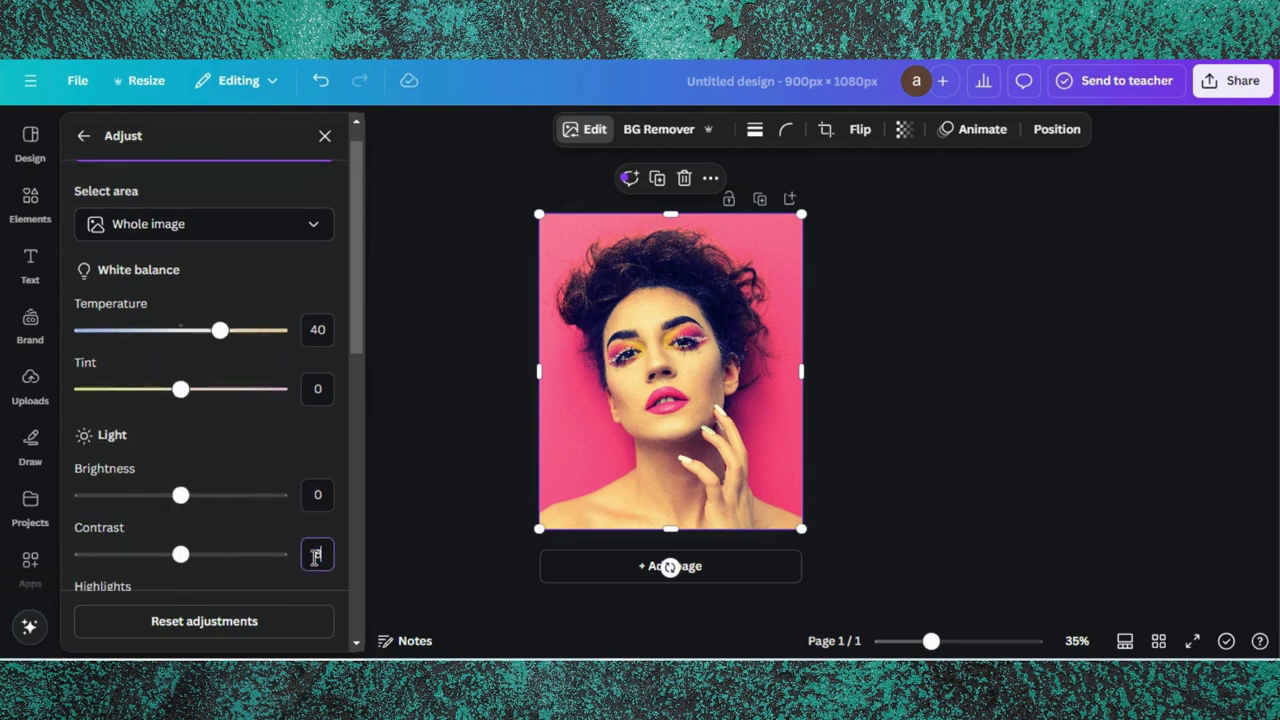
scroll(294, 503, "down", 6)
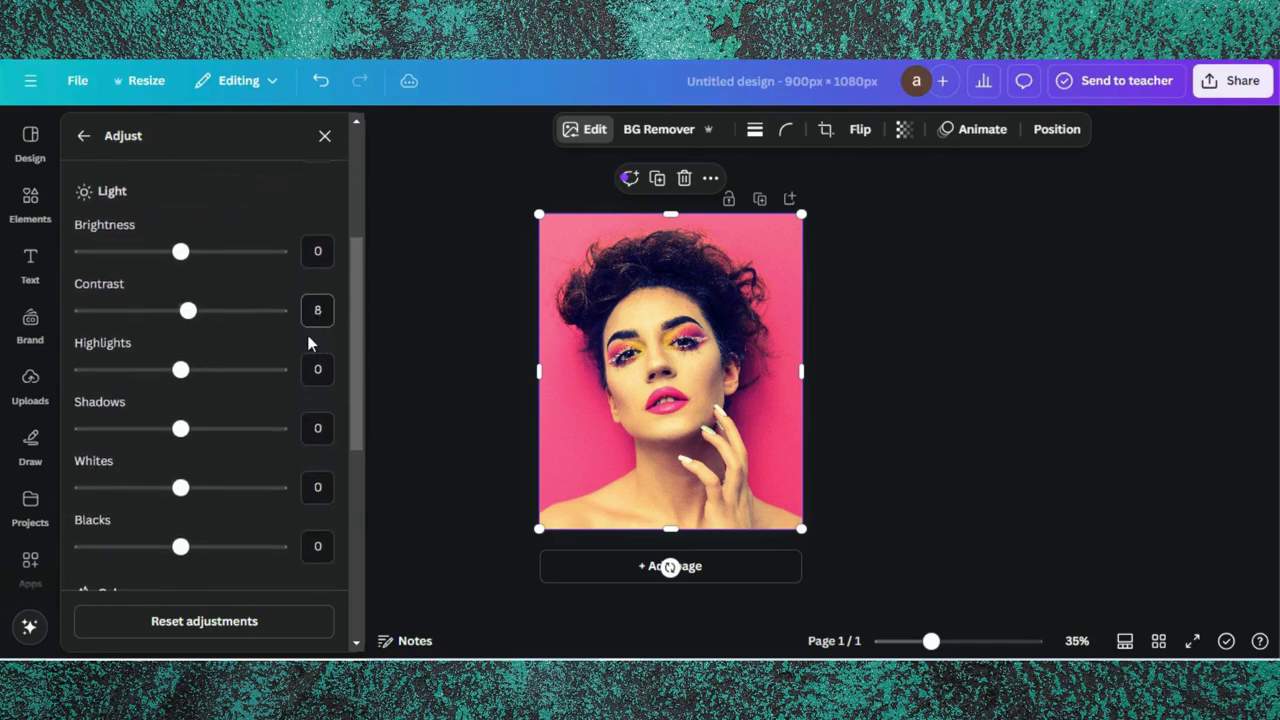
Step: Set the portrait's saturation to 9
scroll(292, 360, "down", 5)
scroll(274, 384, "down", 2)
key("Right")
key("Right")
key("Right")
key("Right")
key("Right")
key("Right")
key("Right")
key("Right")
key("Right")
scroll(257, 445, "down", 3)
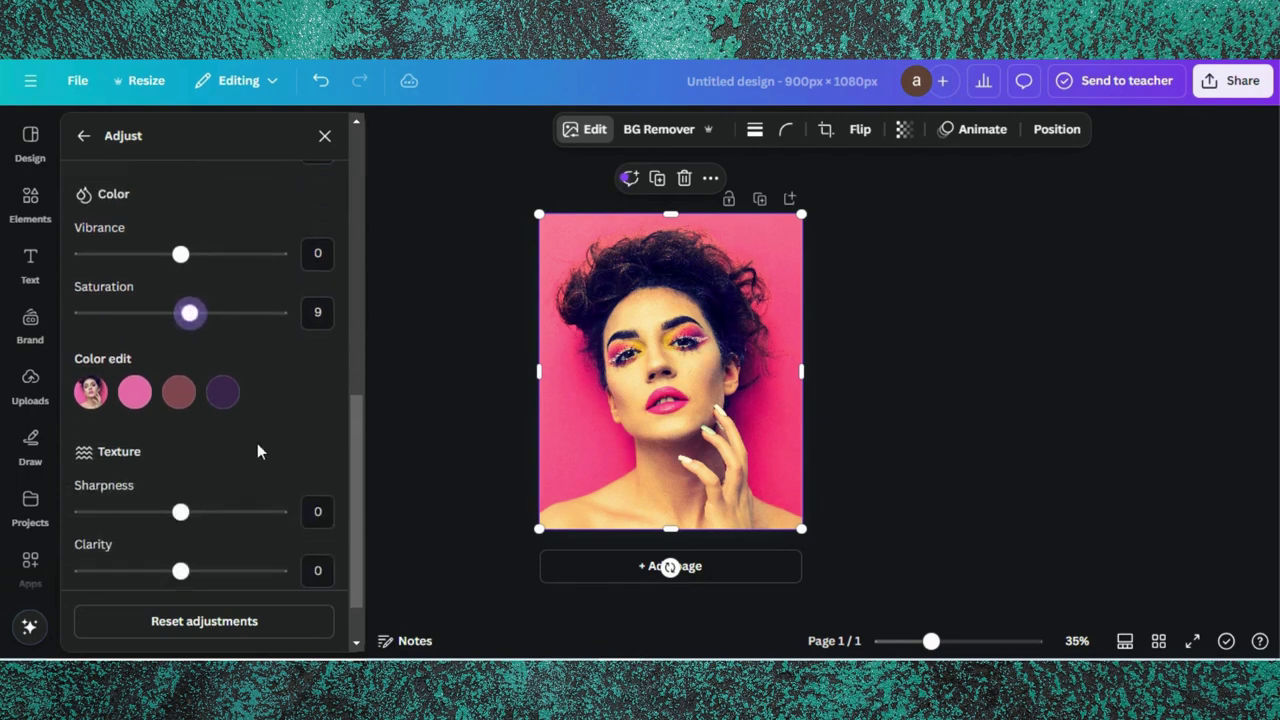
Step: Set the portrait's clarity to 8 in the texture adjustments
scroll(257, 443, "down", 1)
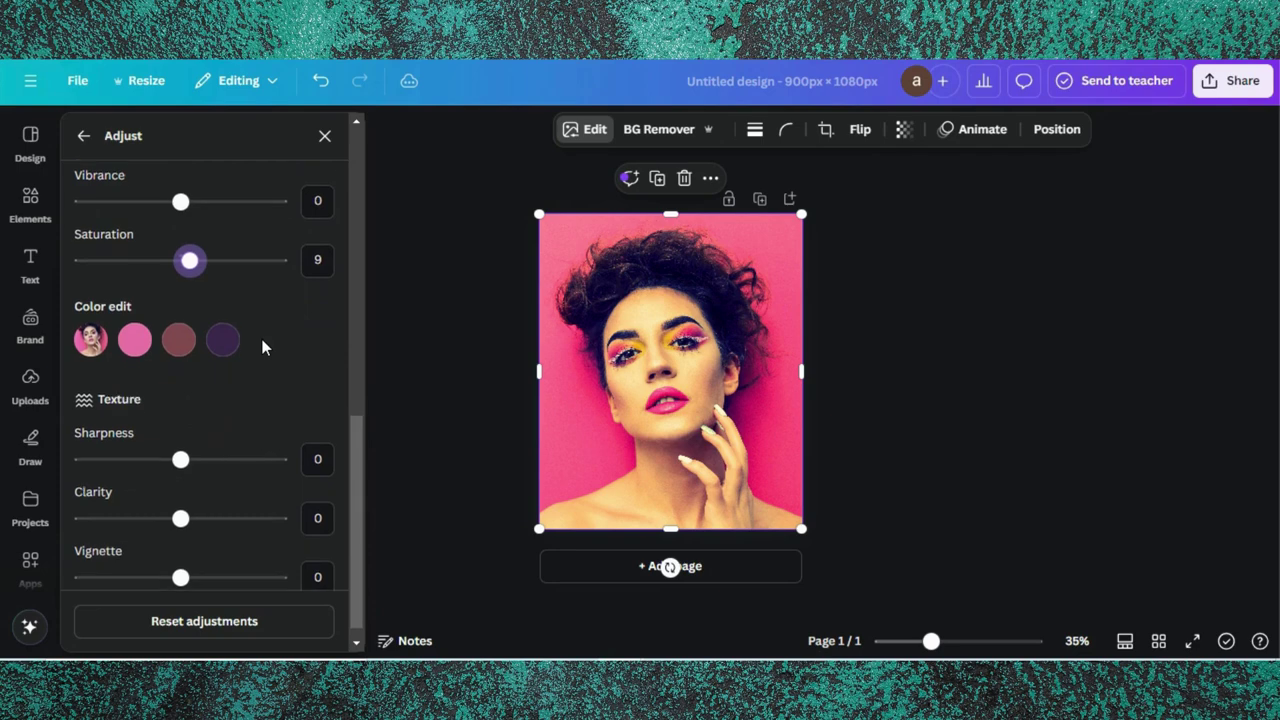
scroll(263, 347, "down", 1)
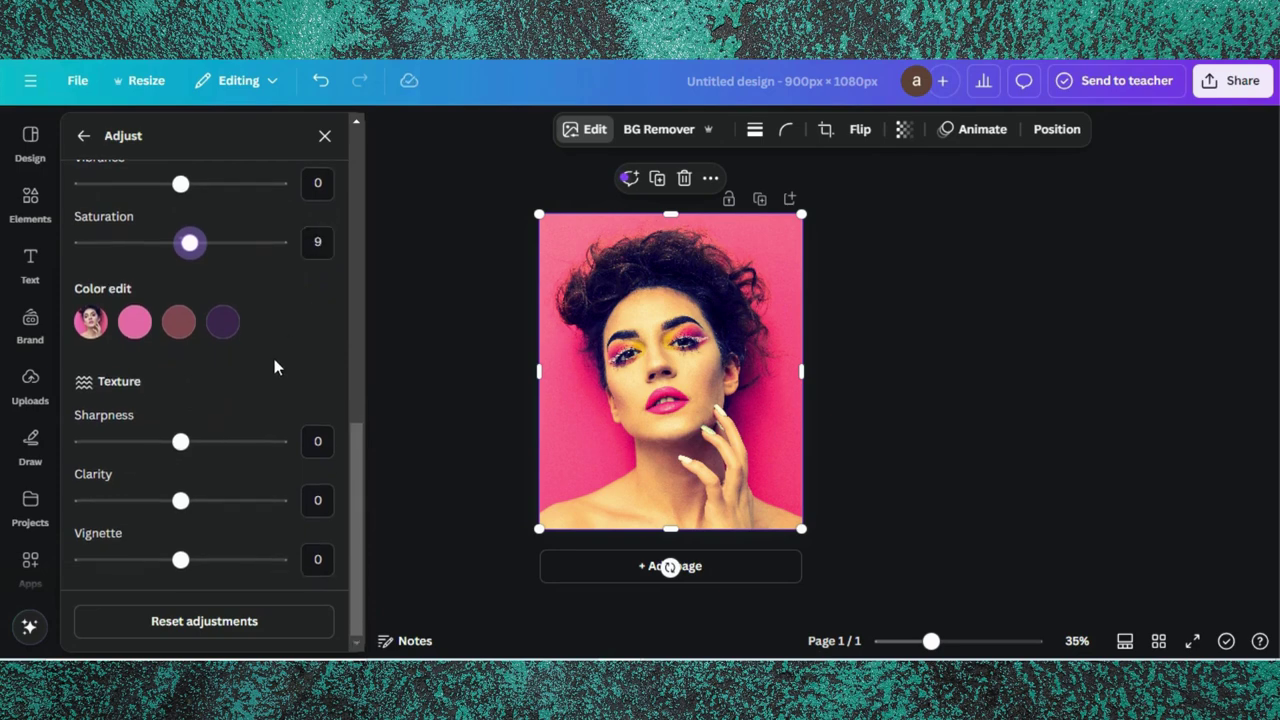
left_click(316, 498)
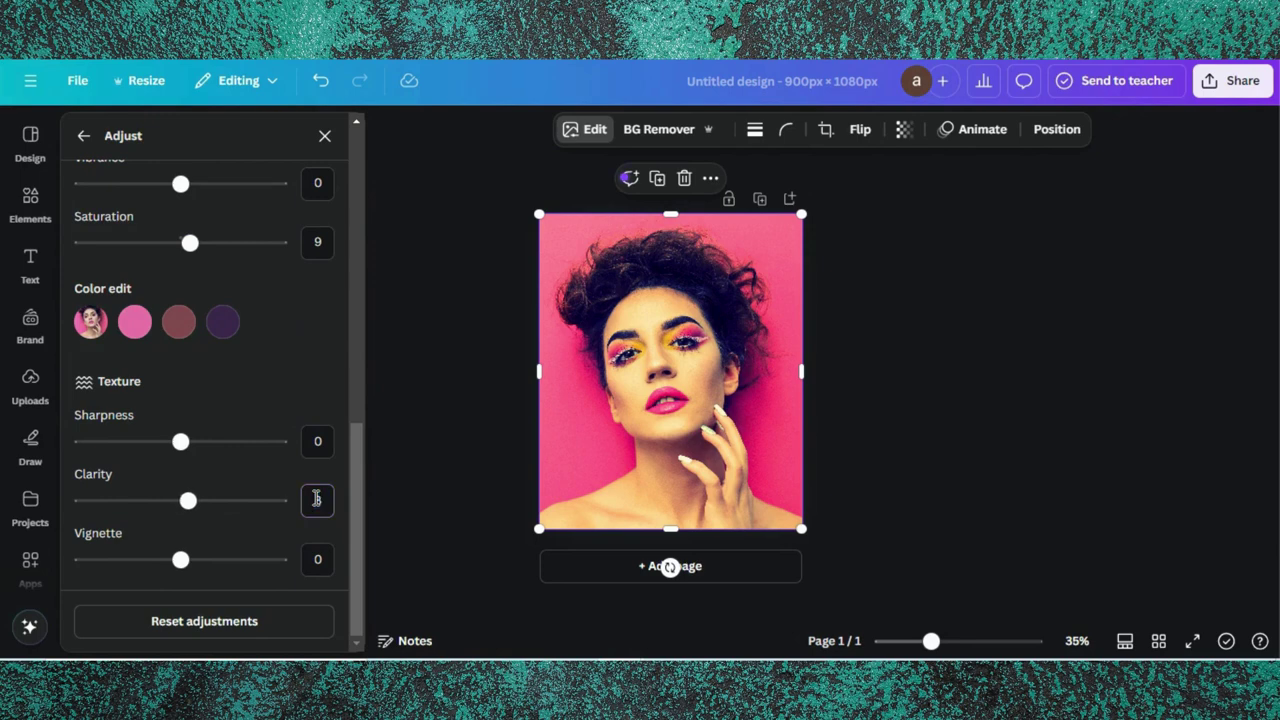
Step: Set the portrait's saturation to 25 in the color adjustments
scroll(255, 402, "up", 3)
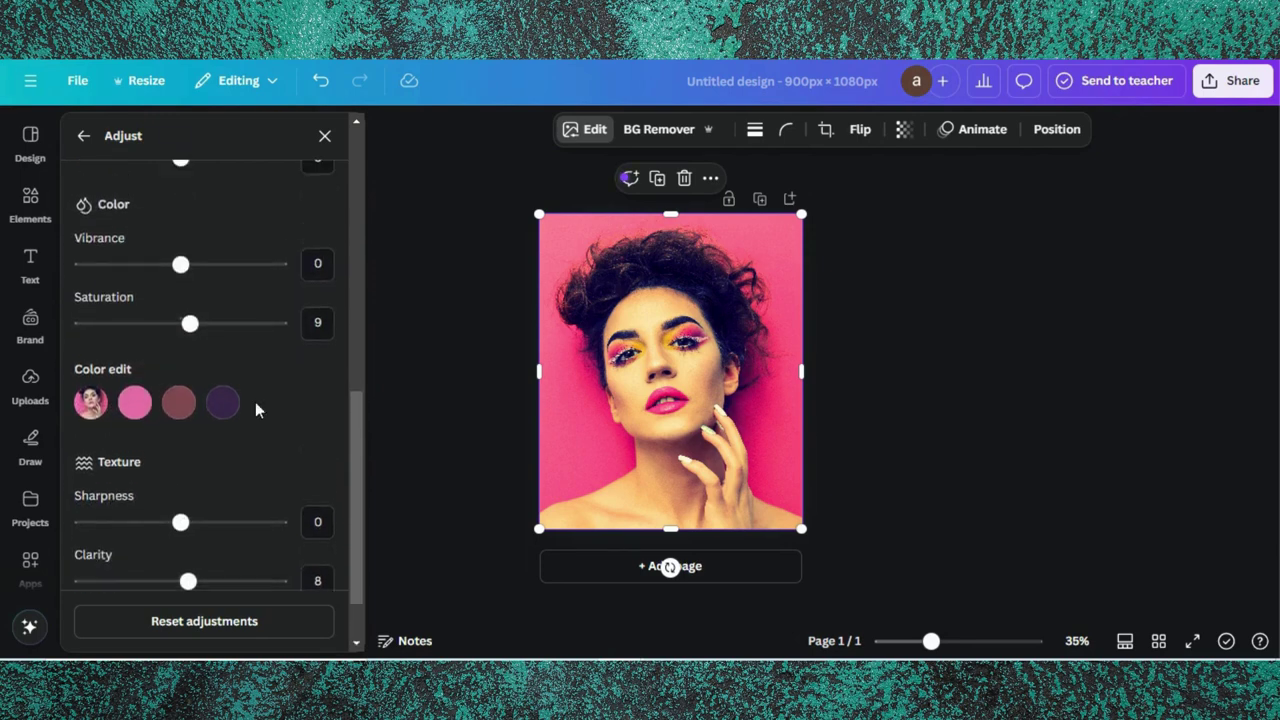
scroll(255, 402, "up", 5)
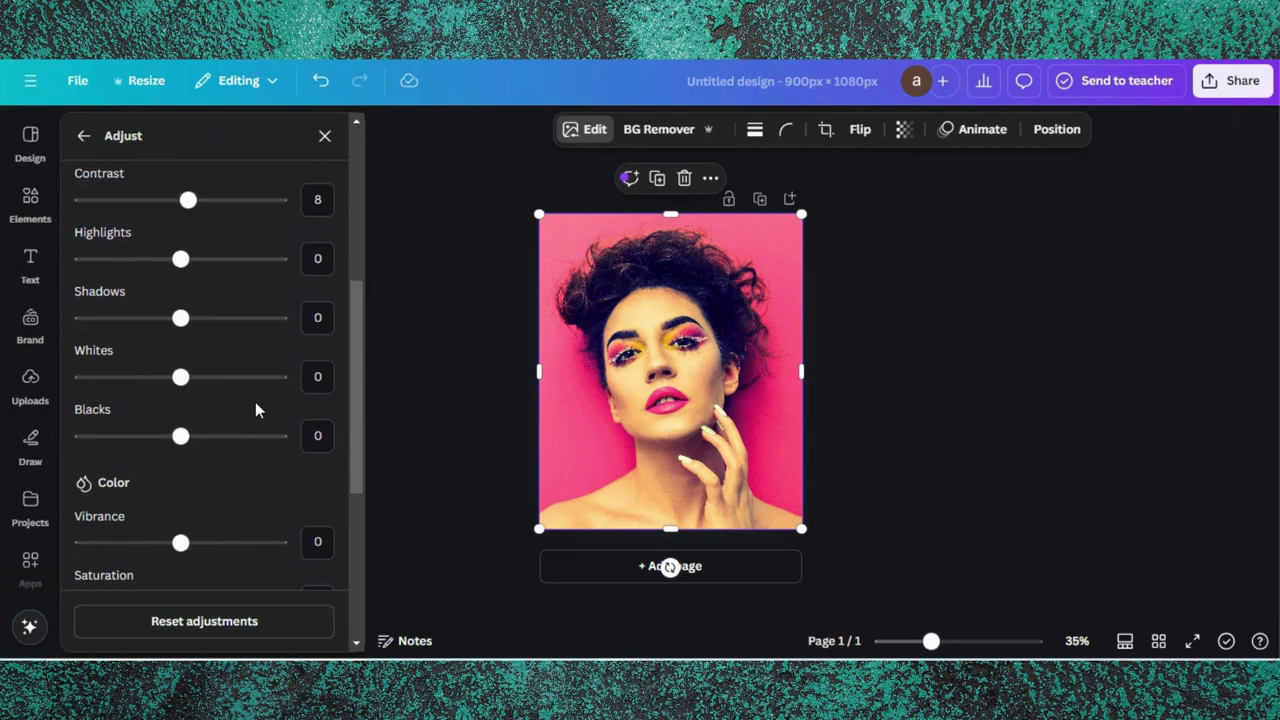
scroll(255, 402, "down", 4)
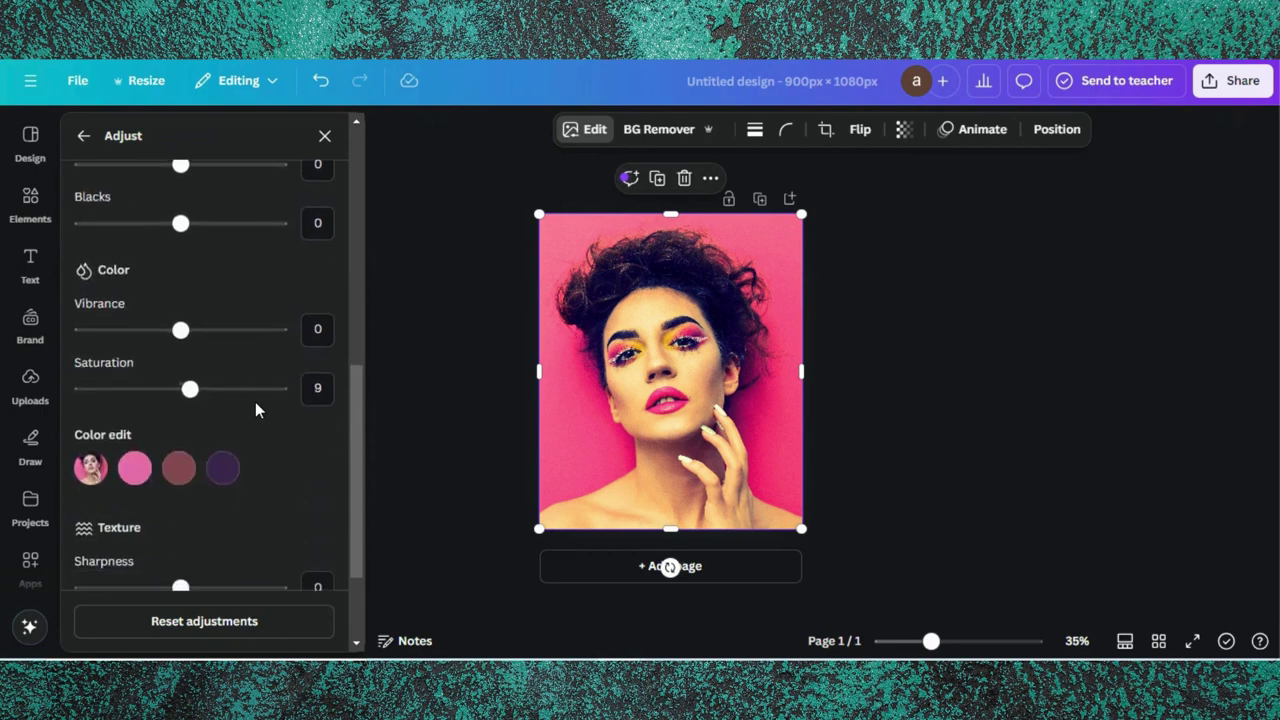
left_click(315, 392)
type("25")
Step: Raise the portrait's white balance temperature slightly and reduce the filter intensity to about 75%
scroll(282, 376, "up", 5)
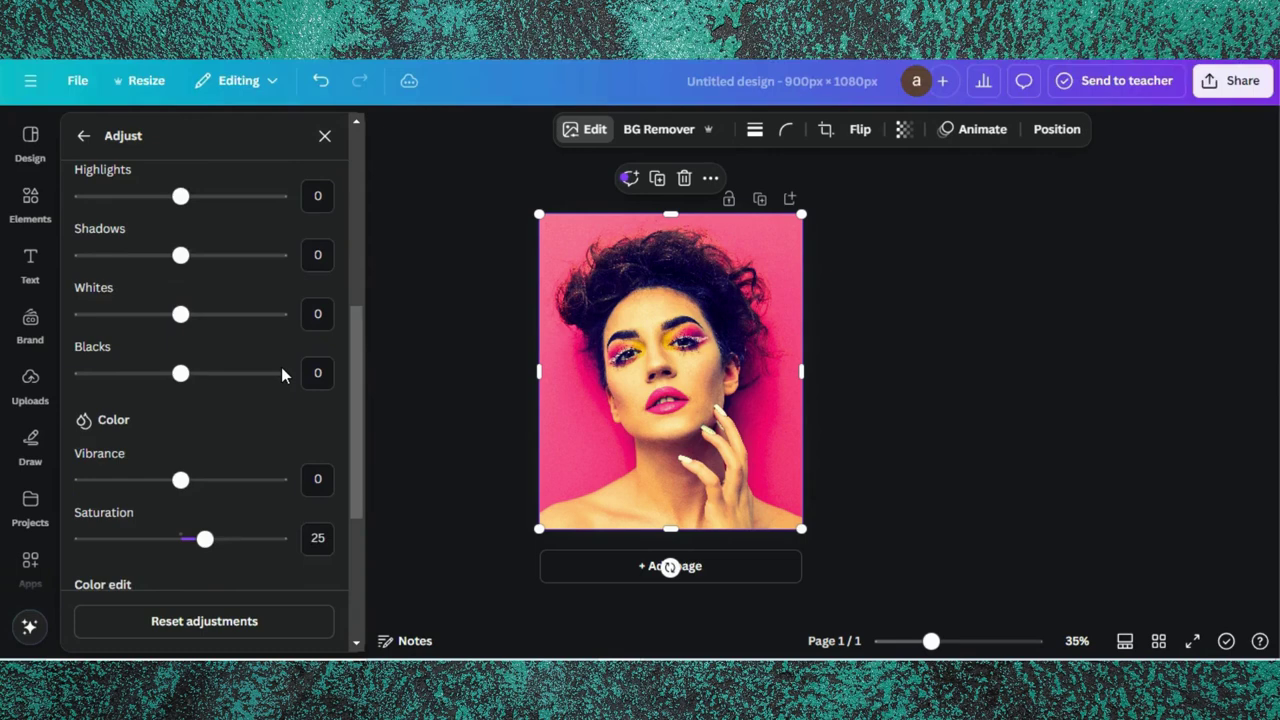
scroll(282, 372, "up", 3)
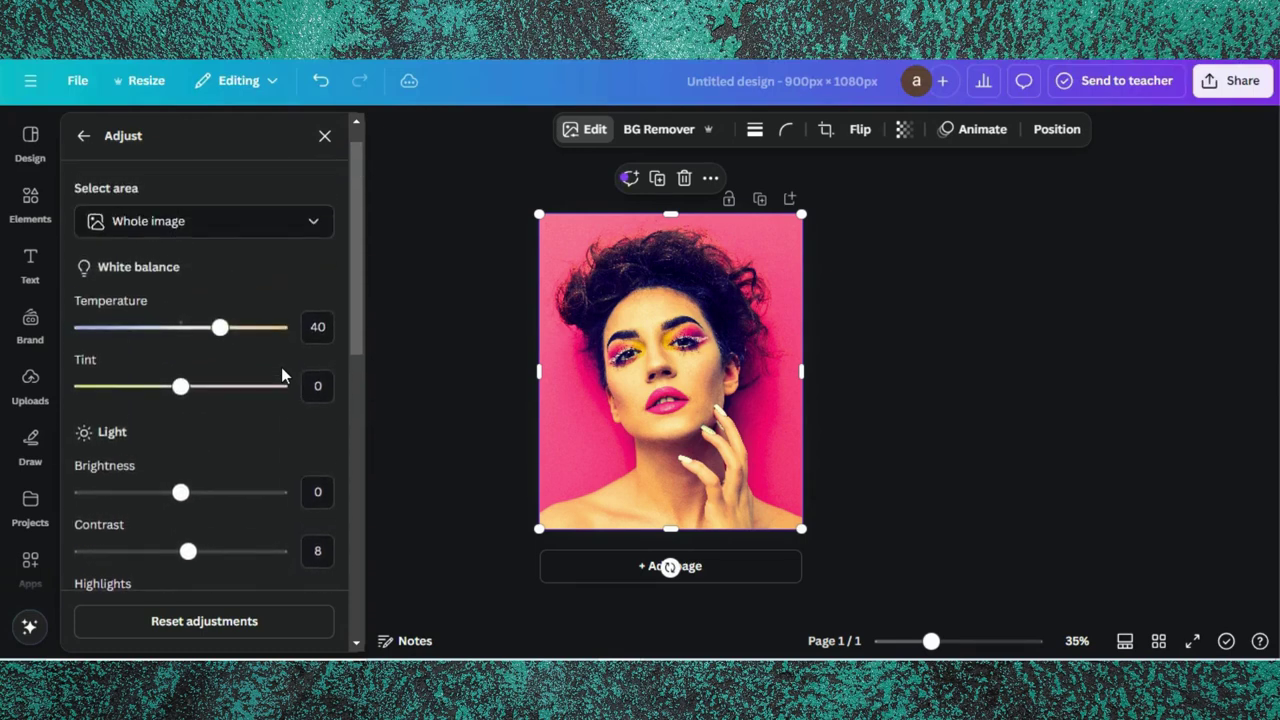
left_click_drag(219, 338, 229, 309)
left_click(84, 135)
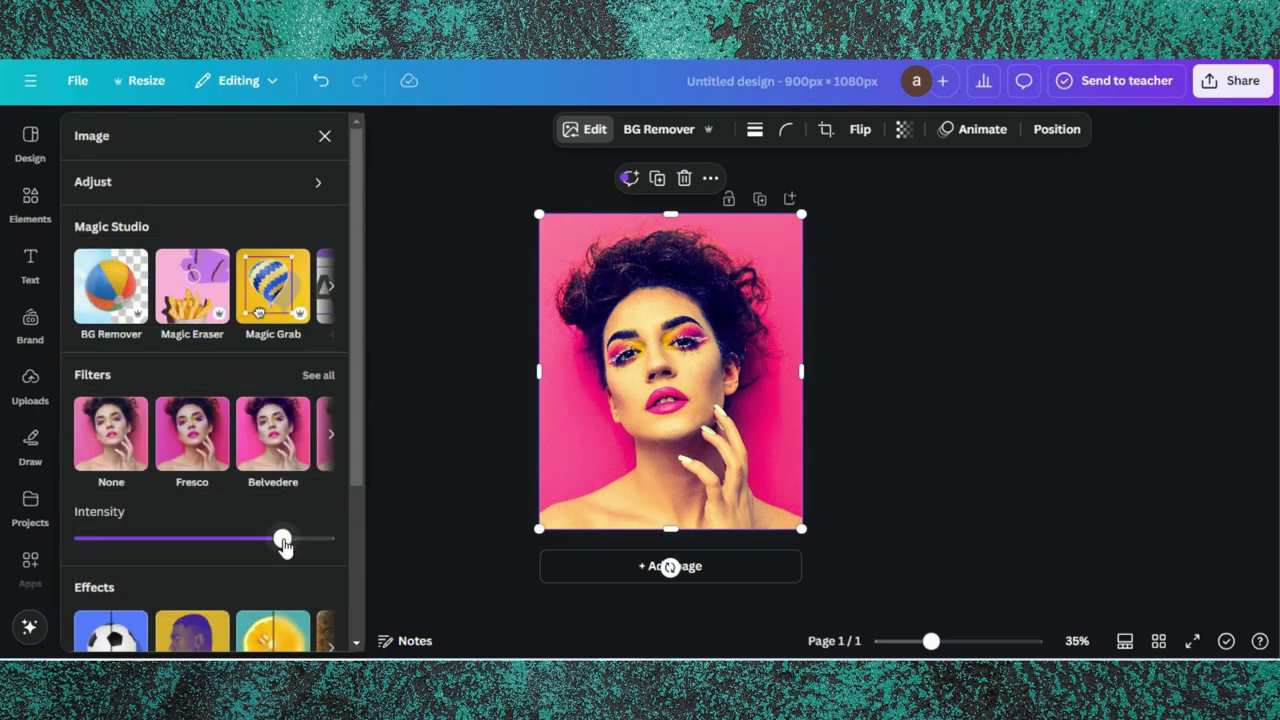
left_click_drag(284, 543, 276, 545)
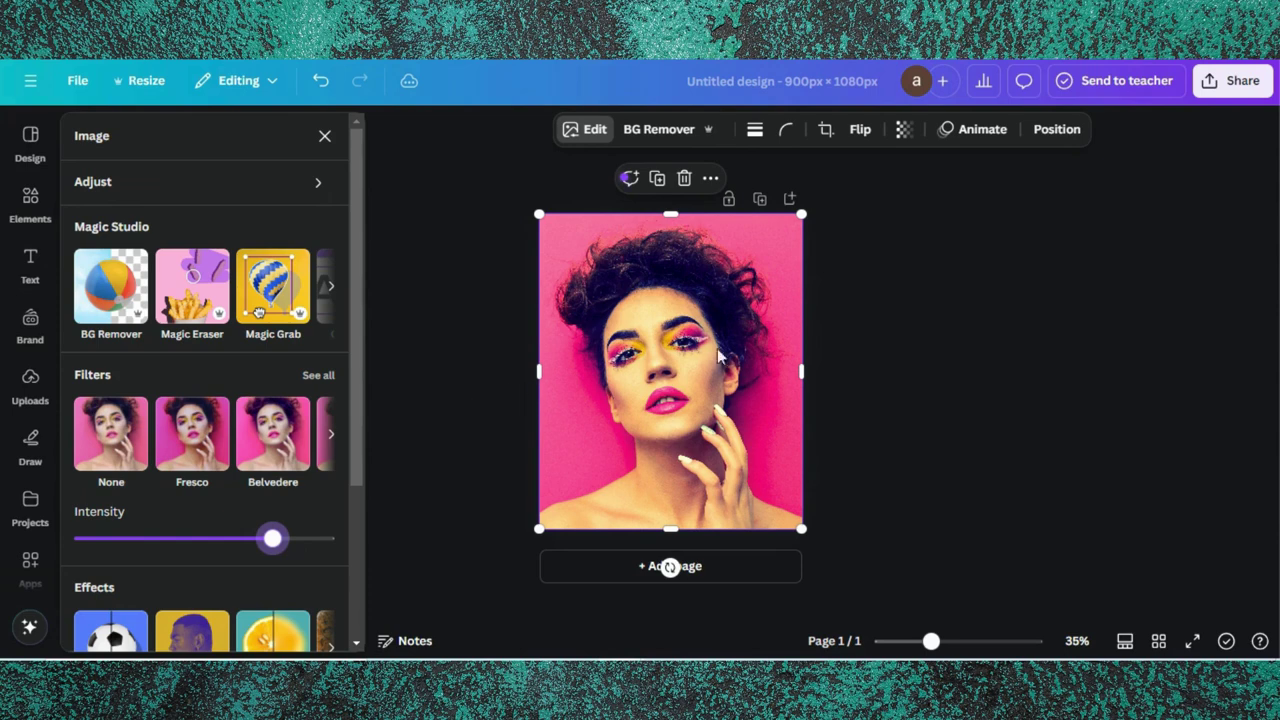
Step: Download the edited portrait as a PNG at size 1 (900 × 1,080 px) and deselect it
left_click(1232, 80)
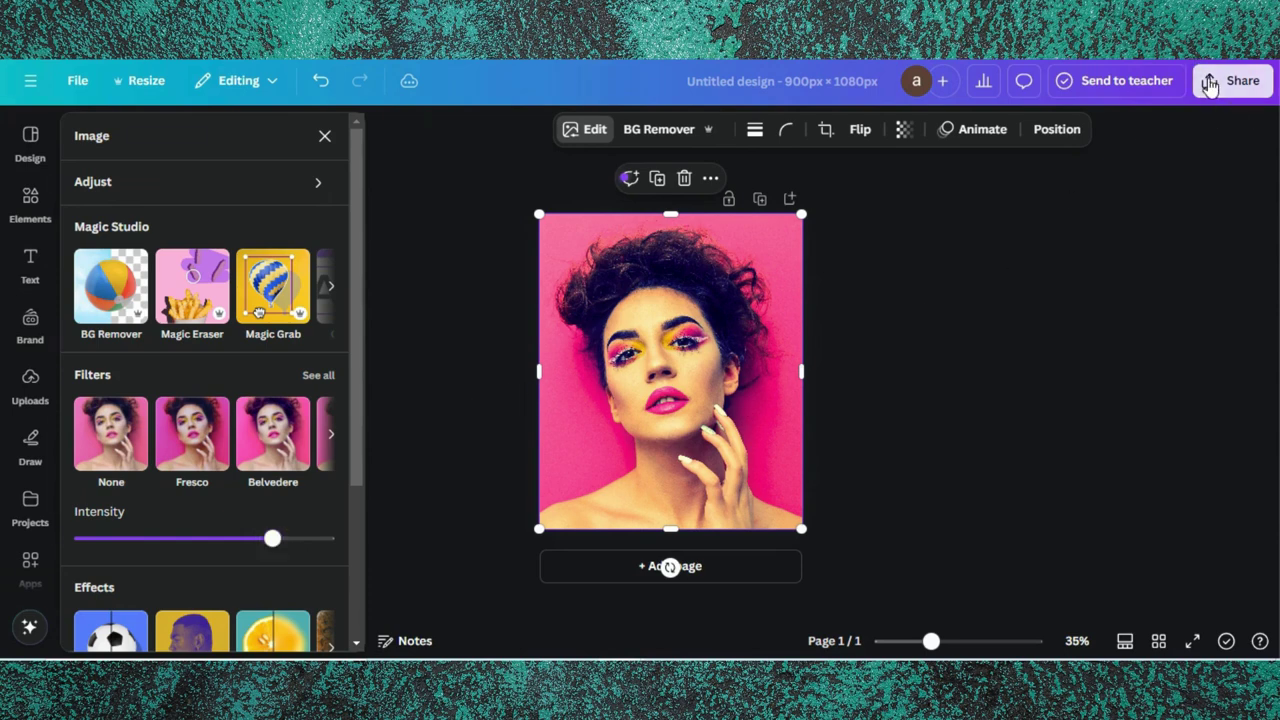
left_click(976, 422)
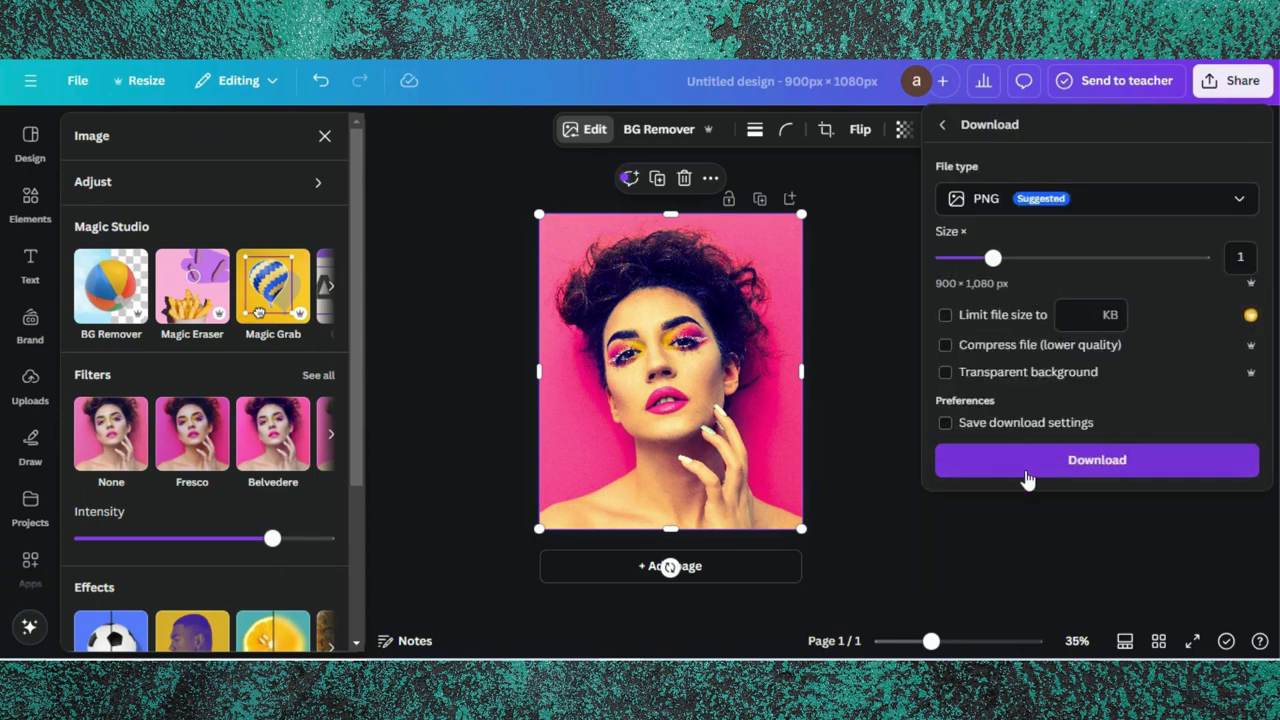
left_click(1018, 547)
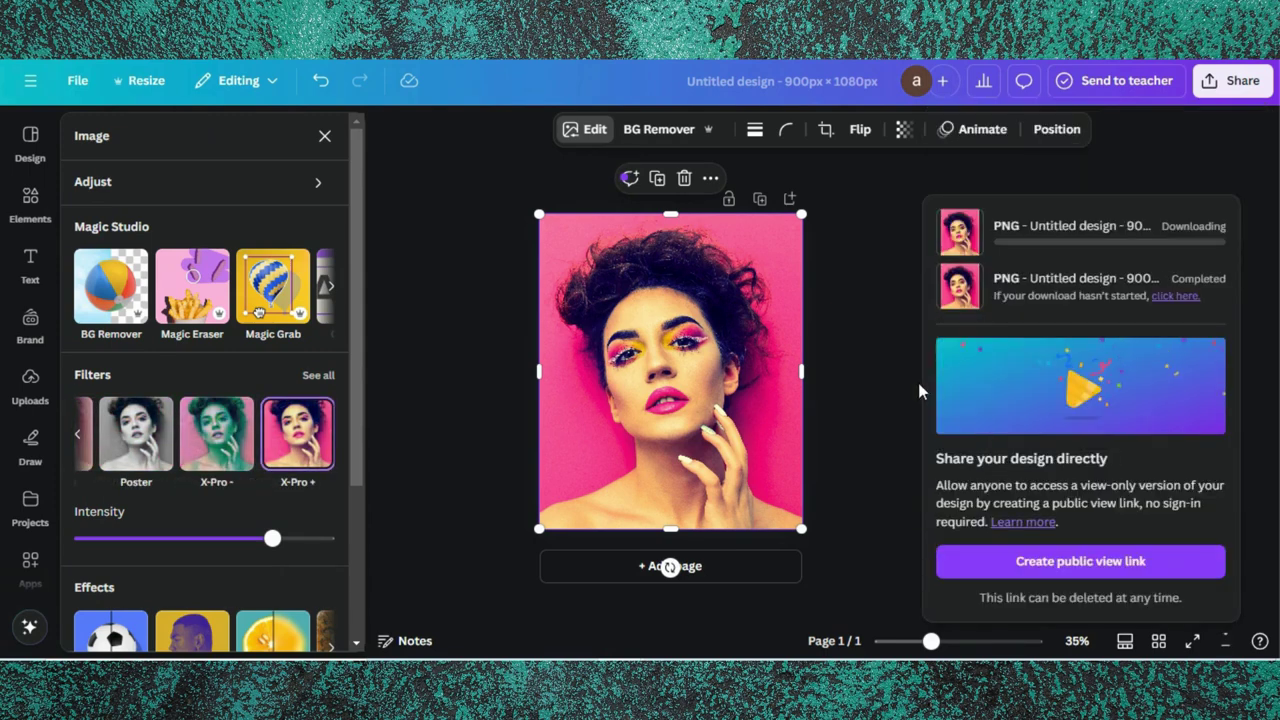
left_click(850, 320)
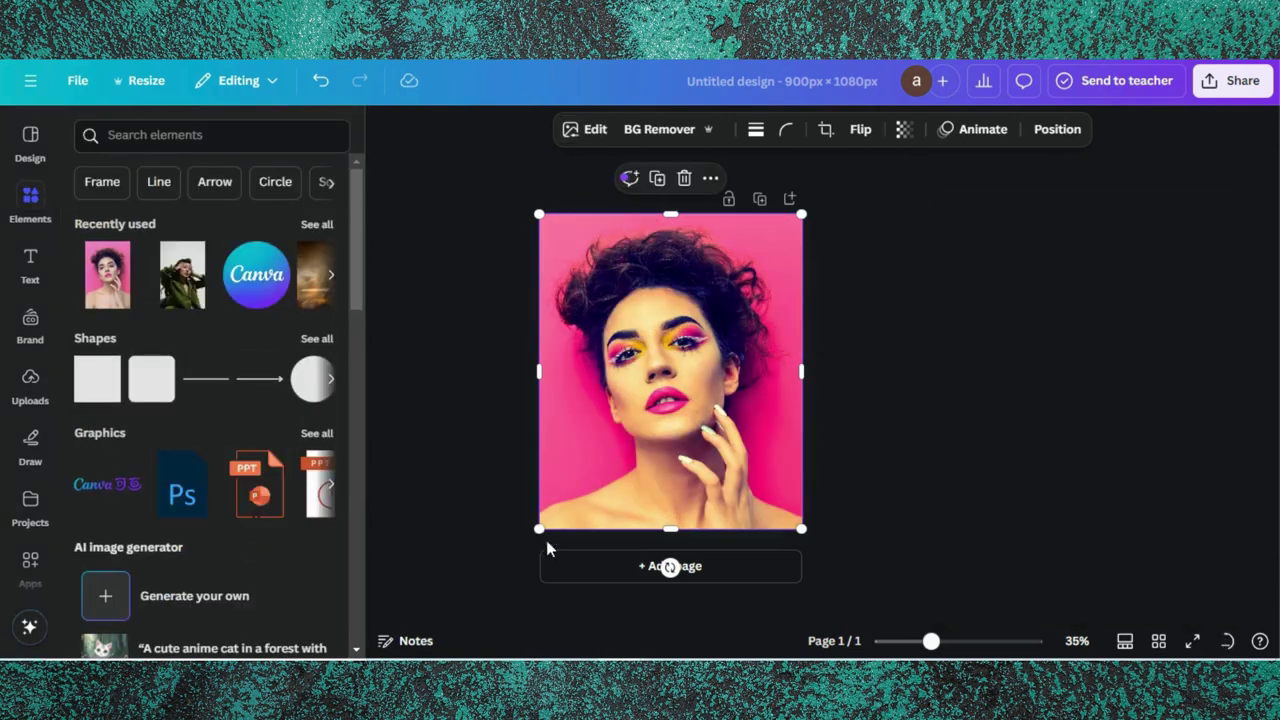
Step: Add a blank page to the design and delete page 1 containing the edited portrait
left_click(574, 568)
scroll(489, 327, "up", 5)
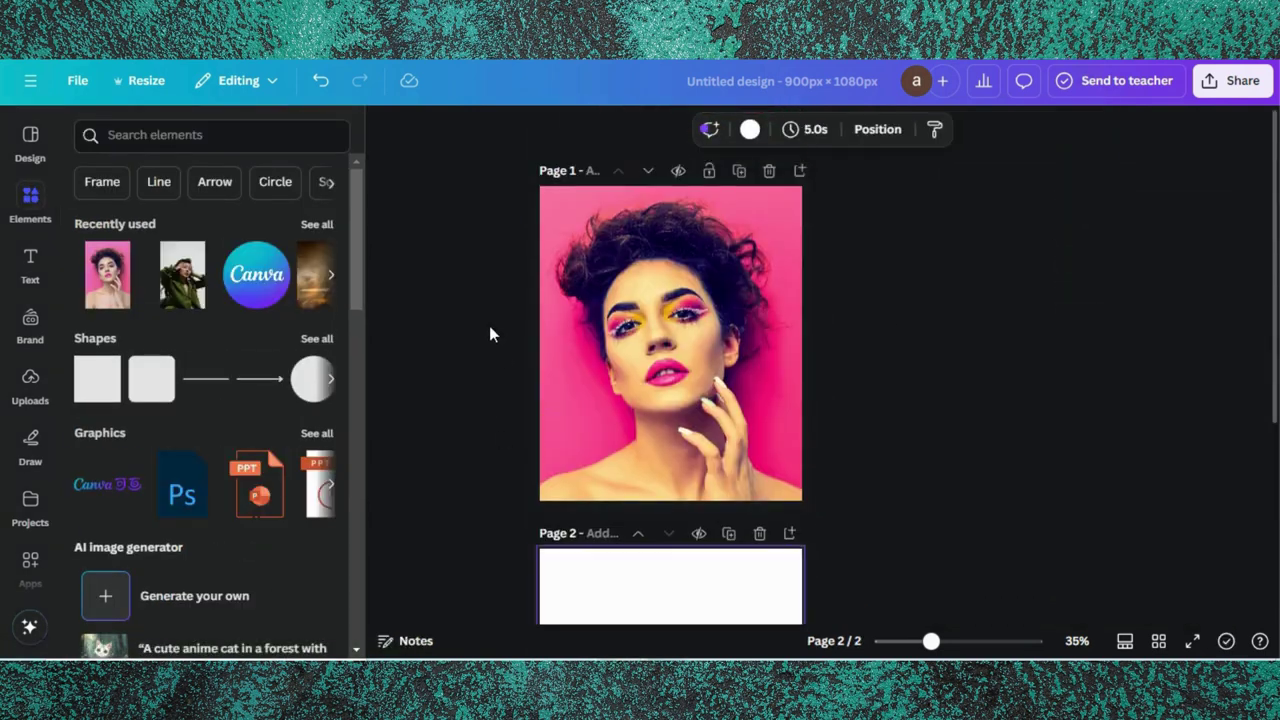
left_click(715, 299)
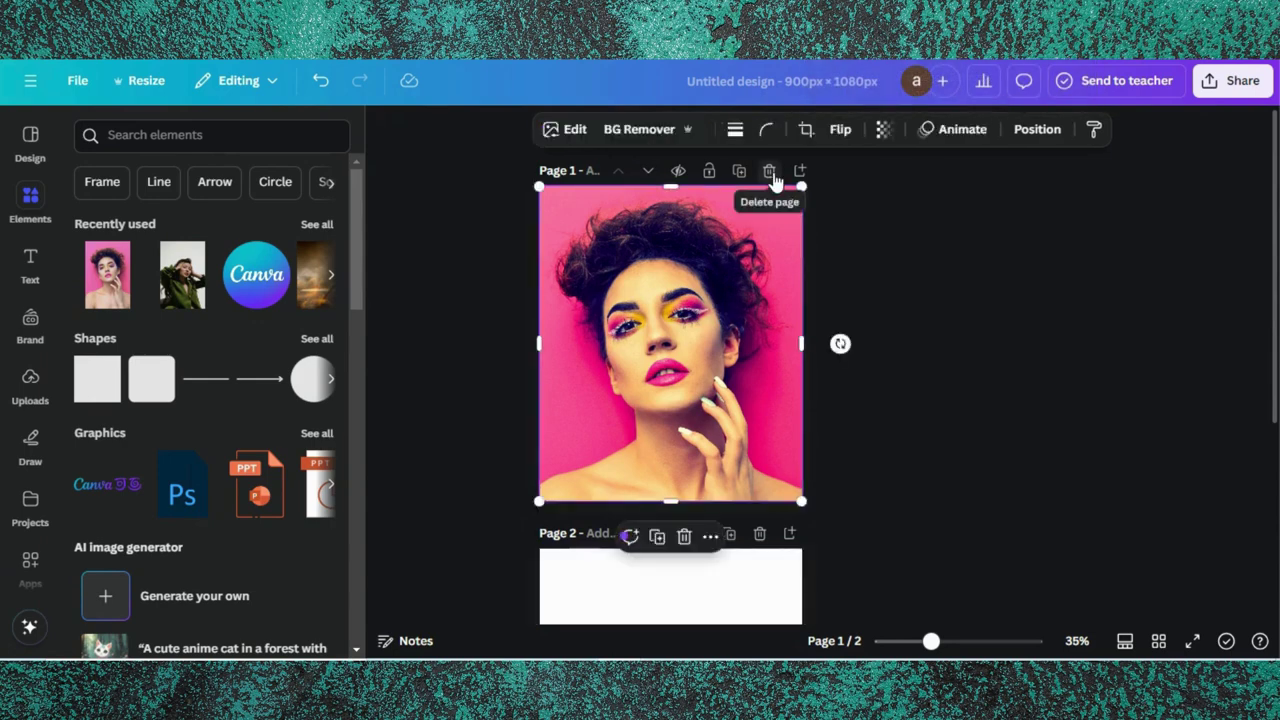
left_click(769, 171)
left_click(677, 281)
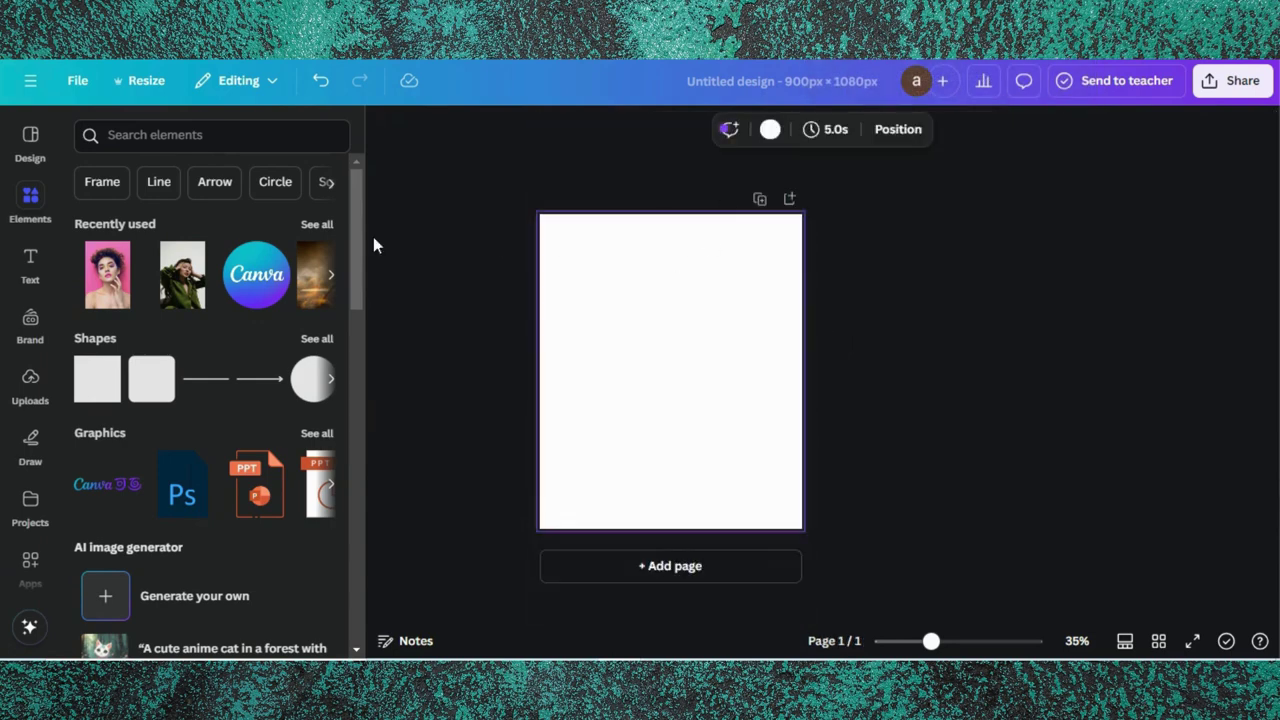
Step: Upload the downloaded portrait PNG to the image uploads and dismiss the download history
left_click(30, 385)
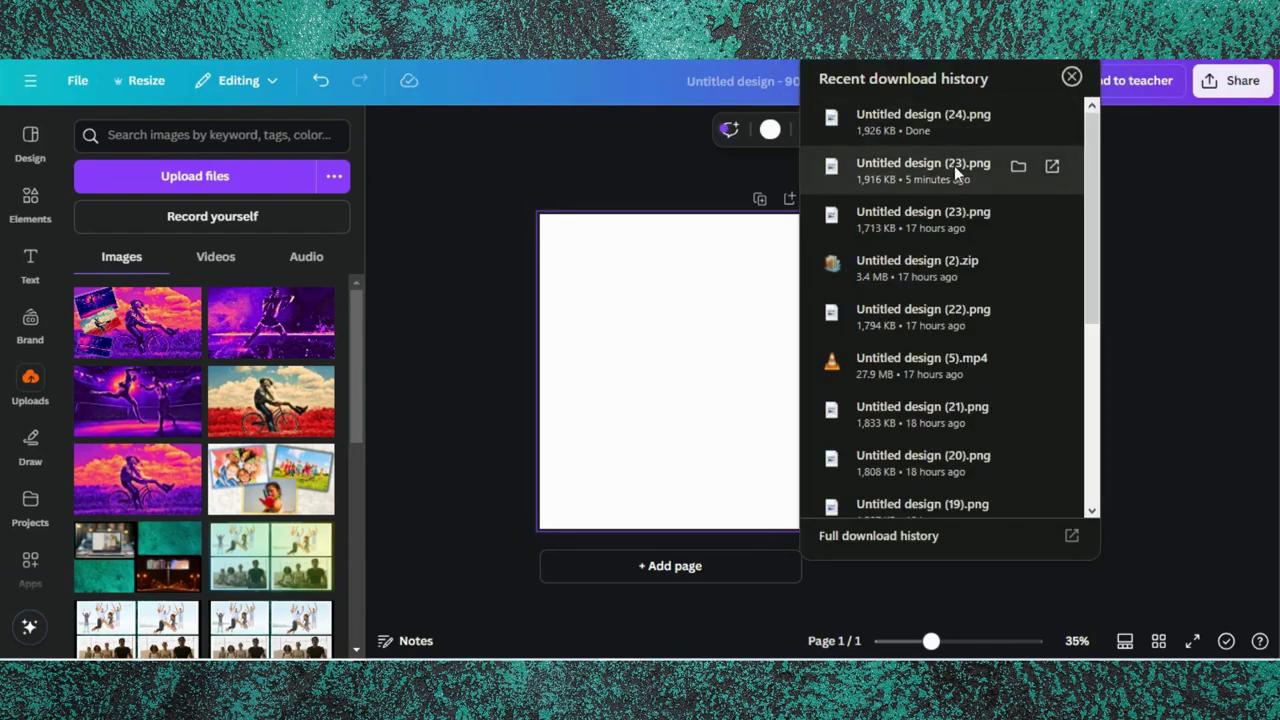
left_click_drag(954, 165, 301, 309)
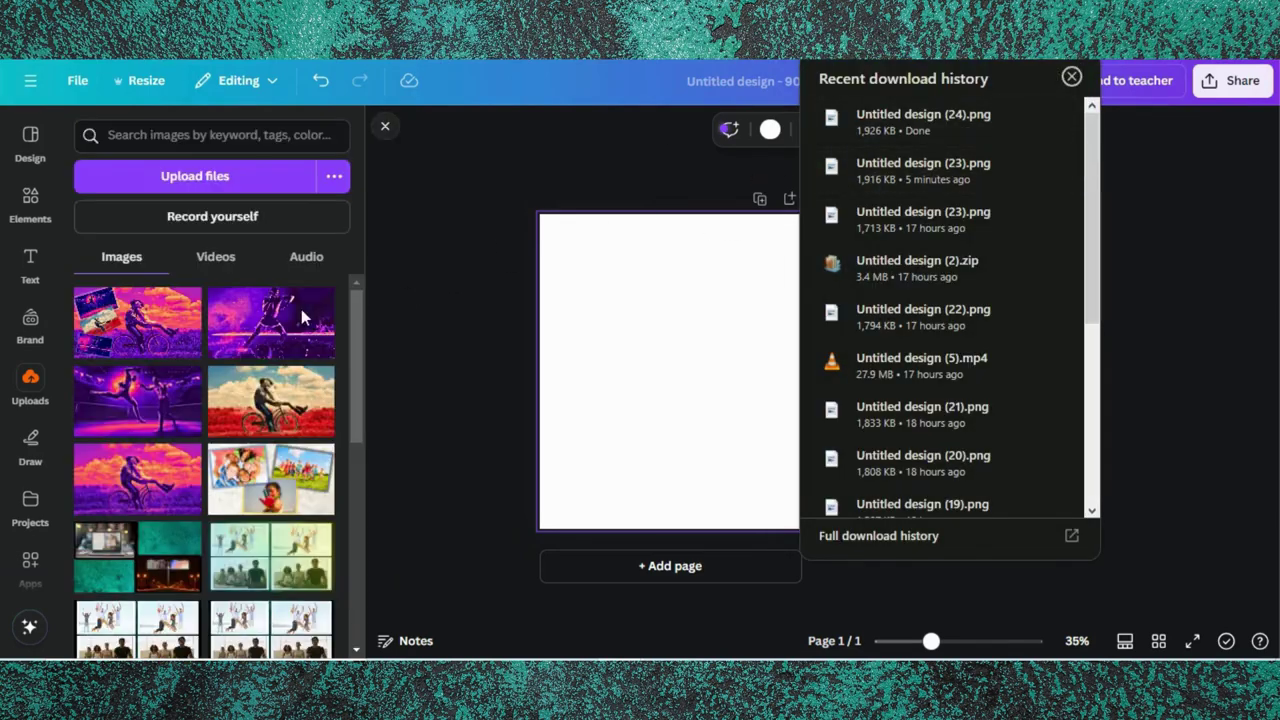
left_click(420, 315)
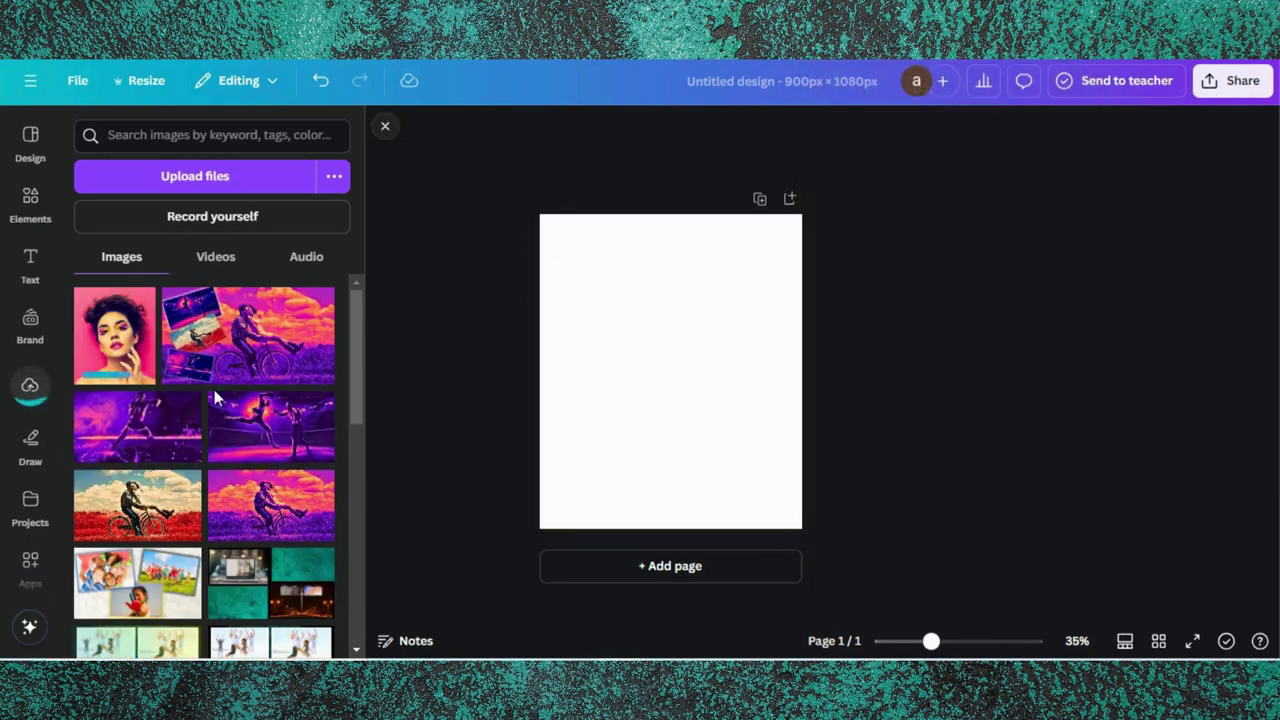
Step: Add the uploaded portrait to the blank page, align it with the top-left page corner and enlarge it to fill the page
left_click(110, 342)
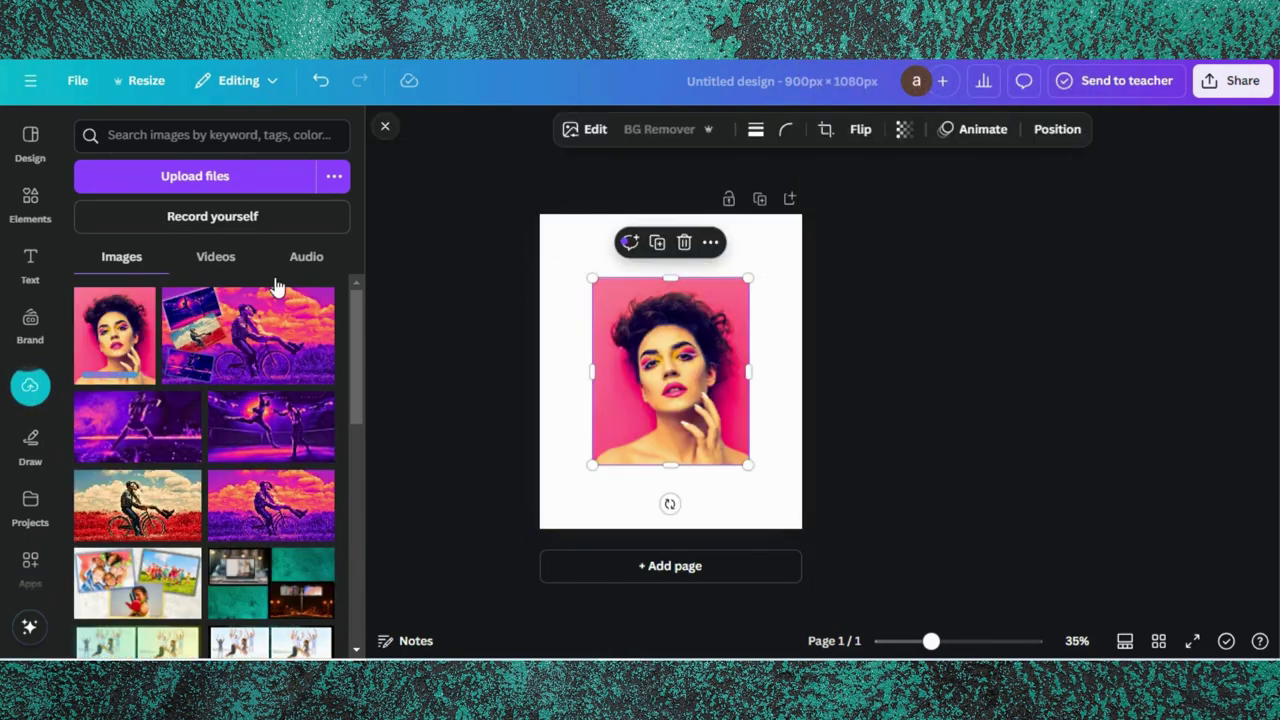
left_click_drag(681, 380, 628, 314)
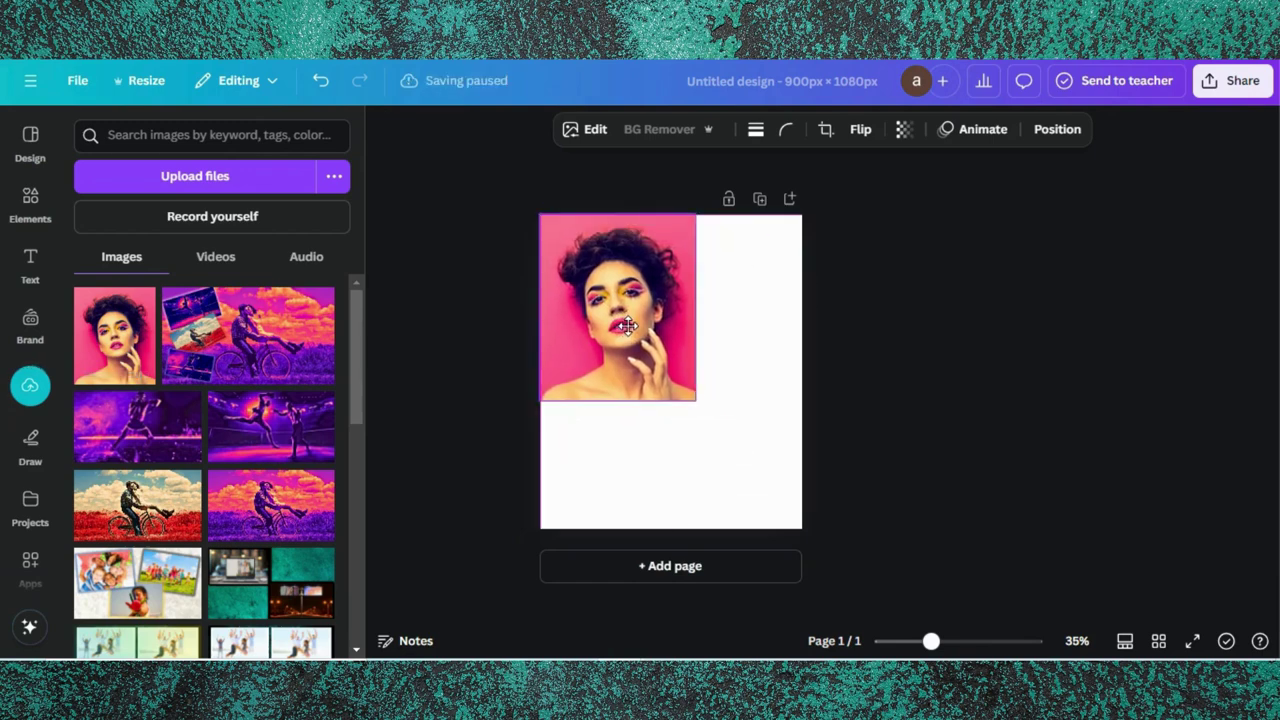
left_click_drag(695, 401, 806, 527)
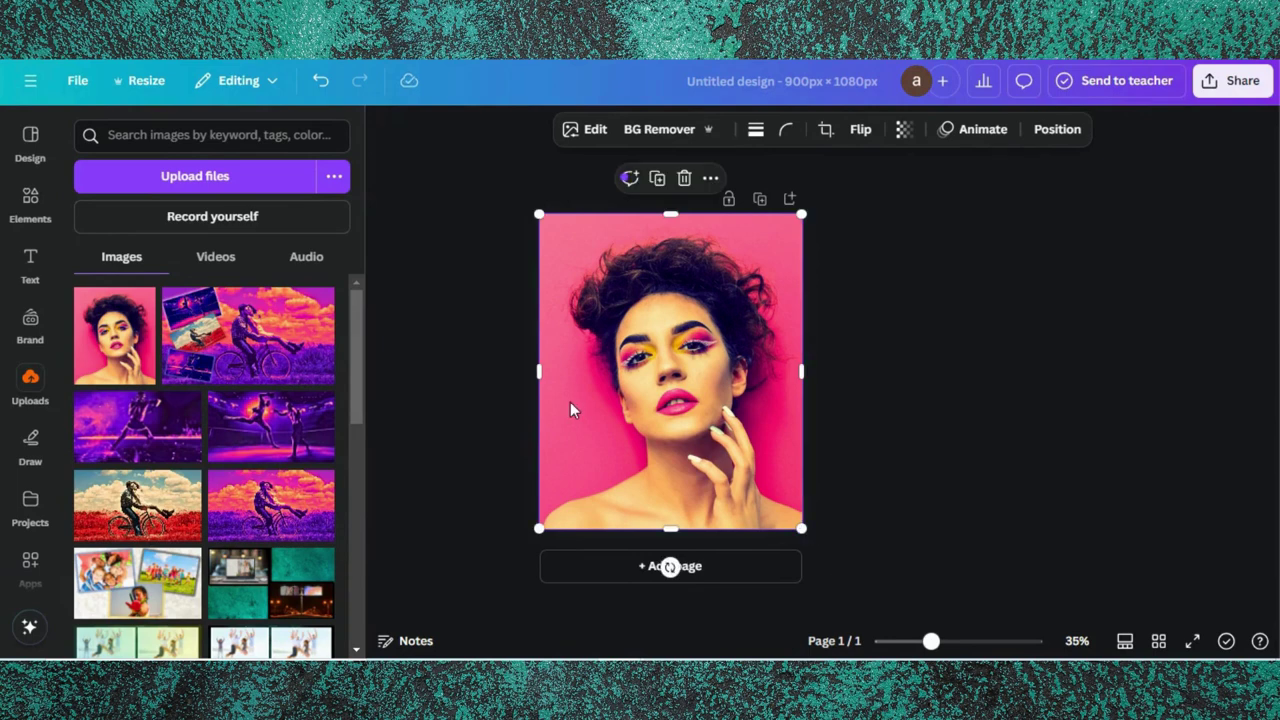
Step: Search the frames for "C" and place the rounded slanted letter C frame over the upper right of the portrait
left_click(30, 205)
scroll(168, 367, "down", 8)
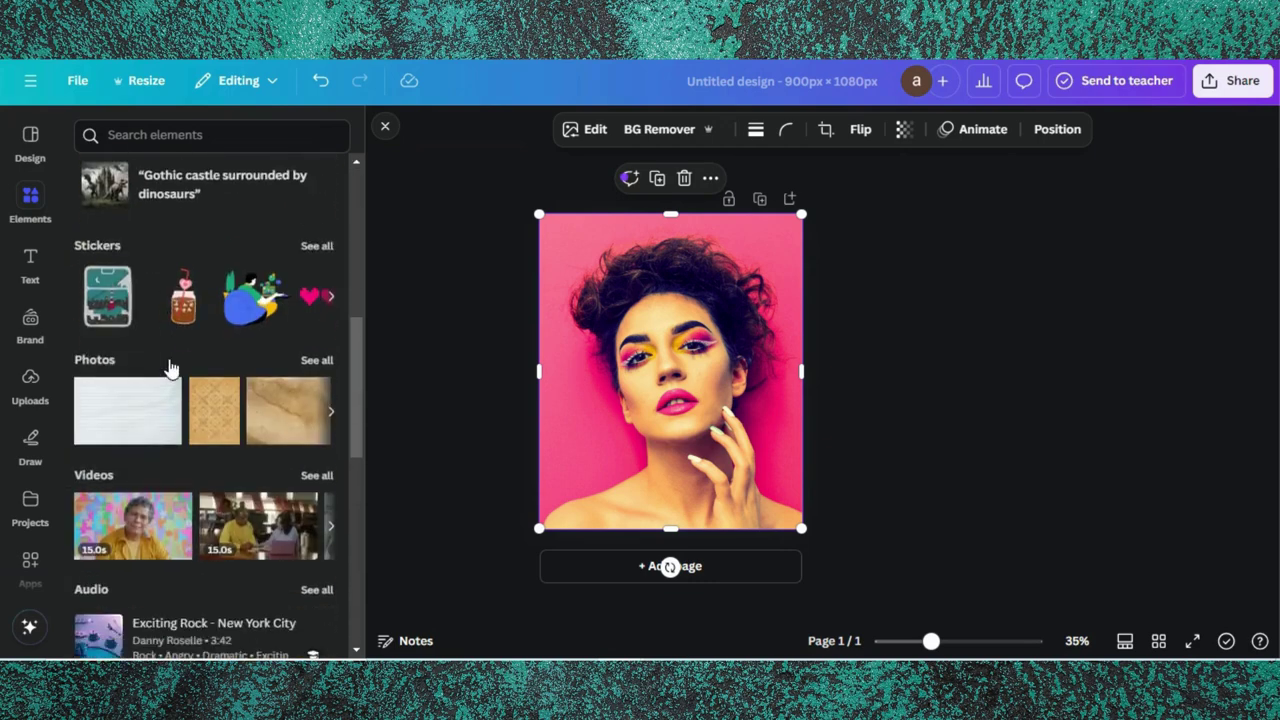
scroll(170, 368, "down", 5)
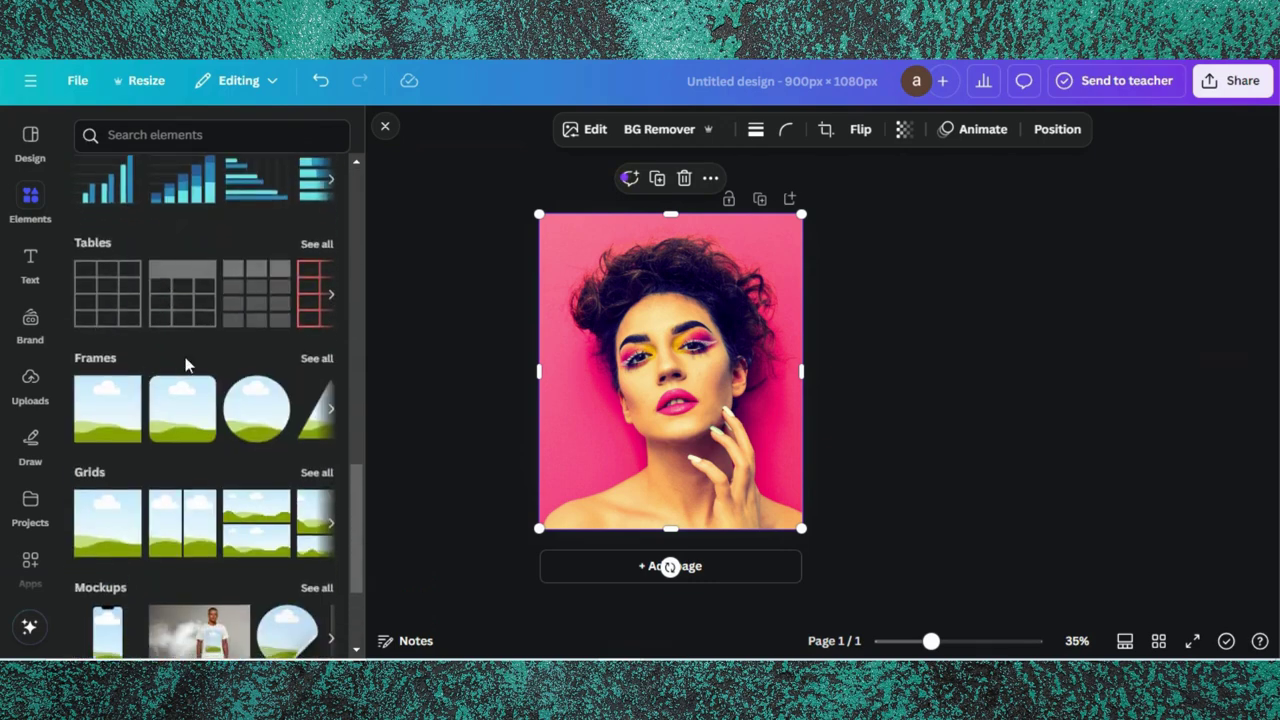
left_click(316, 366)
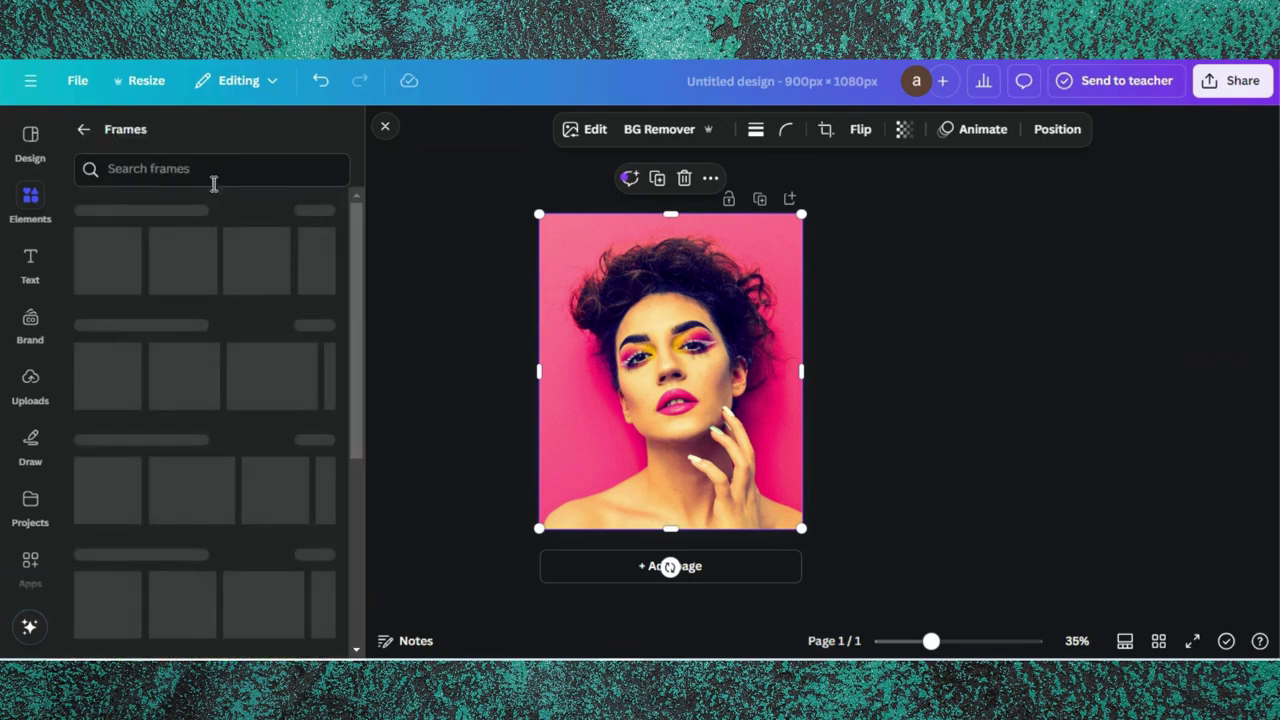
left_click(172, 170)
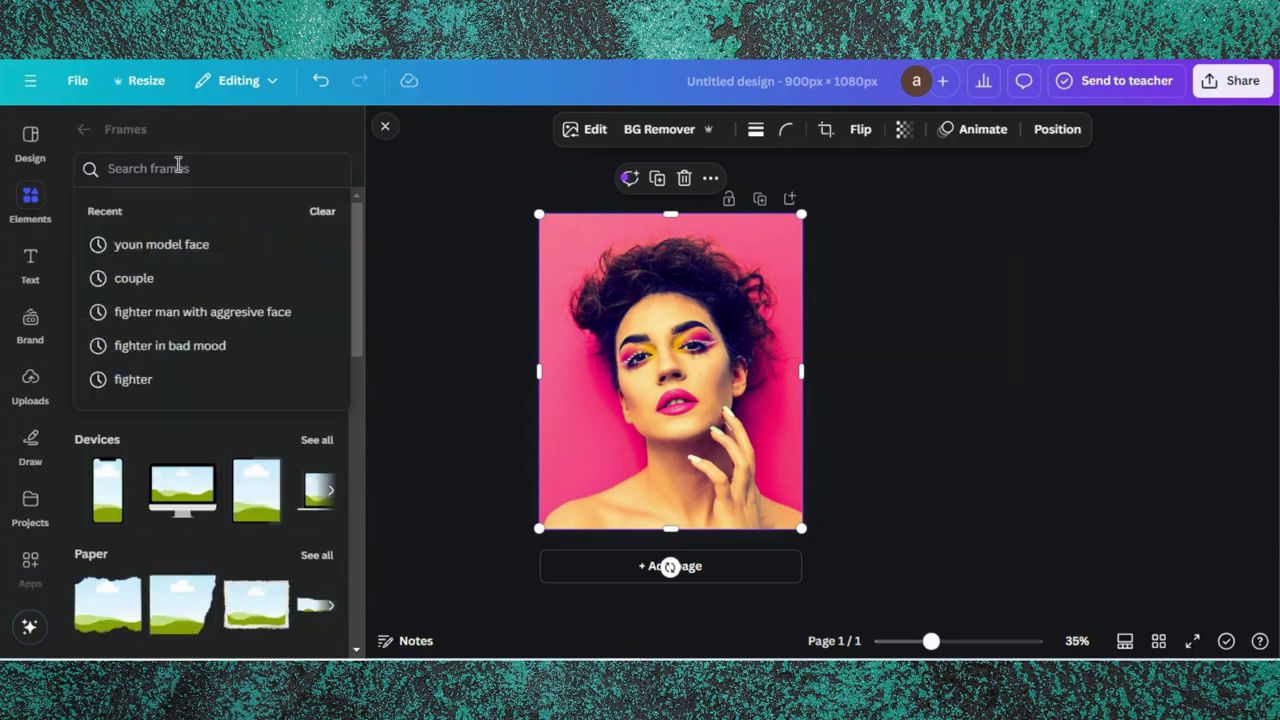
type("c")
key("Return")
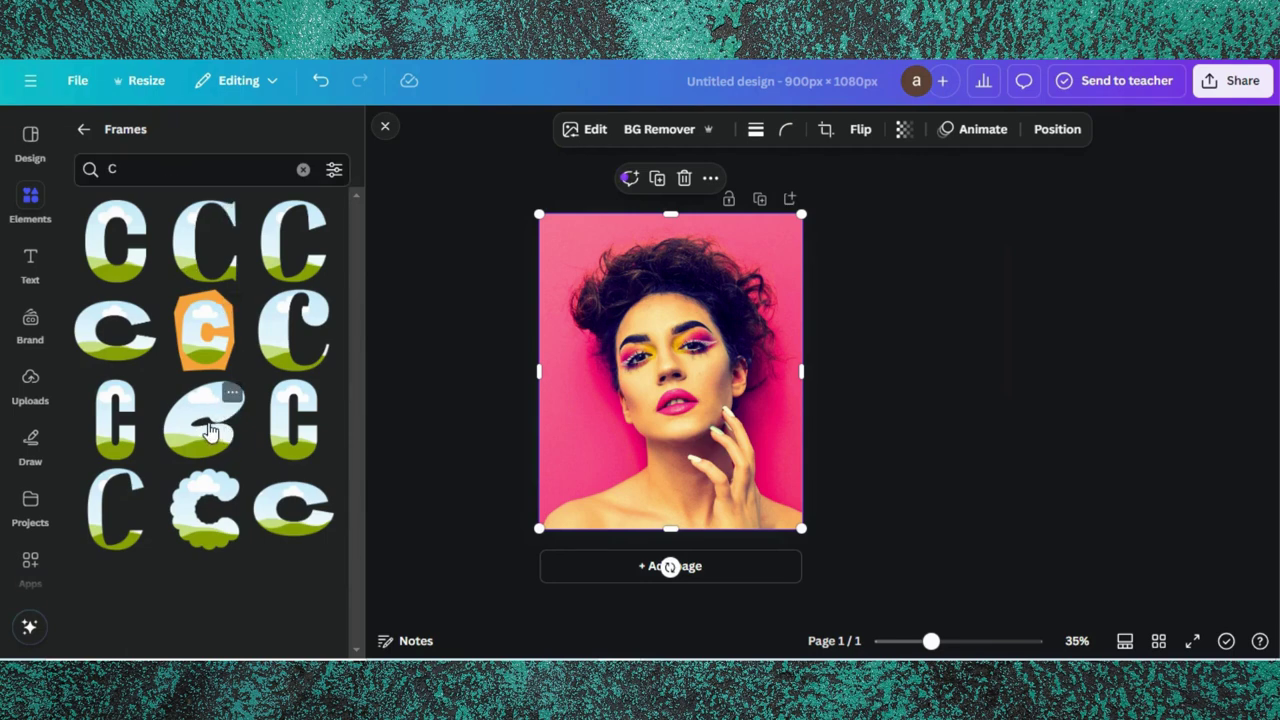
left_click(202, 427)
left_click_drag(703, 360, 728, 308)
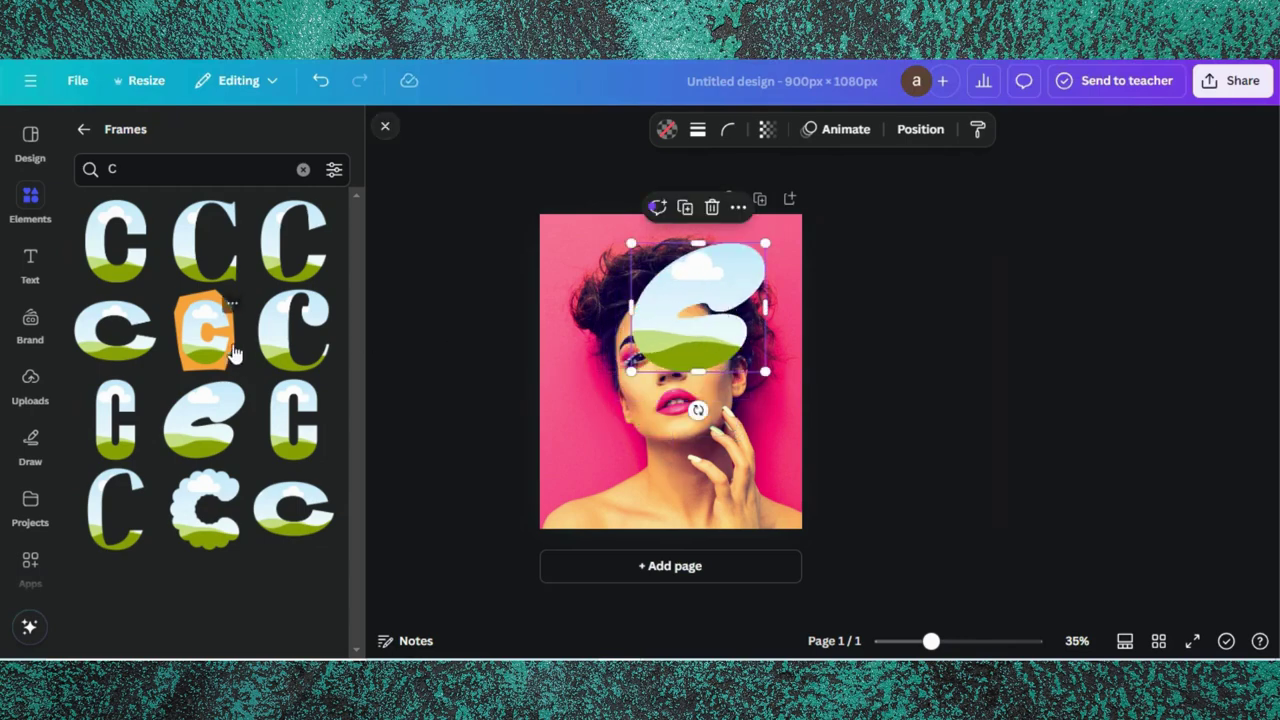
Step: Search the frames for "o" and place two upright rounded letter O frames over the portrait, one below the C and one beside it
left_click(134, 166)
key("BackSpace")
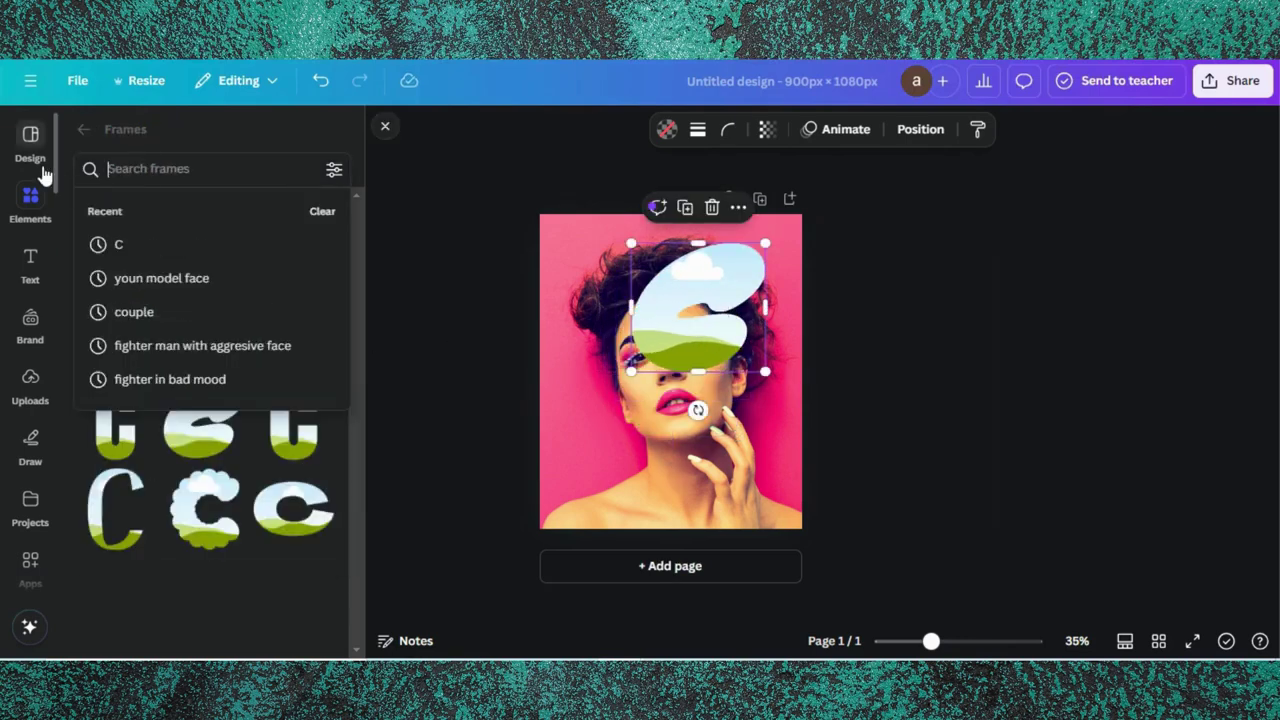
type("o")
key("Return")
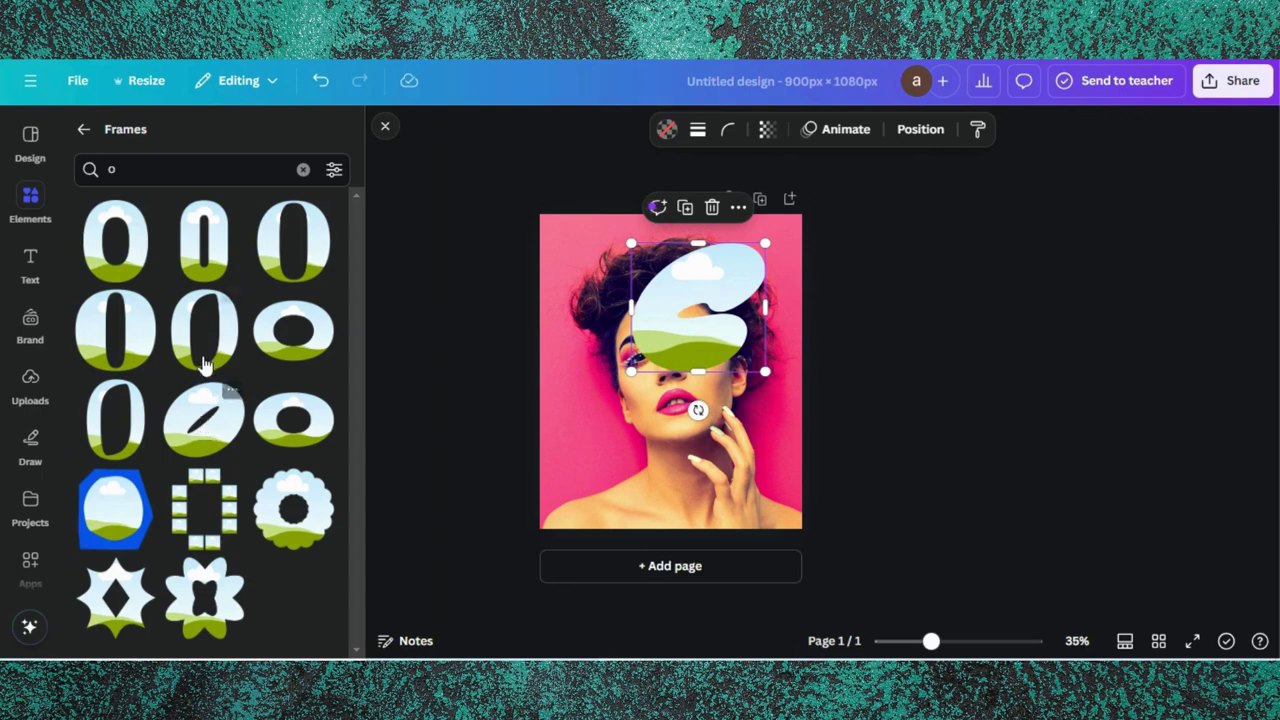
left_click(208, 352)
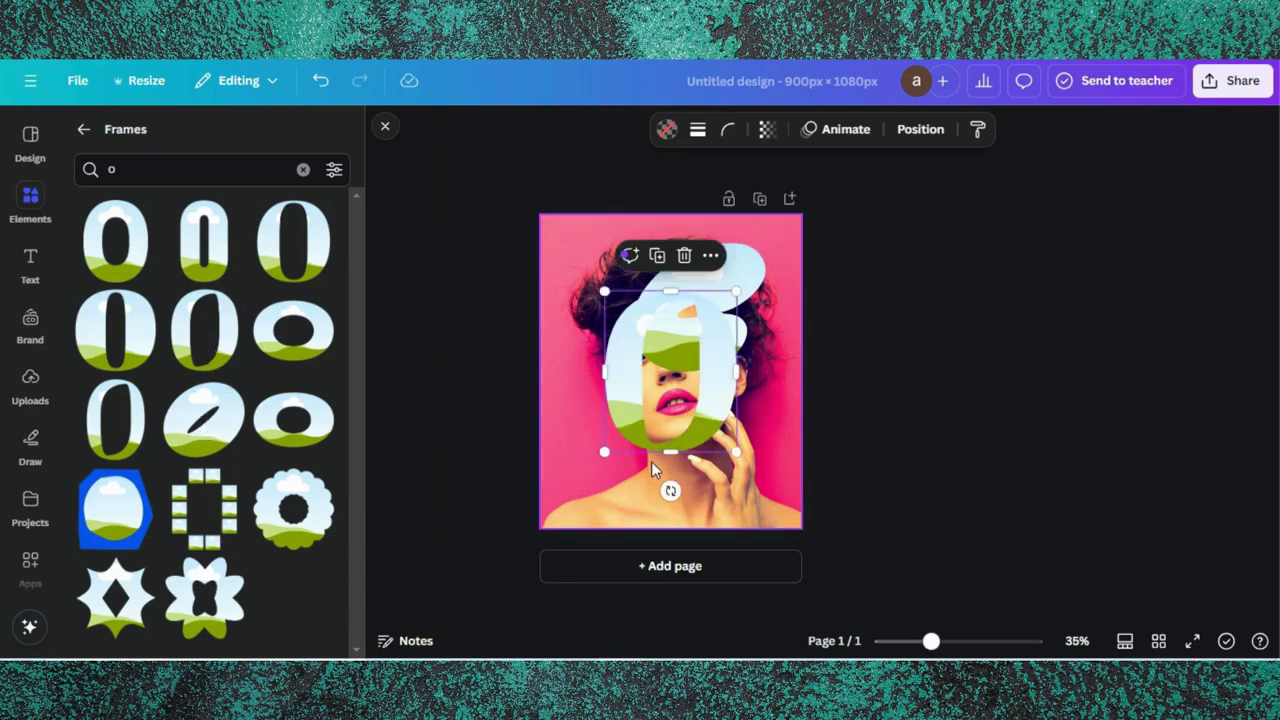
left_click_drag(690, 390, 651, 441)
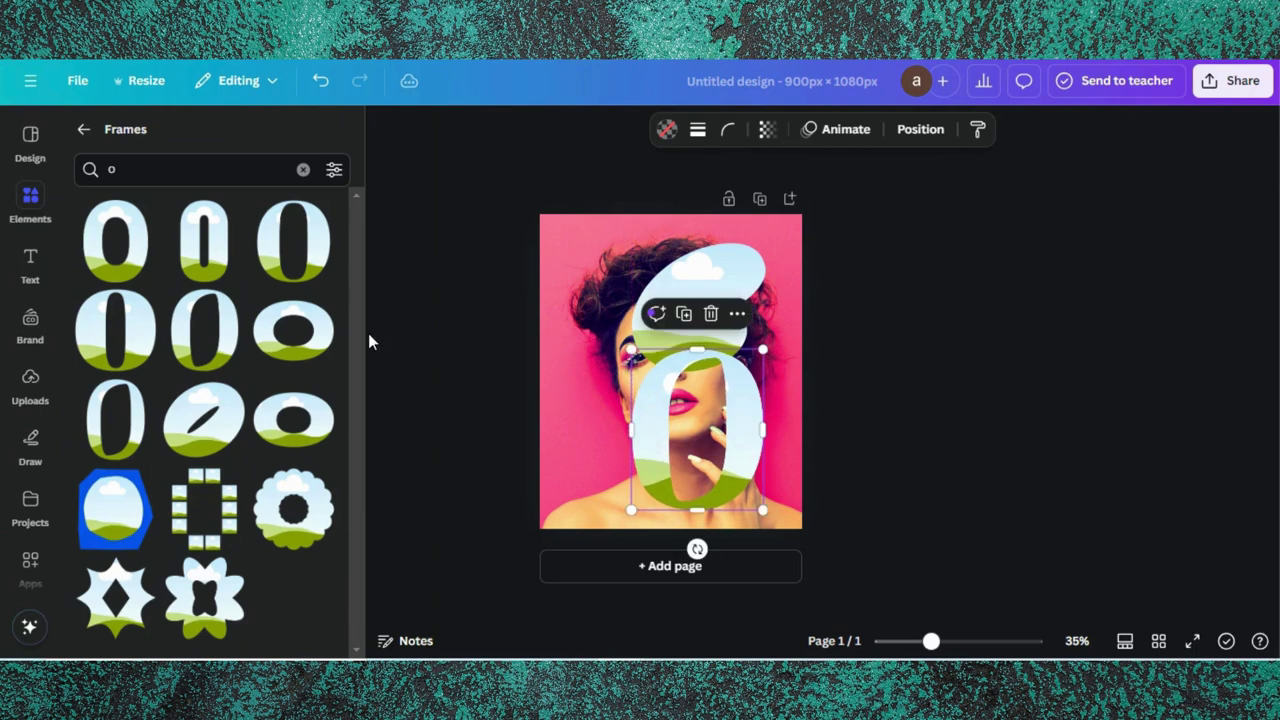
left_click(218, 331)
left_click_drag(628, 372, 581, 357)
Step: Search the frames for "L" and add the rounded slanted letter L frame to complete the vertical word COOL, leaving nothing selected
left_click(126, 172)
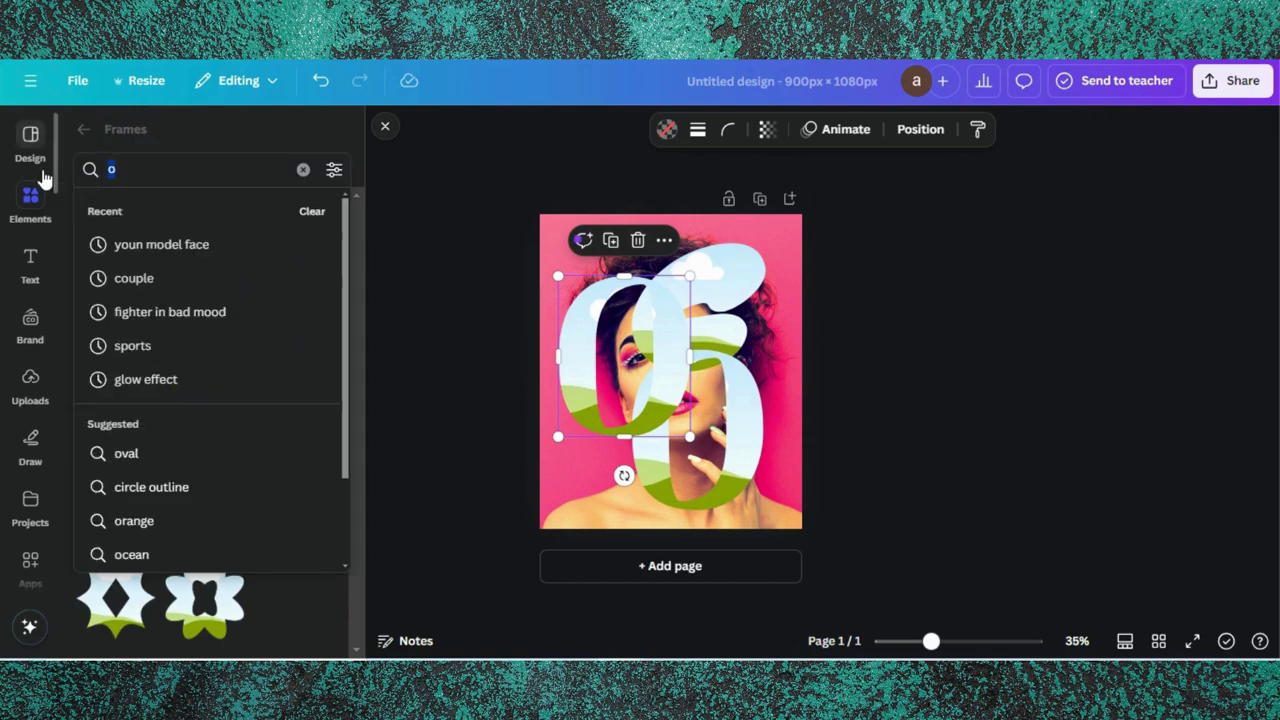
key("BackSpace")
type("L")
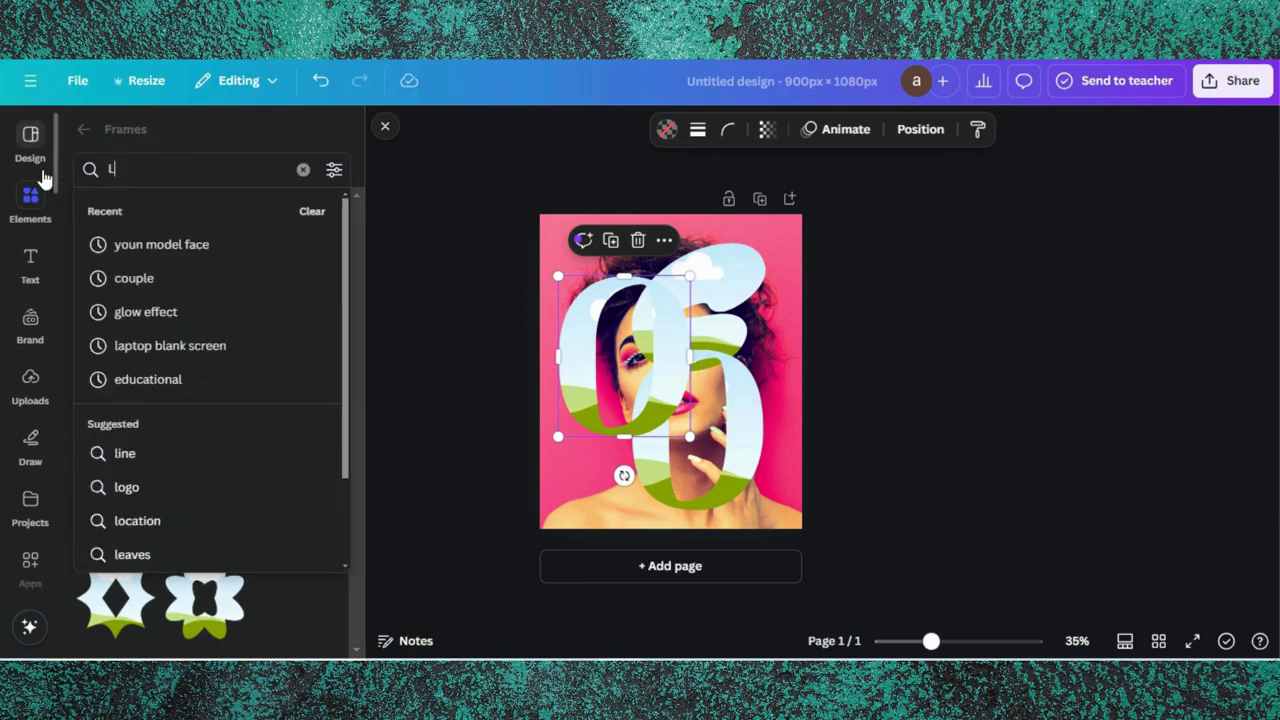
key("Return")
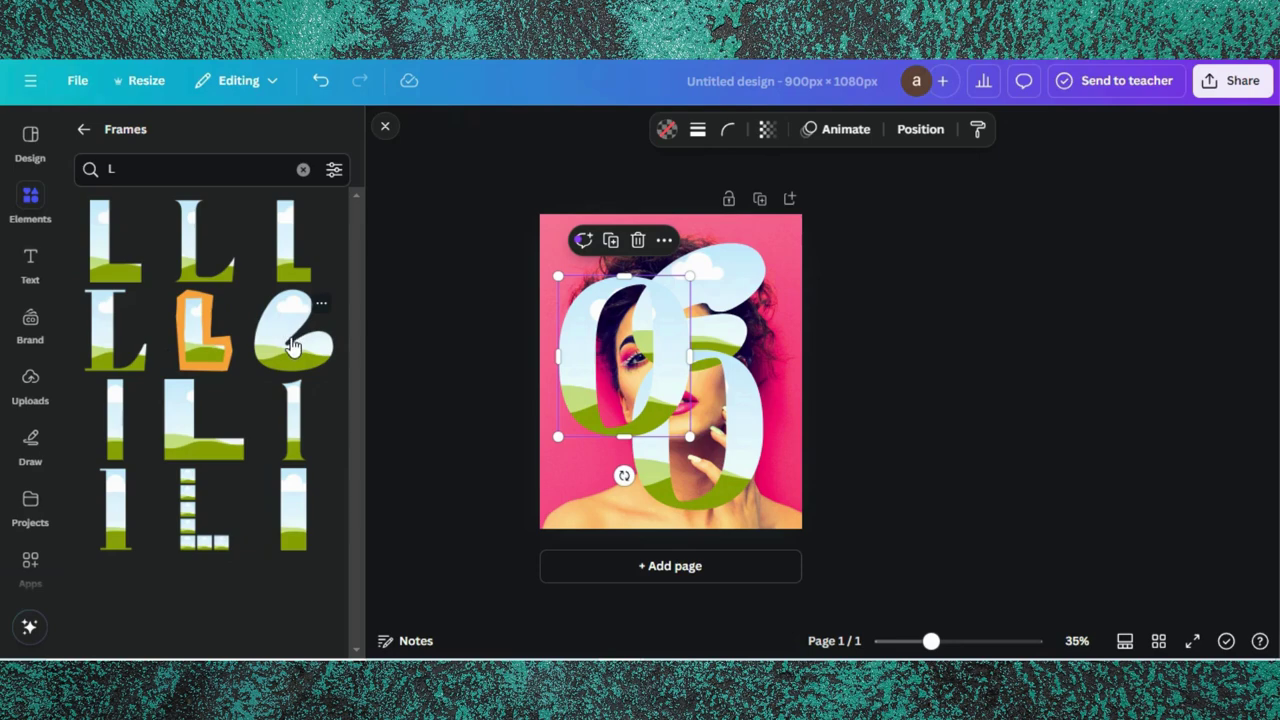
left_click(290, 345)
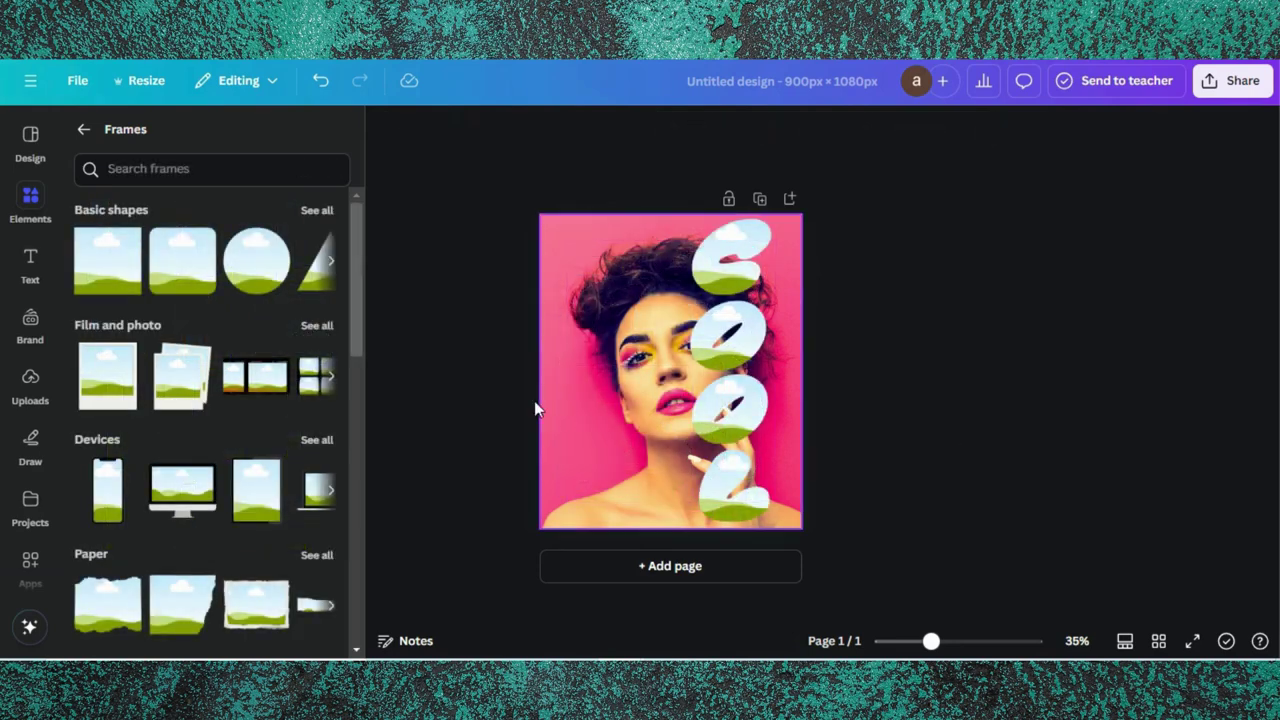
left_click(534, 409)
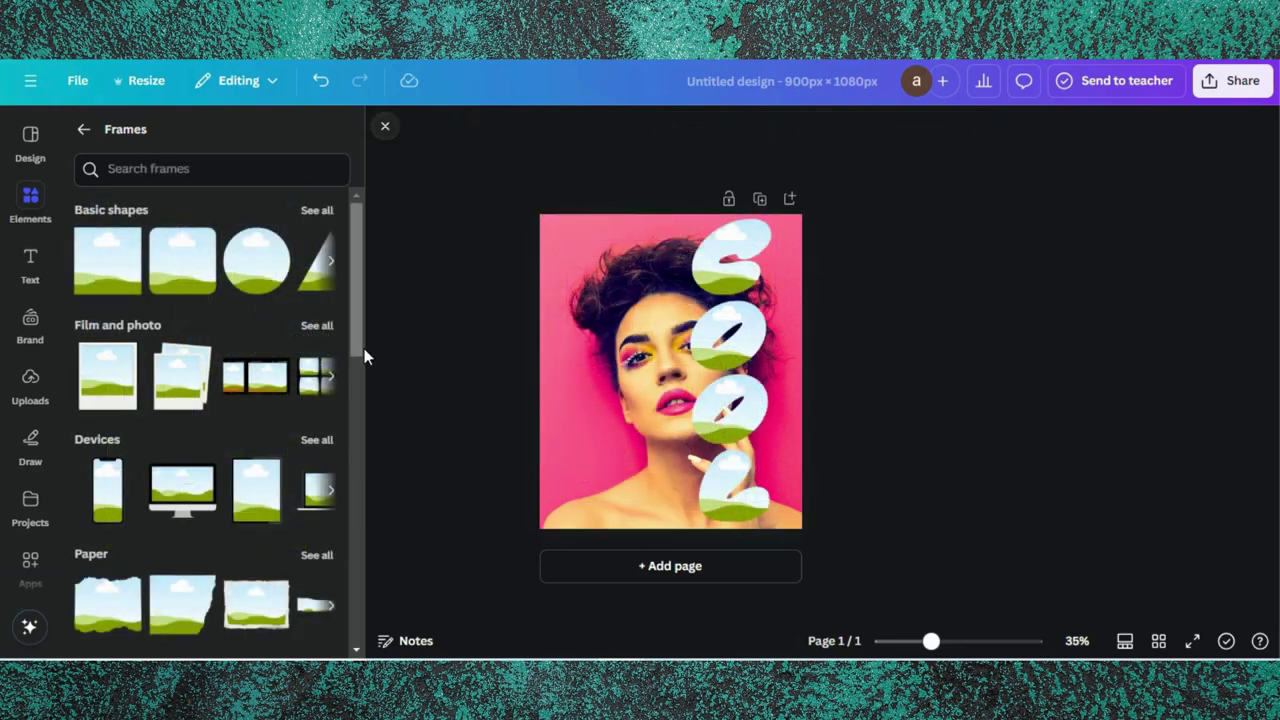
Step: Fill all four letter frames with the uploaded portrait image
left_click(84, 130)
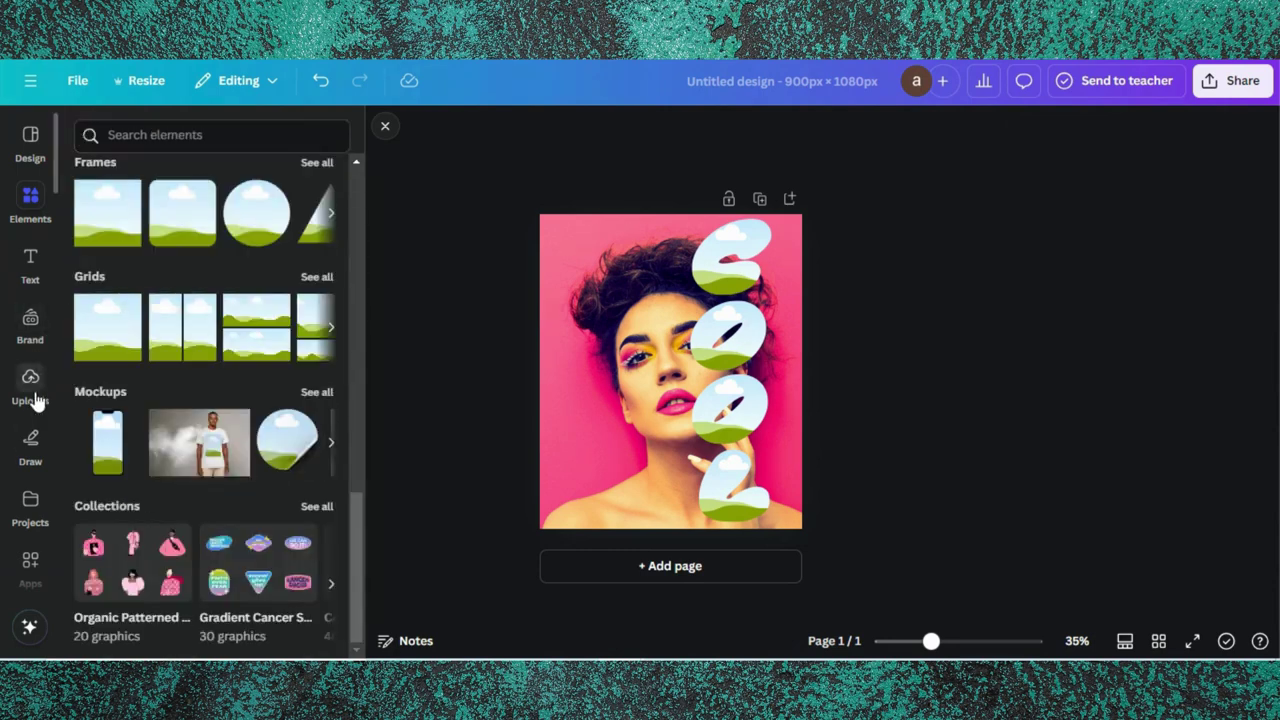
left_click(32, 392)
left_click_drag(110, 342, 724, 252)
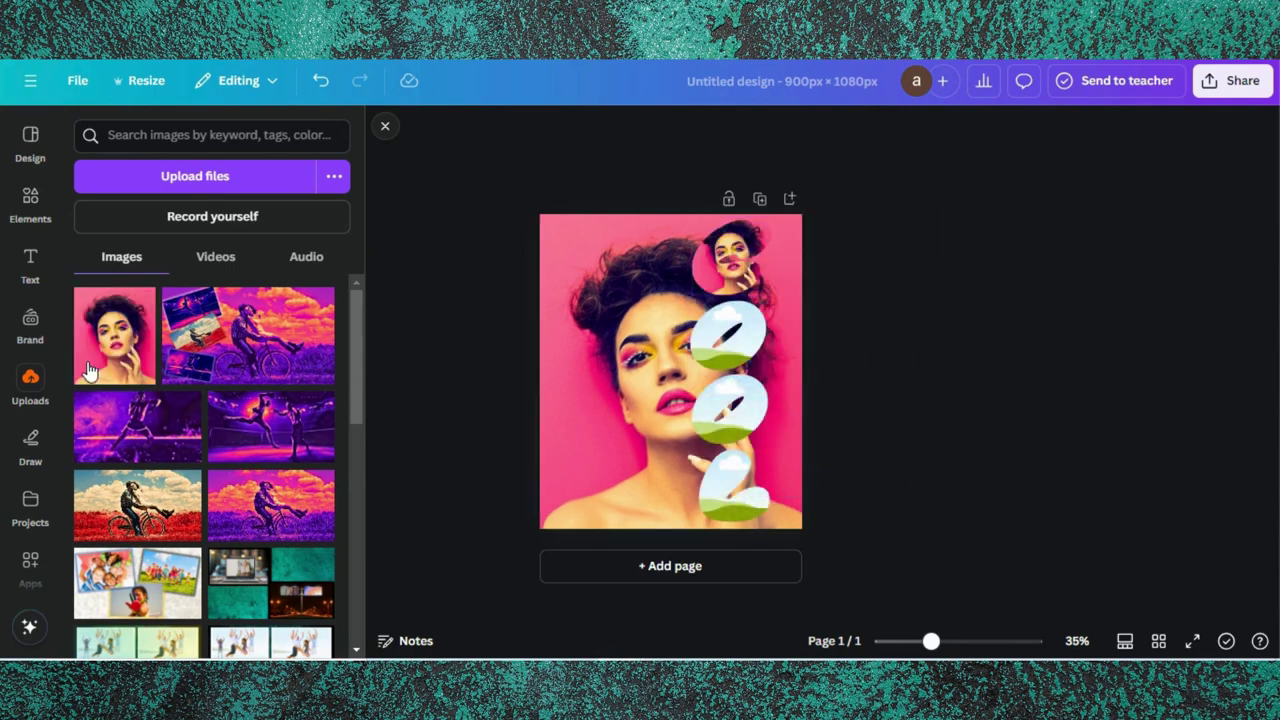
left_click_drag(100, 330, 744, 308)
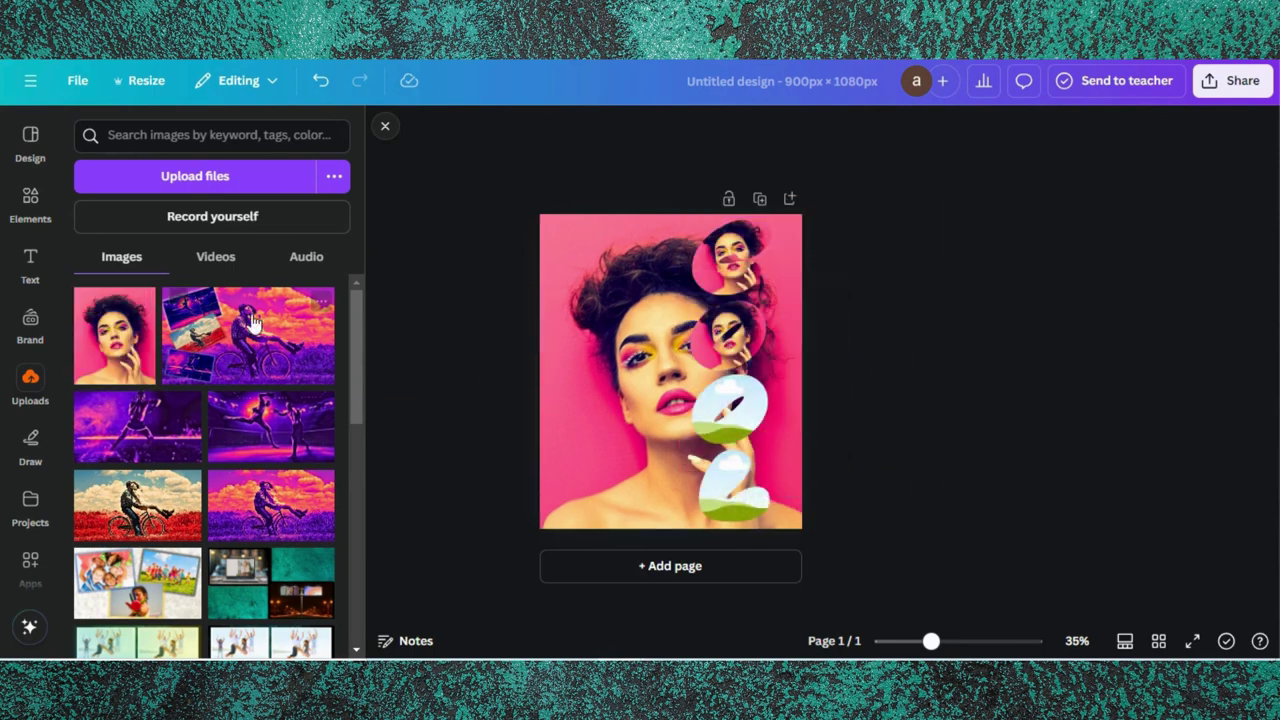
left_click_drag(100, 340, 736, 410)
left_click_drag(110, 335, 736, 476)
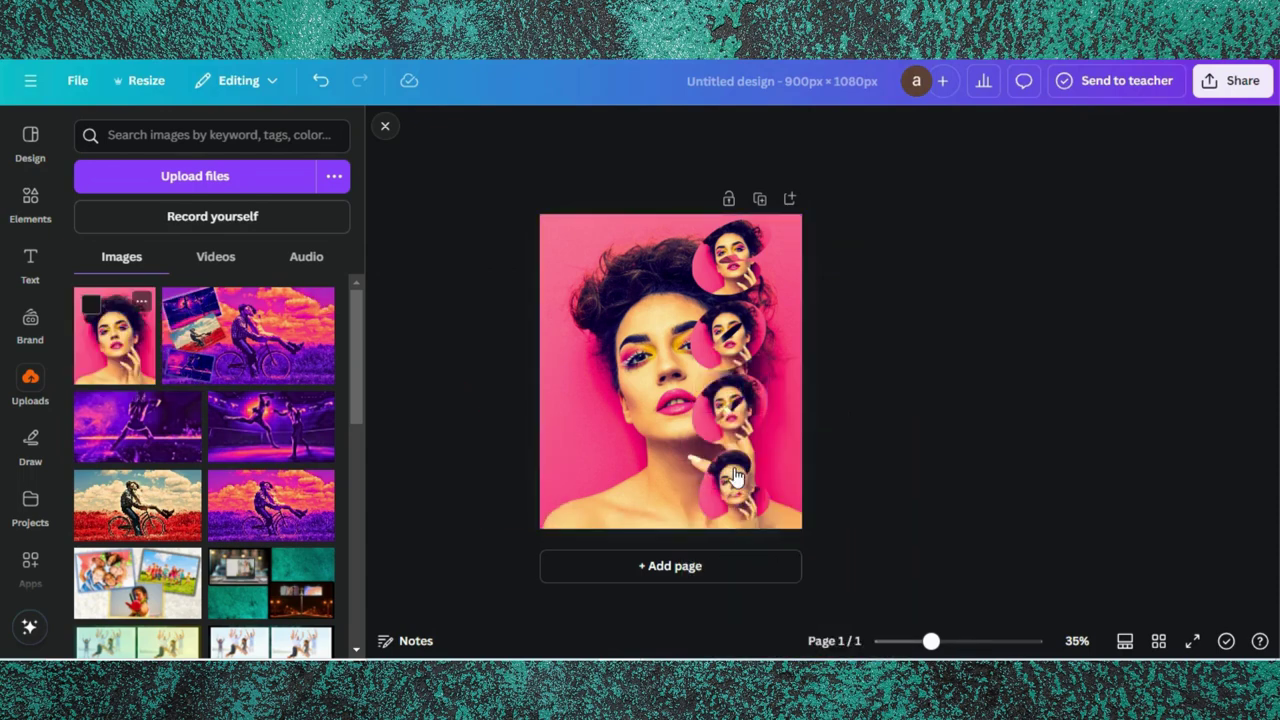
Step: Enlarge the image inside the C frame to the full page size so it lines up with the background portrait
left_click(716, 262)
double_click(713, 258)
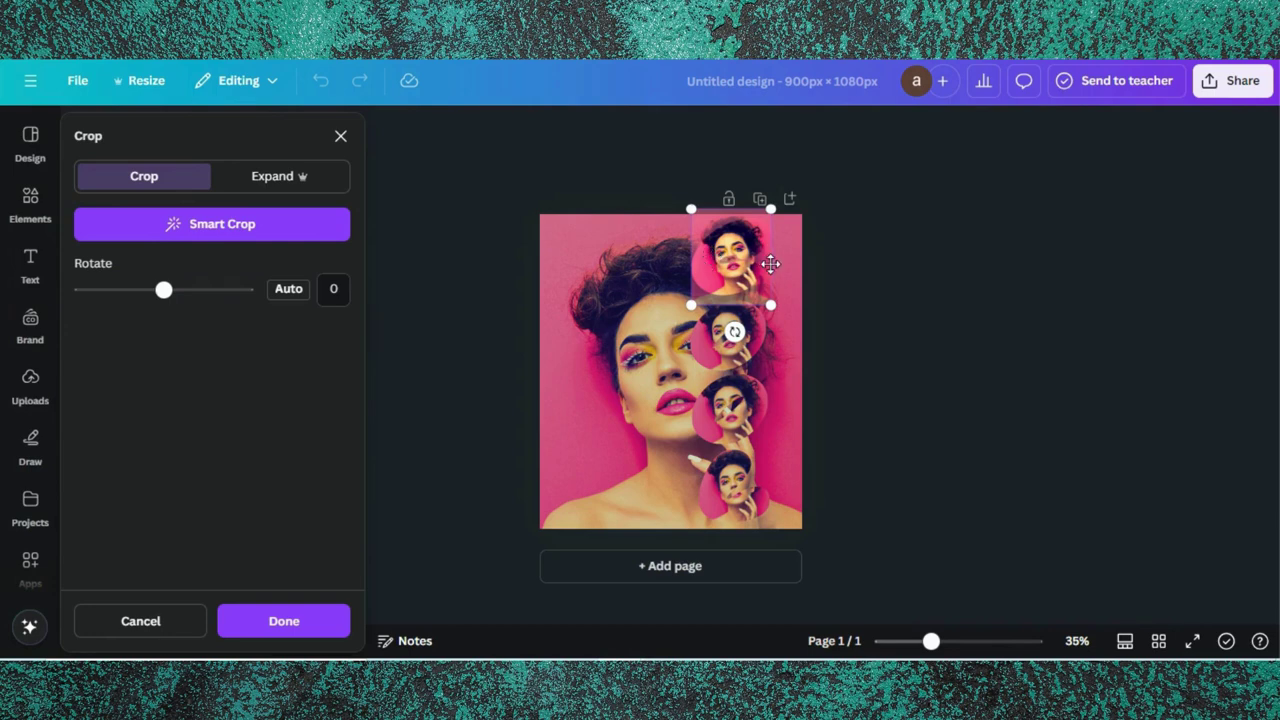
left_click_drag(750, 267, 806, 339)
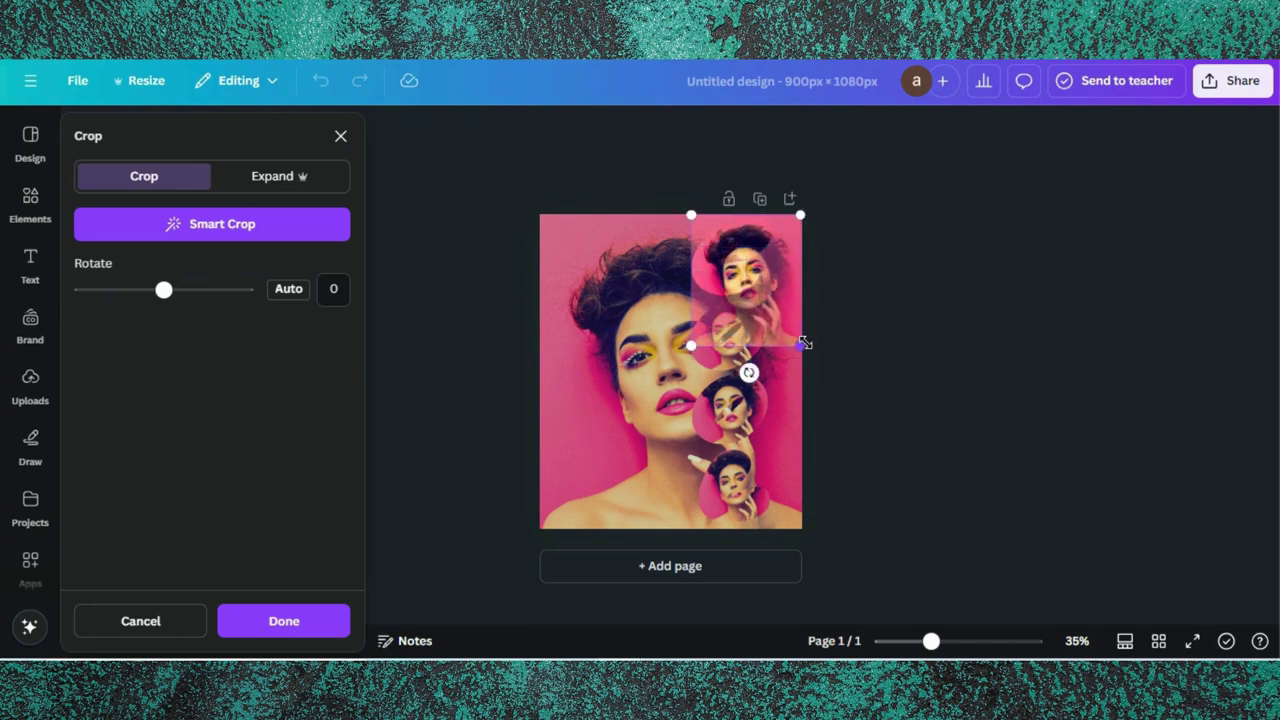
left_click_drag(691, 345, 478, 472)
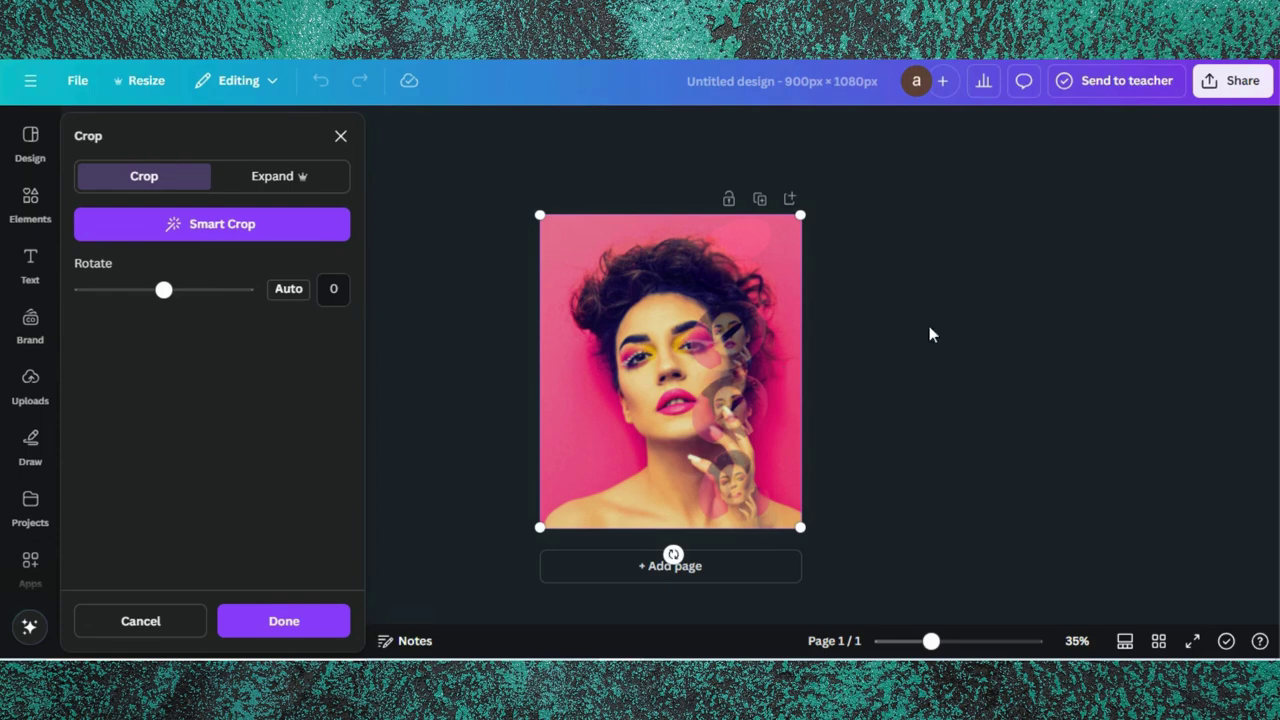
left_click(993, 324)
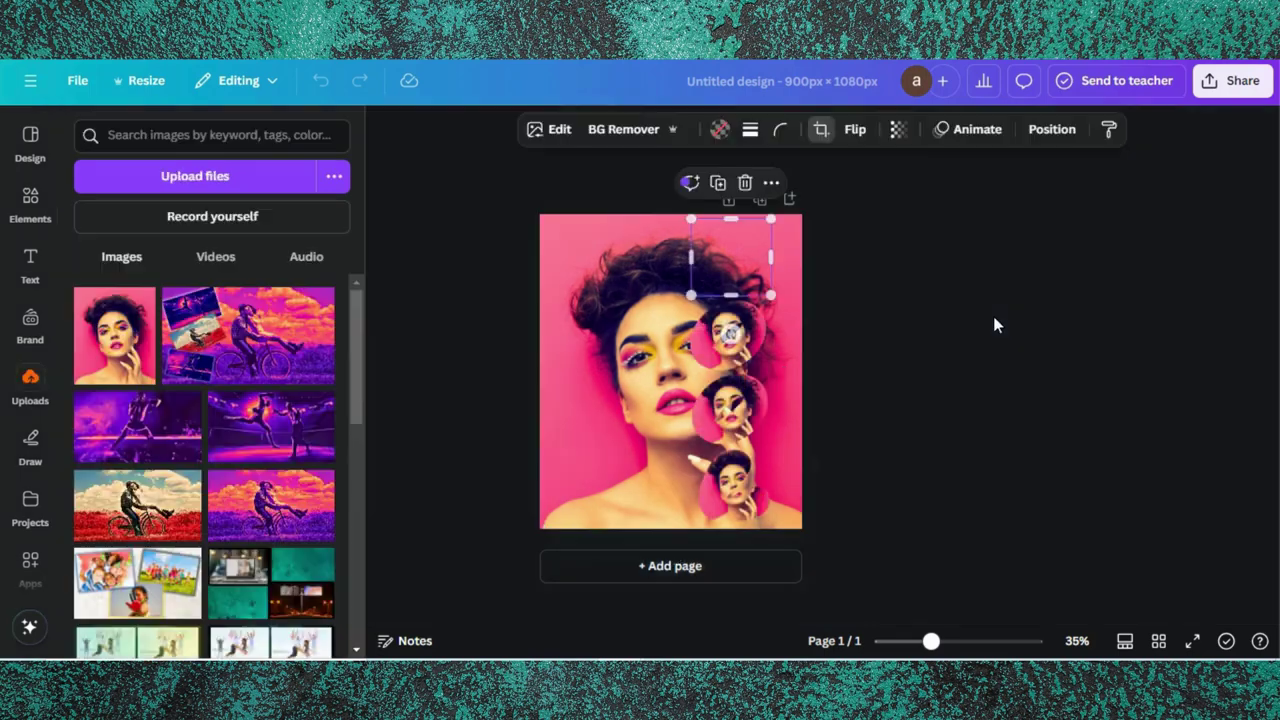
Step: Enlarge the image inside the upper O frame to the full page size, matching the background portrait
left_click(733, 355)
double_click(728, 345)
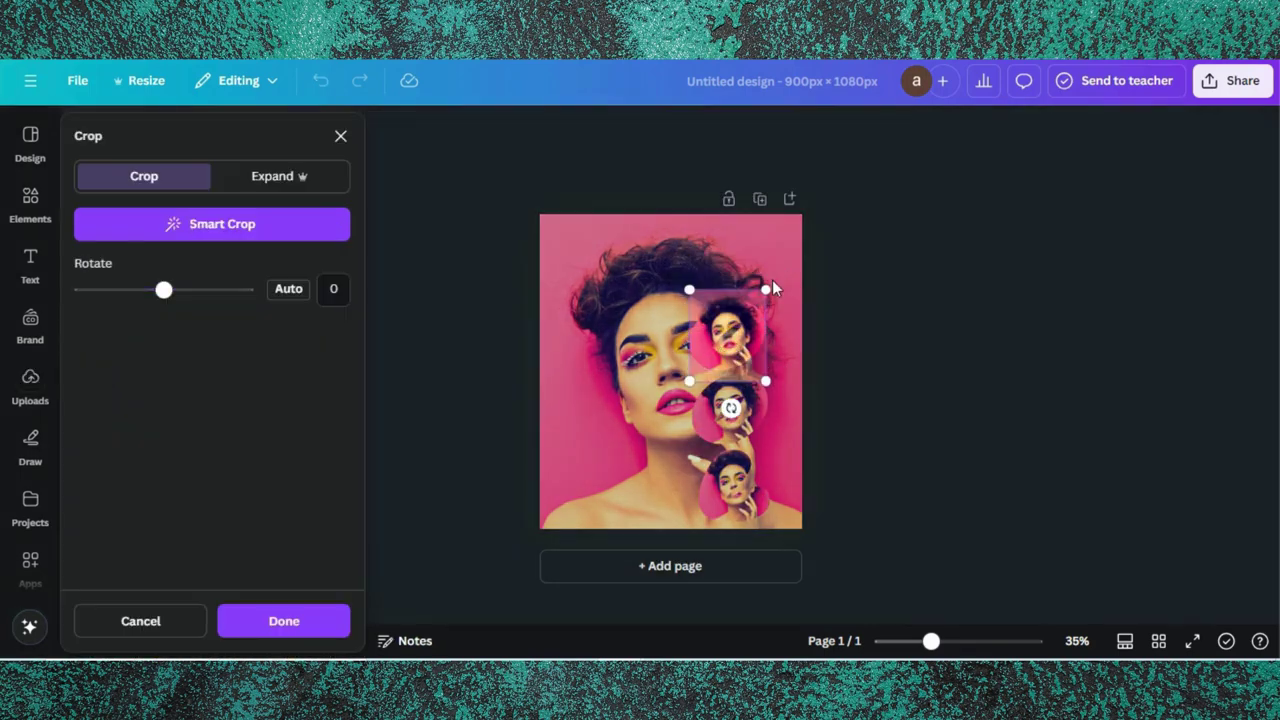
left_click_drag(768, 285, 795, 235)
left_click_drag(691, 247, 662, 214)
left_click_drag(662, 381, 535, 526)
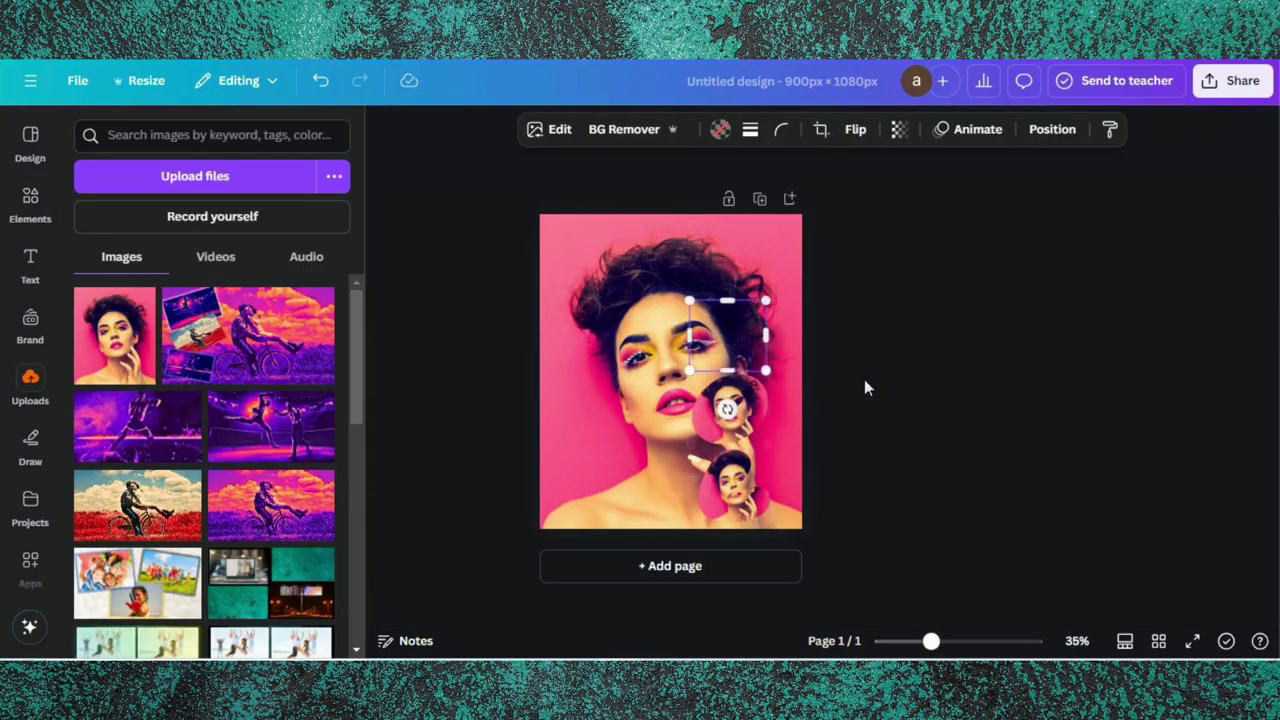
Step: Enlarge the image inside the L frame until it covers the whole page and aligns with the background portrait
double_click(758, 505)
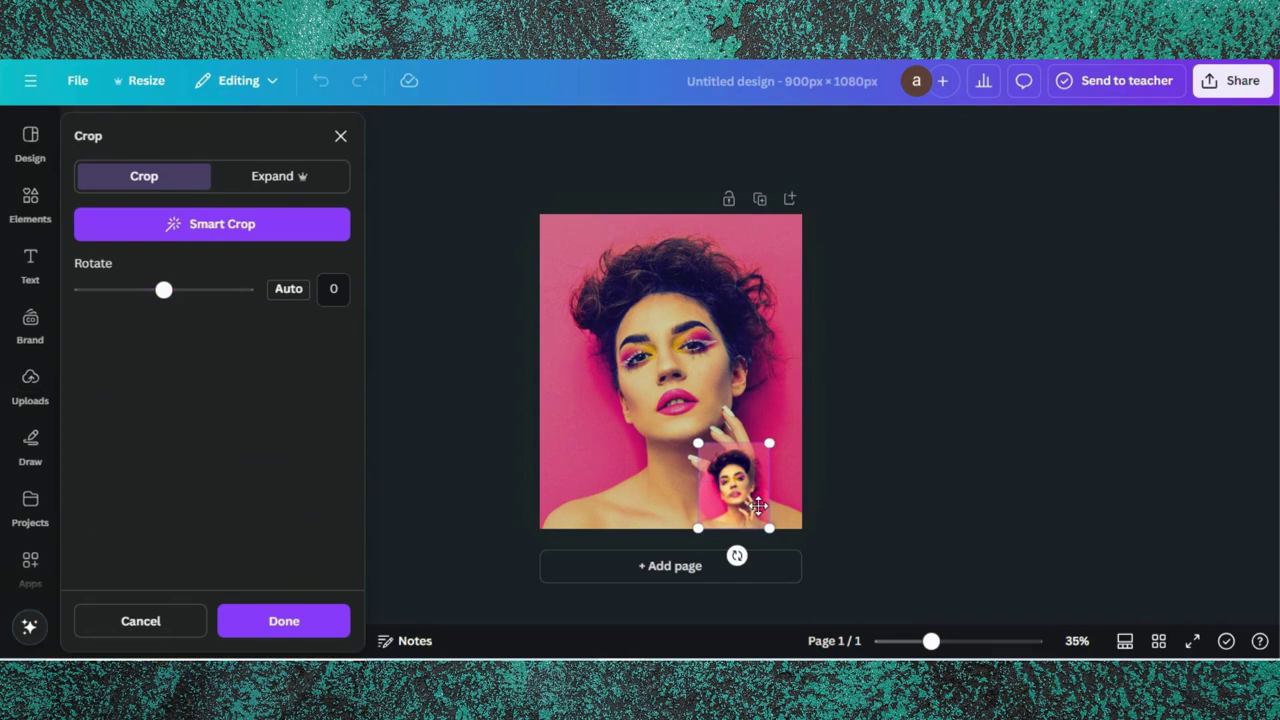
left_click_drag(775, 441, 812, 416)
left_click_drag(699, 405, 509, 220)
key("Escape")
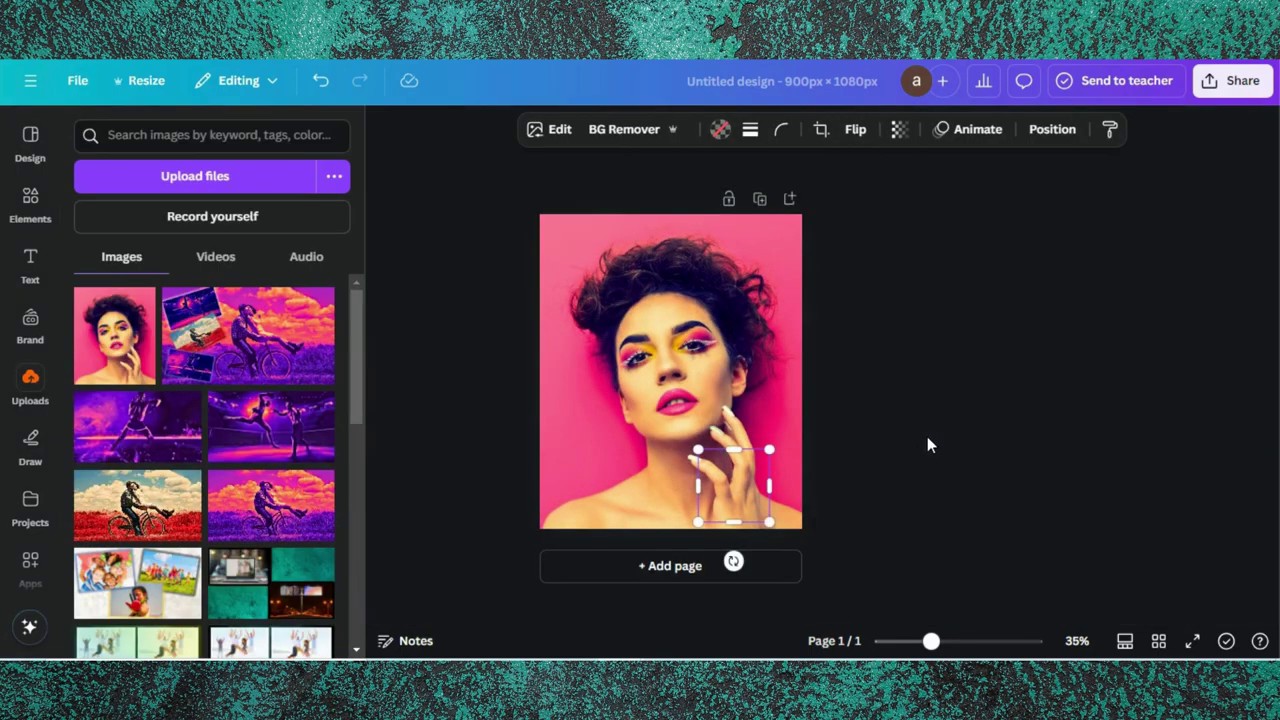
Step: Crop the background portrait inward from its right edge to just behind the letters, and select all four letter frames
left_click(562, 366)
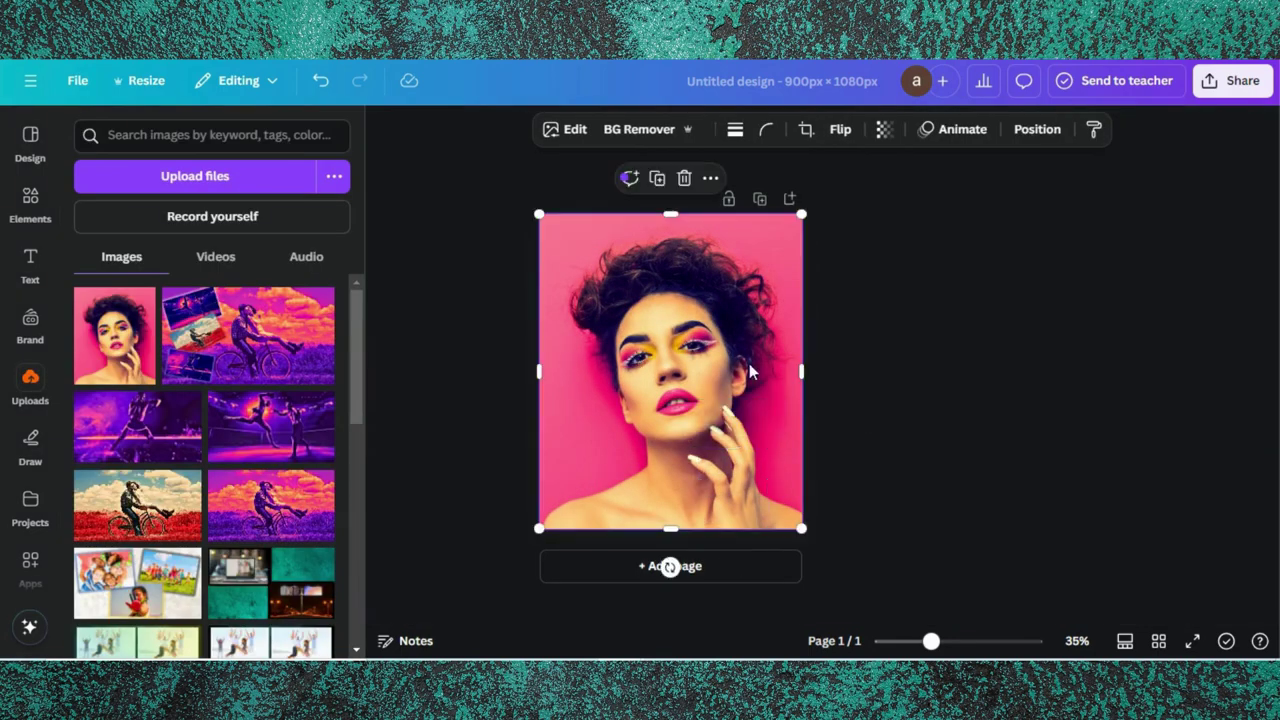
left_click_drag(801, 371, 706, 370)
key("Escape")
left_click_drag(789, 238, 742, 482)
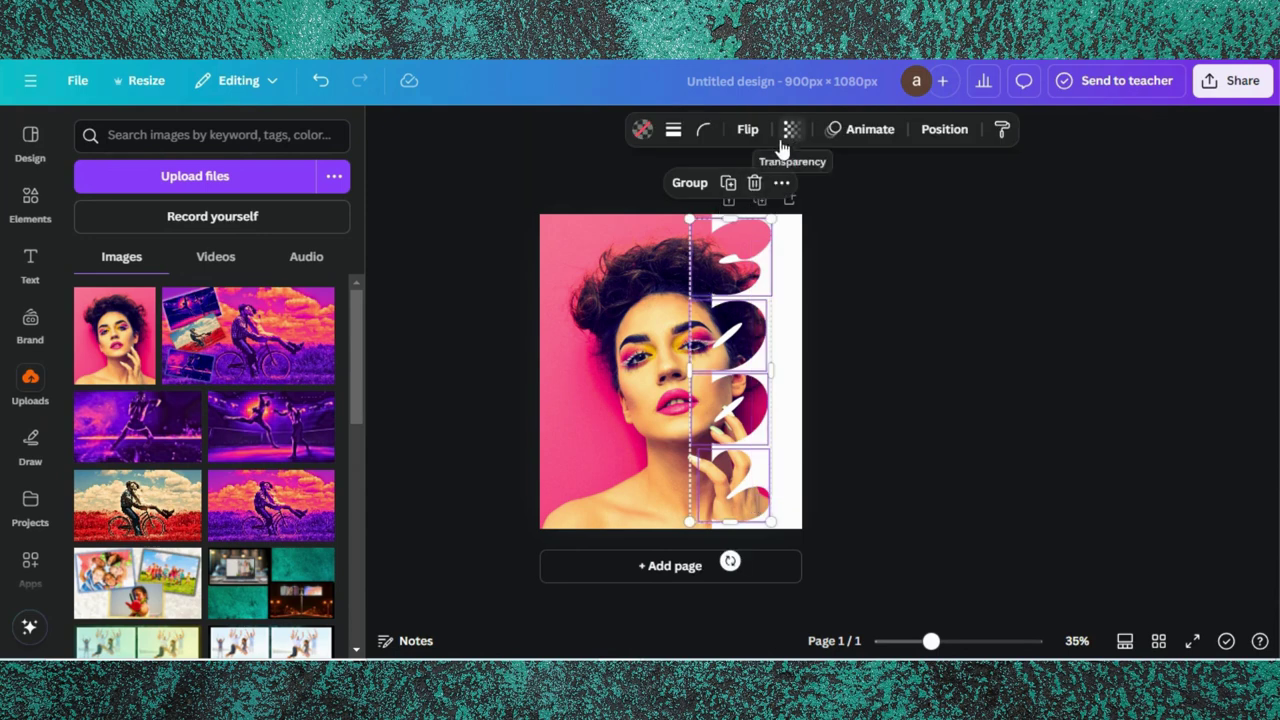
Step: Give all four letter frames a solid white (#ffffff) border with a weight of 2
left_click(704, 131)
left_click(684, 134)
left_click(673, 130)
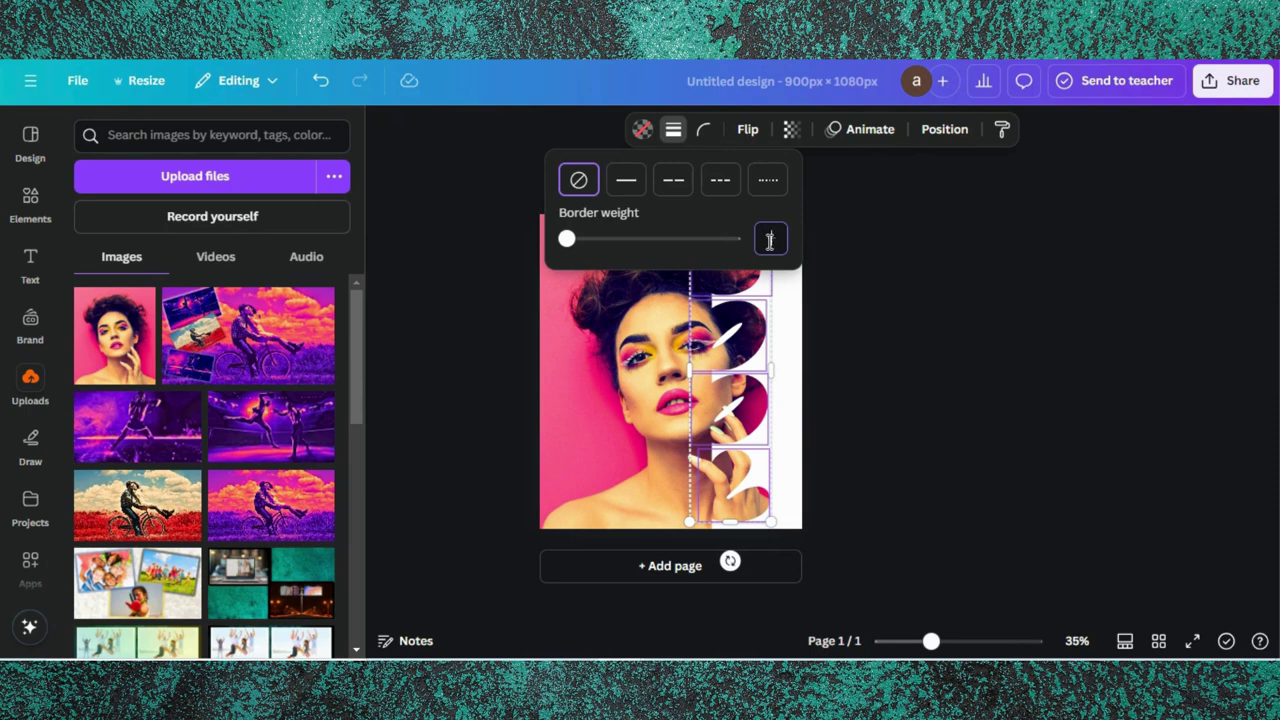
type("2")
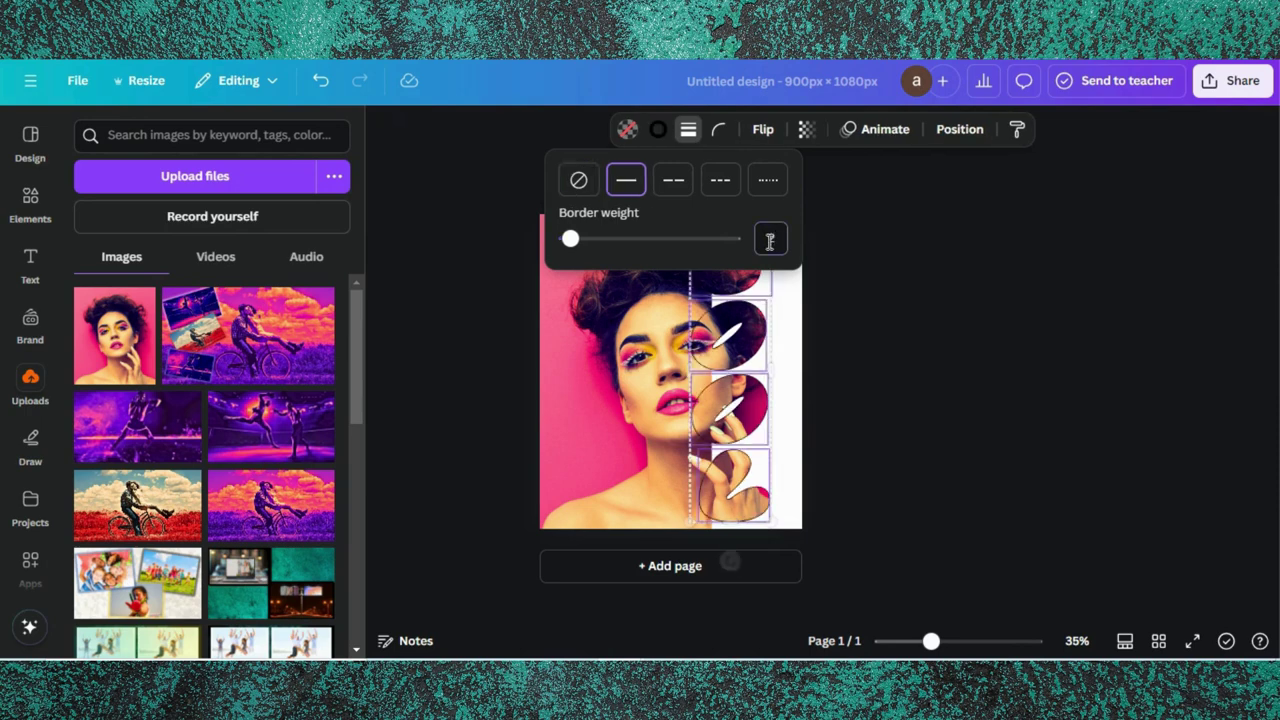
left_click(657, 131)
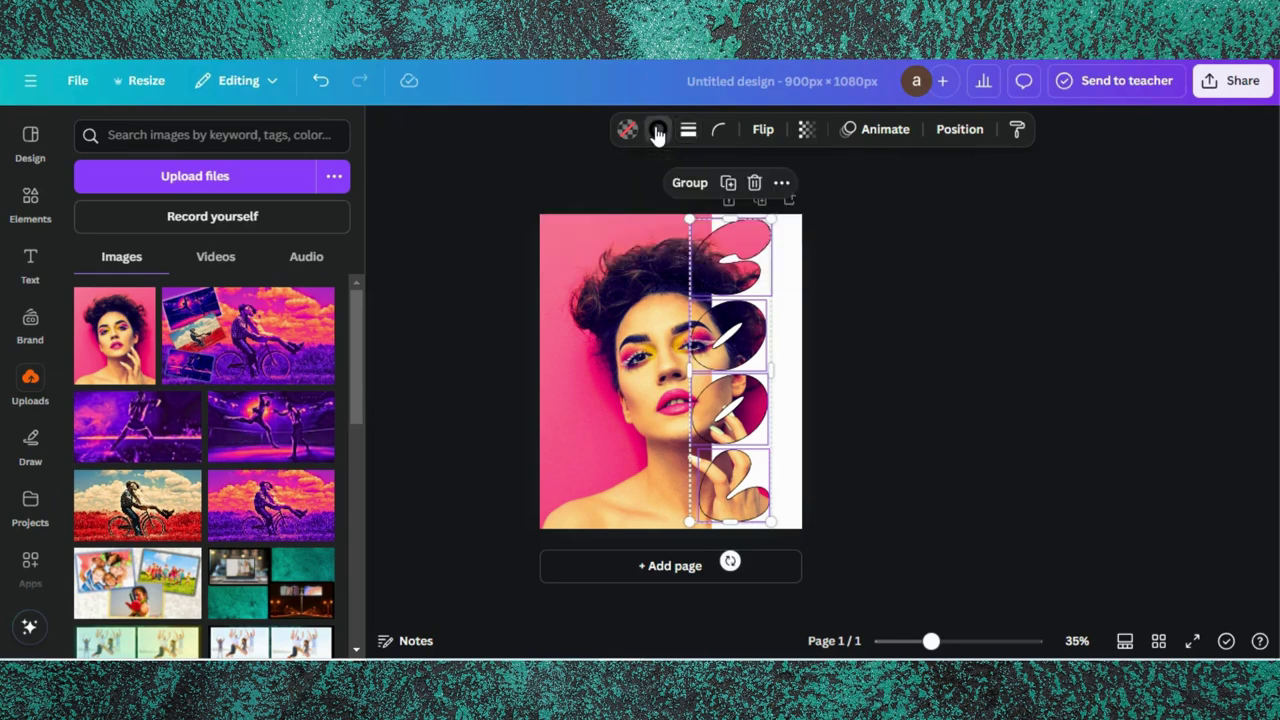
left_click(183, 262)
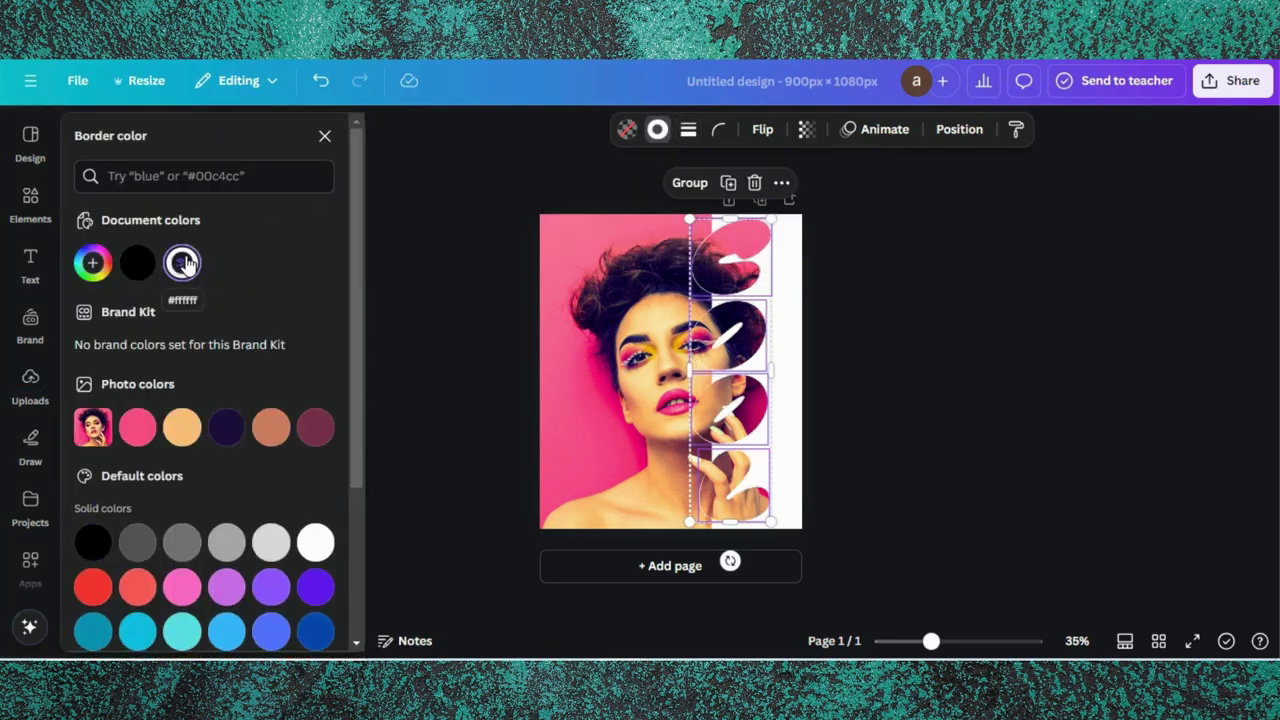
left_click(496, 280)
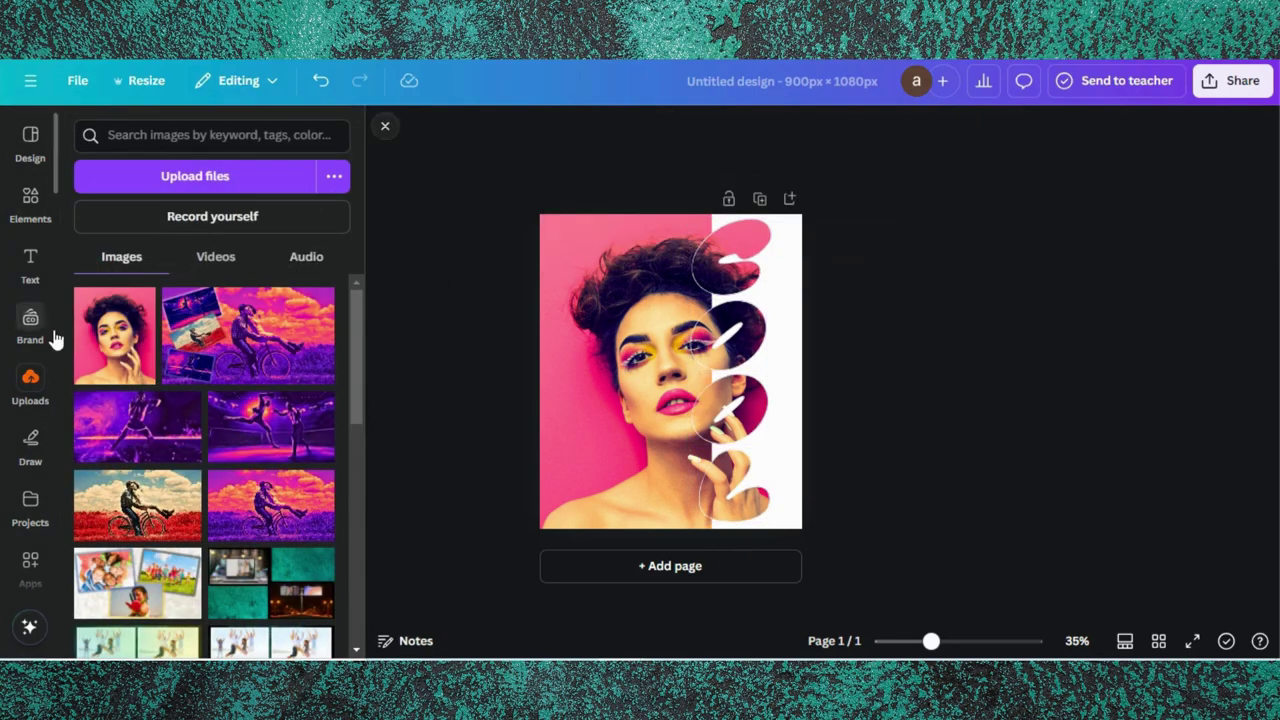
Step: Add a heading to the page that reads "Embrace"
left_click(30, 262)
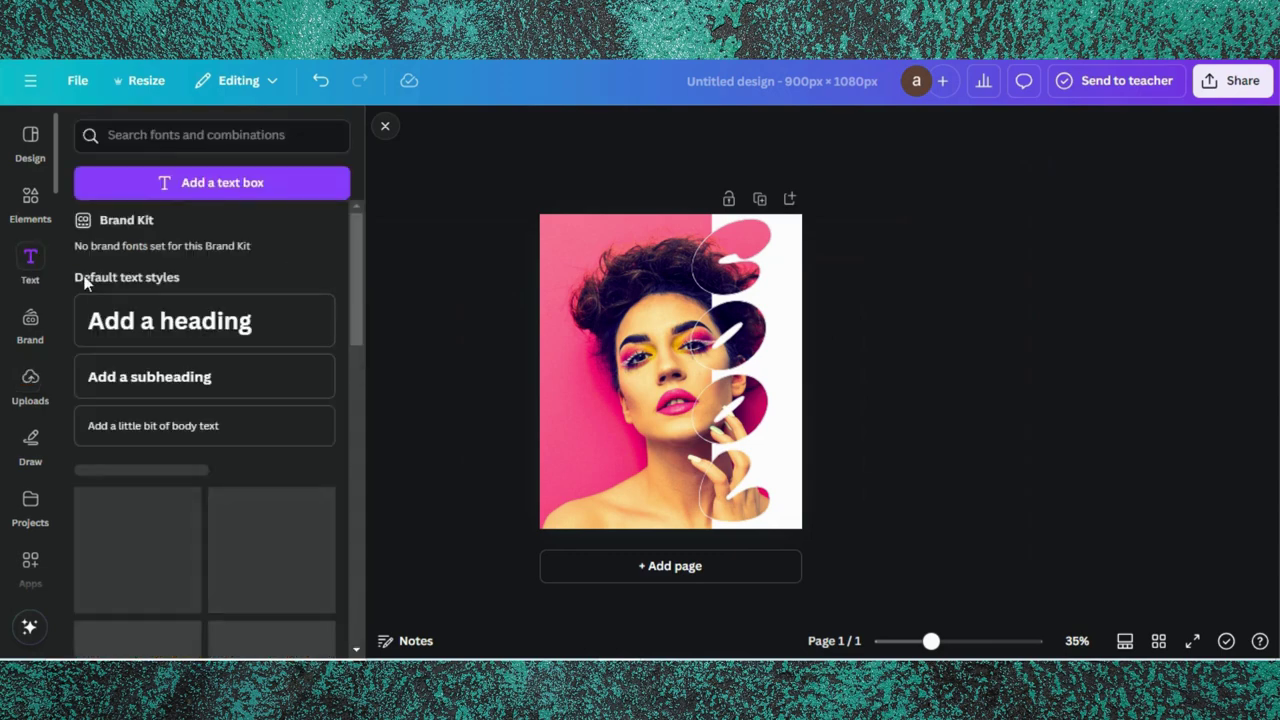
left_click(247, 318)
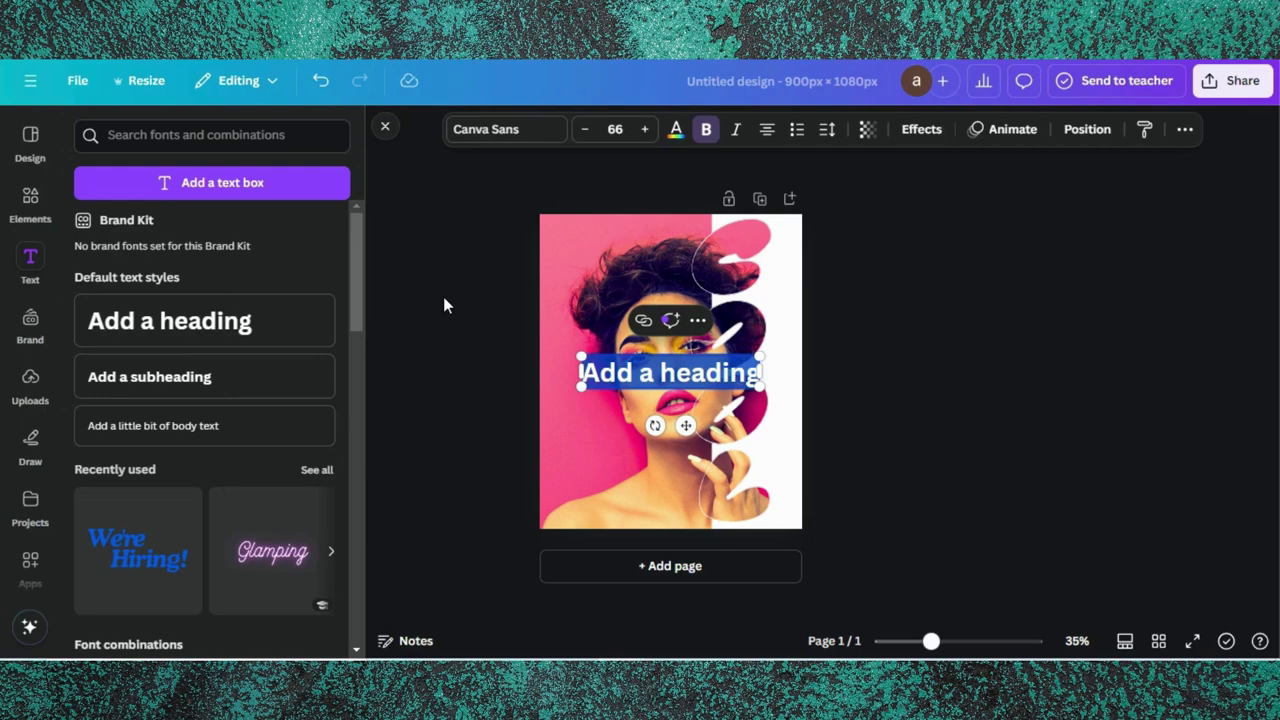
type("Emr")
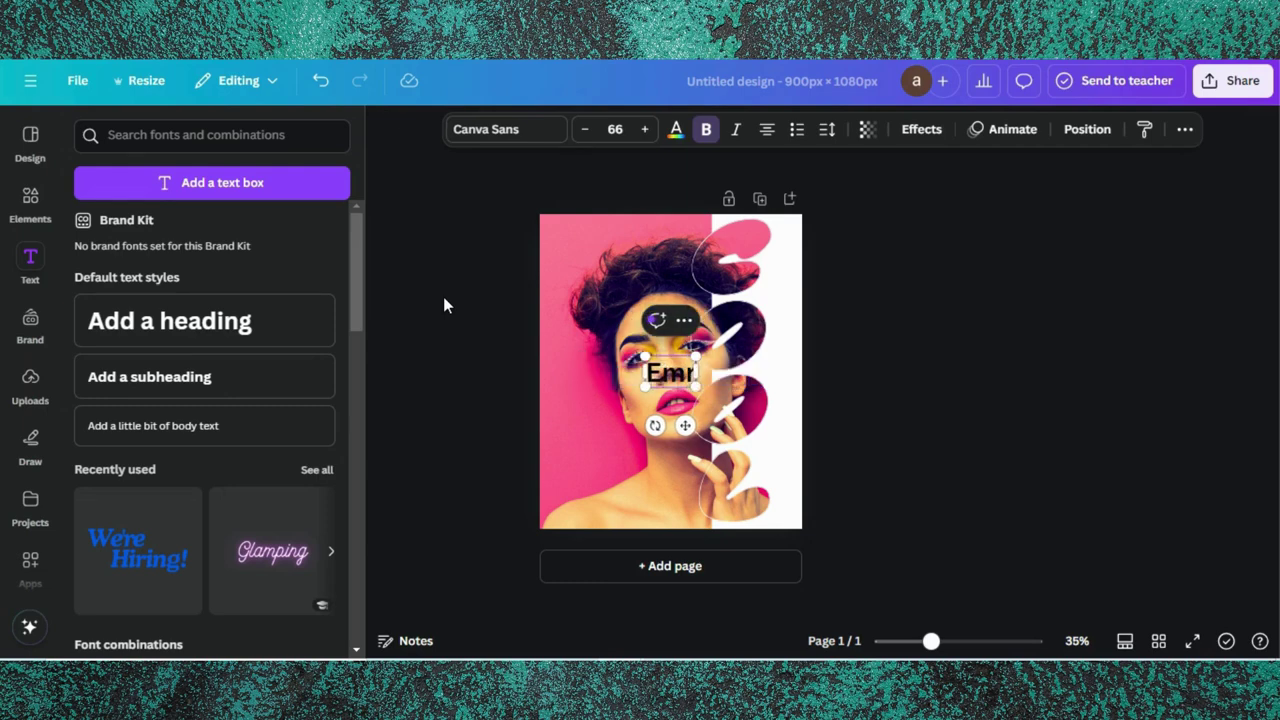
key("BackSpace")
type("brace")
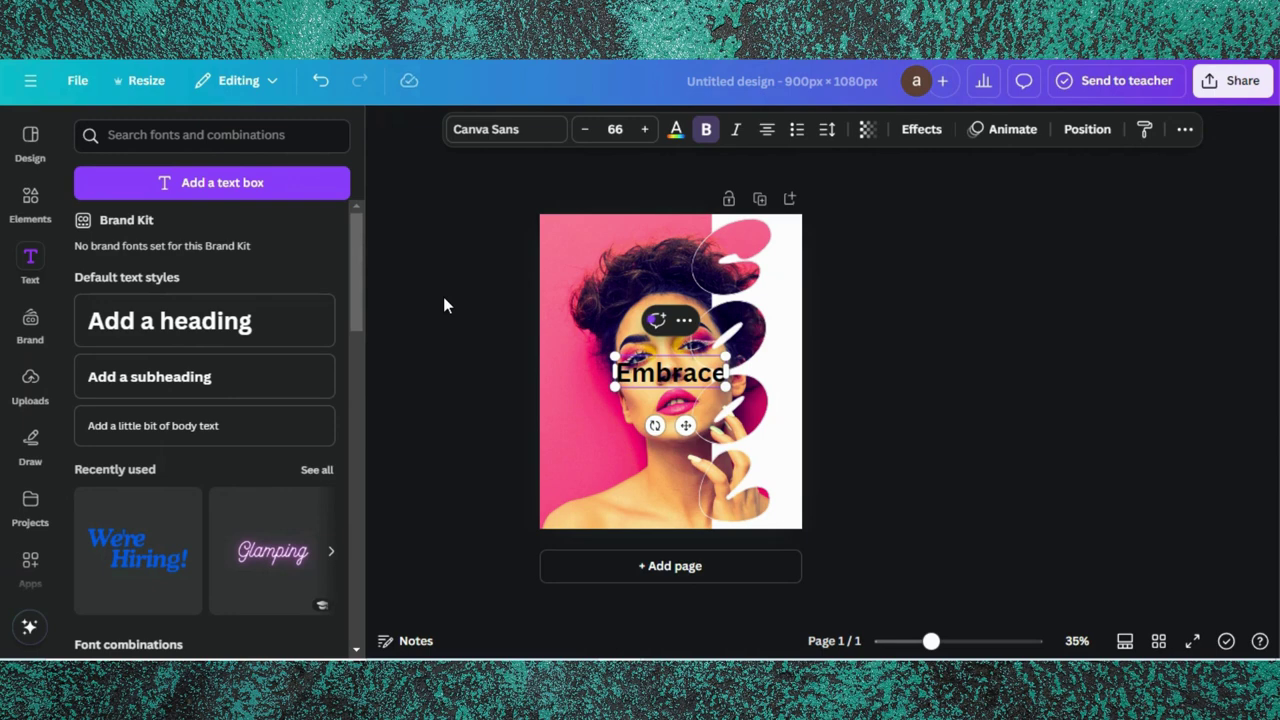
Step: Set the Embrace heading's font to Anton and enlarge it to size 136
left_click(546, 134)
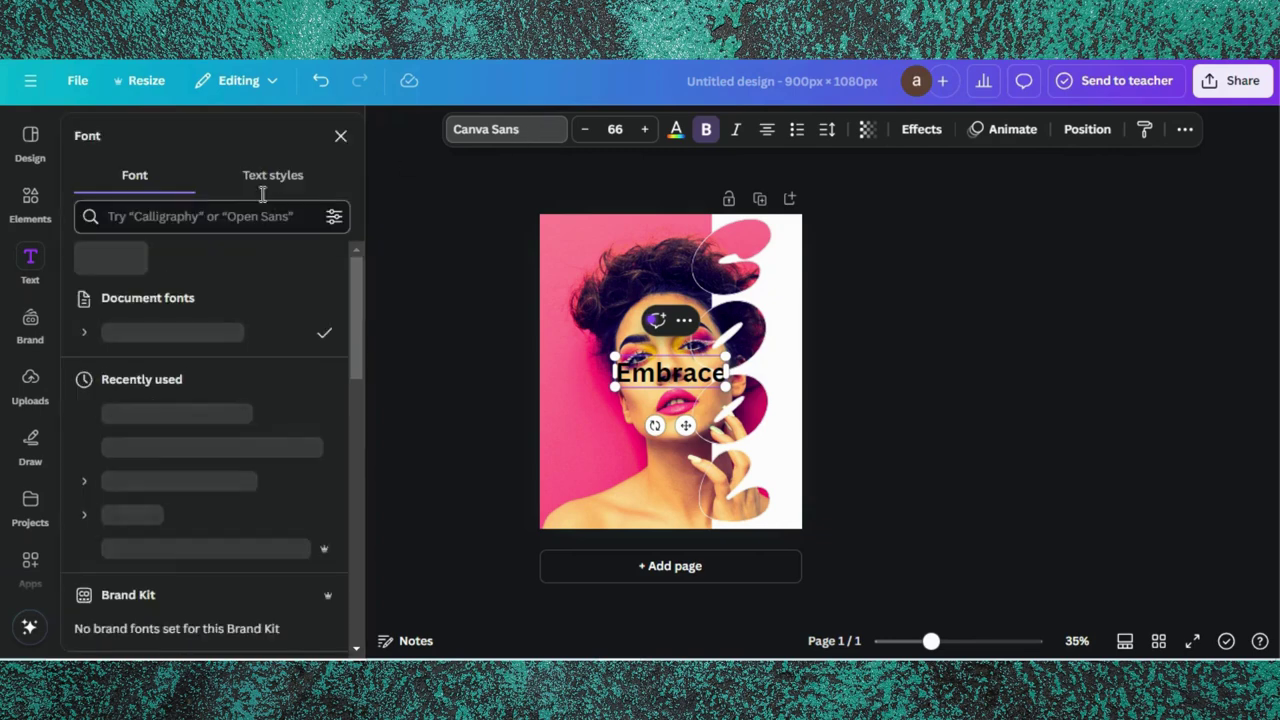
left_click(193, 218)
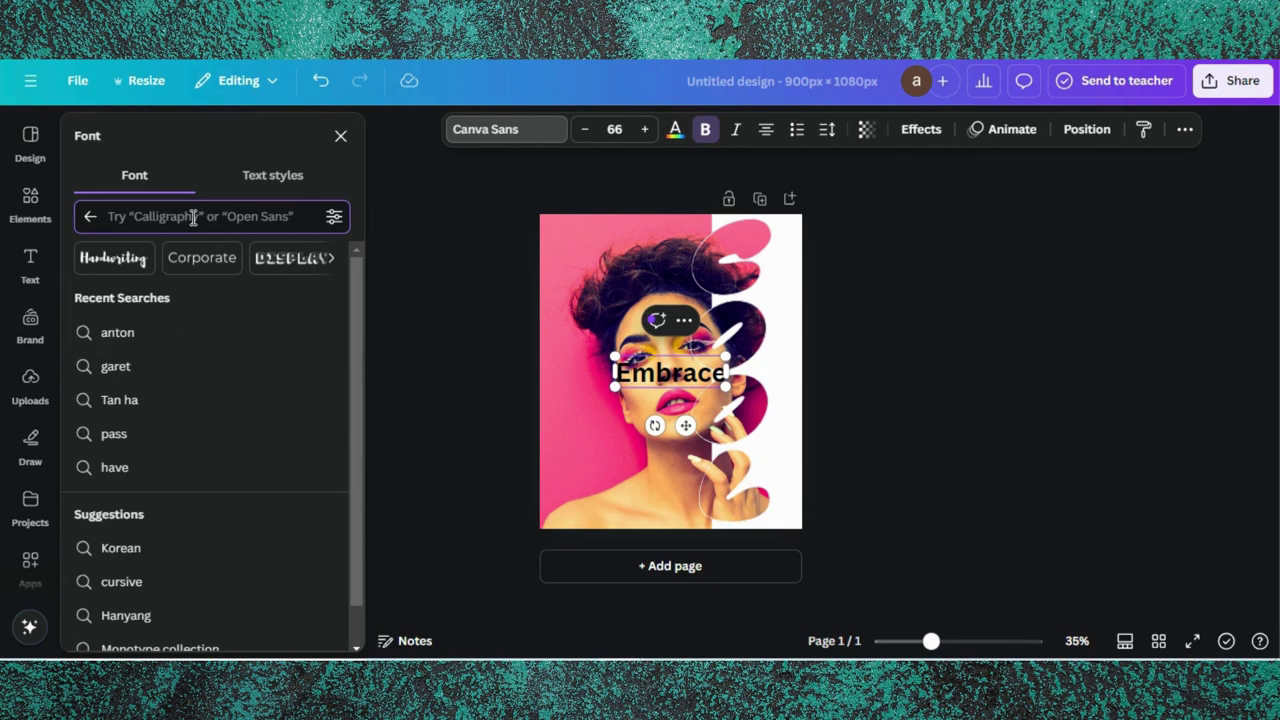
type("anton")
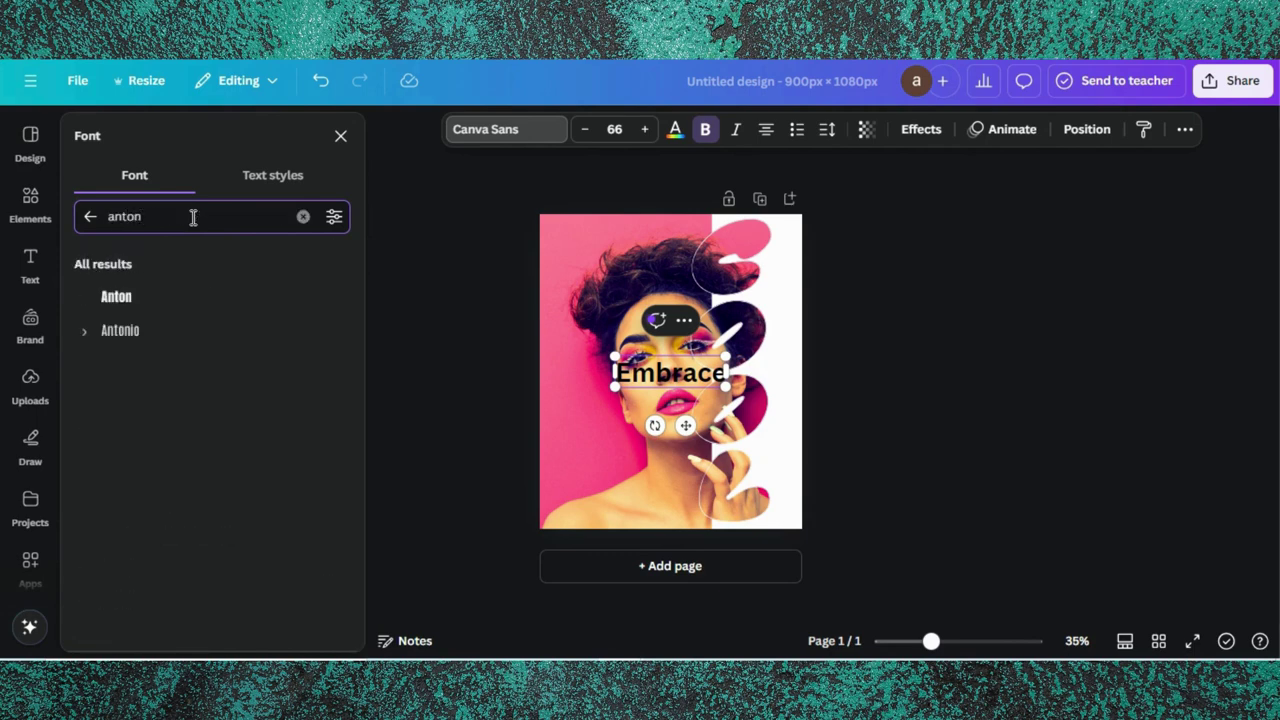
left_click(160, 312)
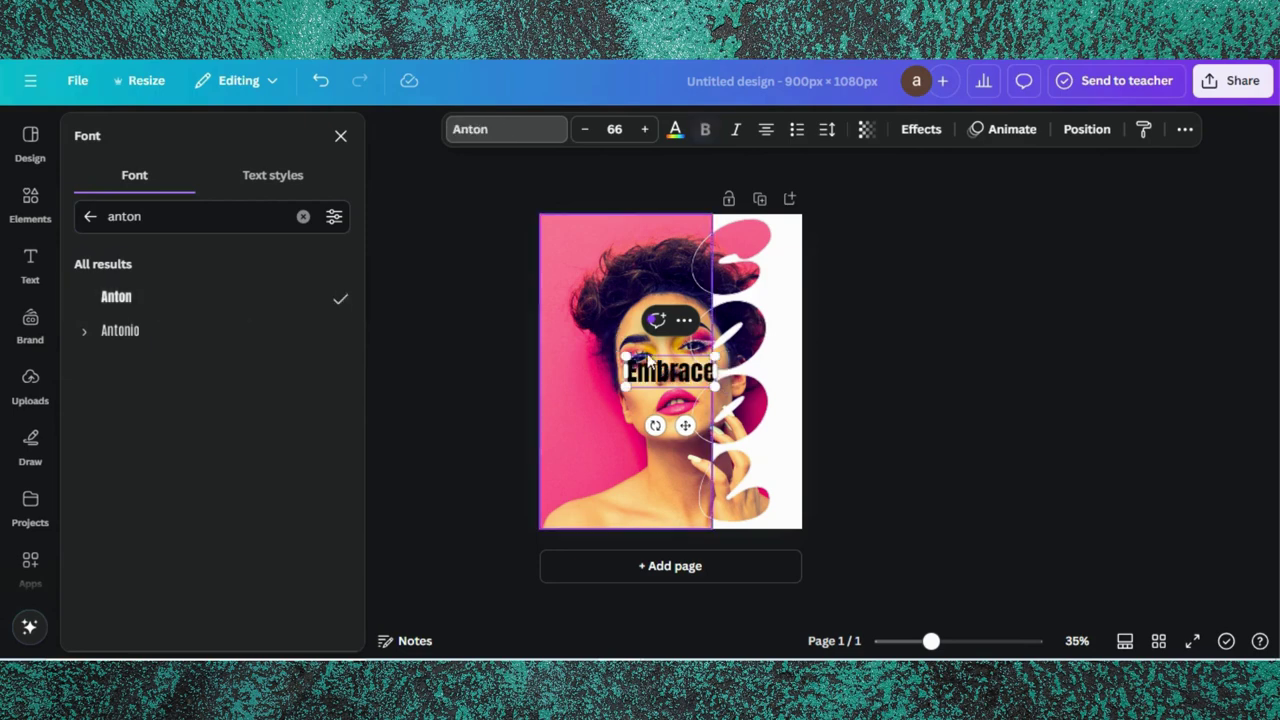
left_click_drag(627, 356, 531, 324)
Step: Color the Embrace heading white (#ffffff) and rotate it to read upward along the portrait's left edge
left_click(676, 130)
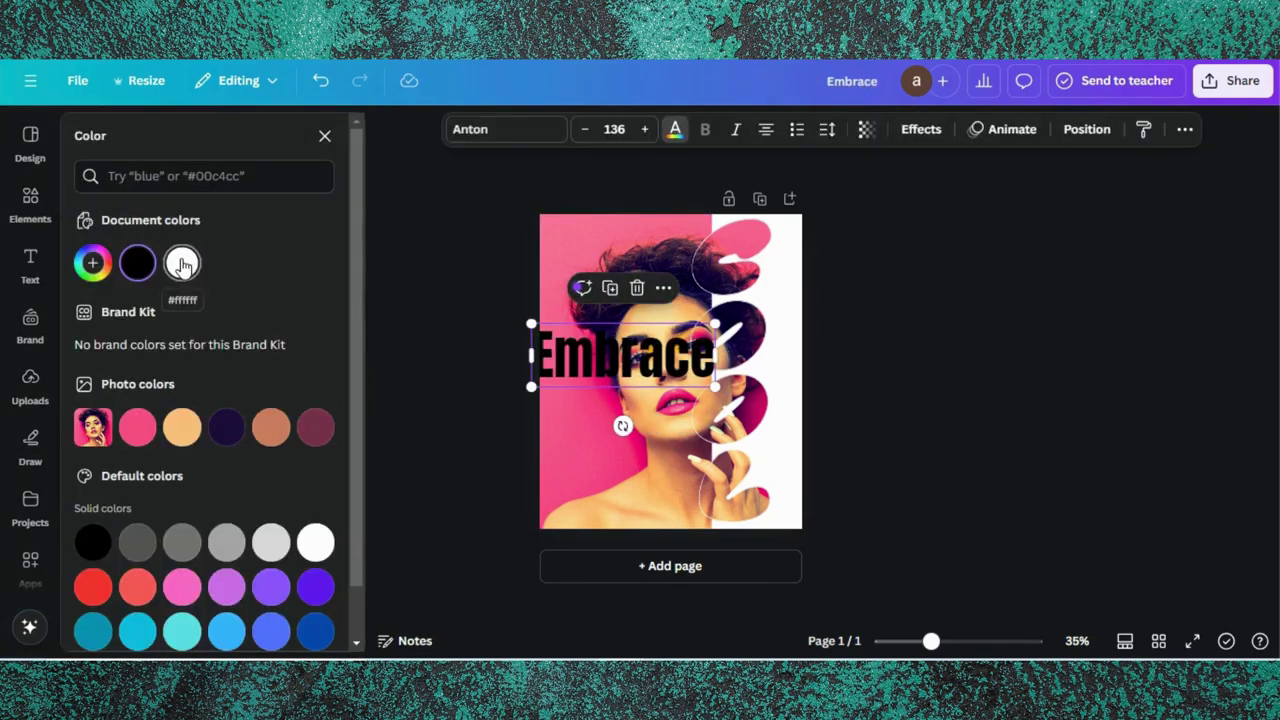
left_click(182, 263)
left_click_drag(623, 424, 582, 400)
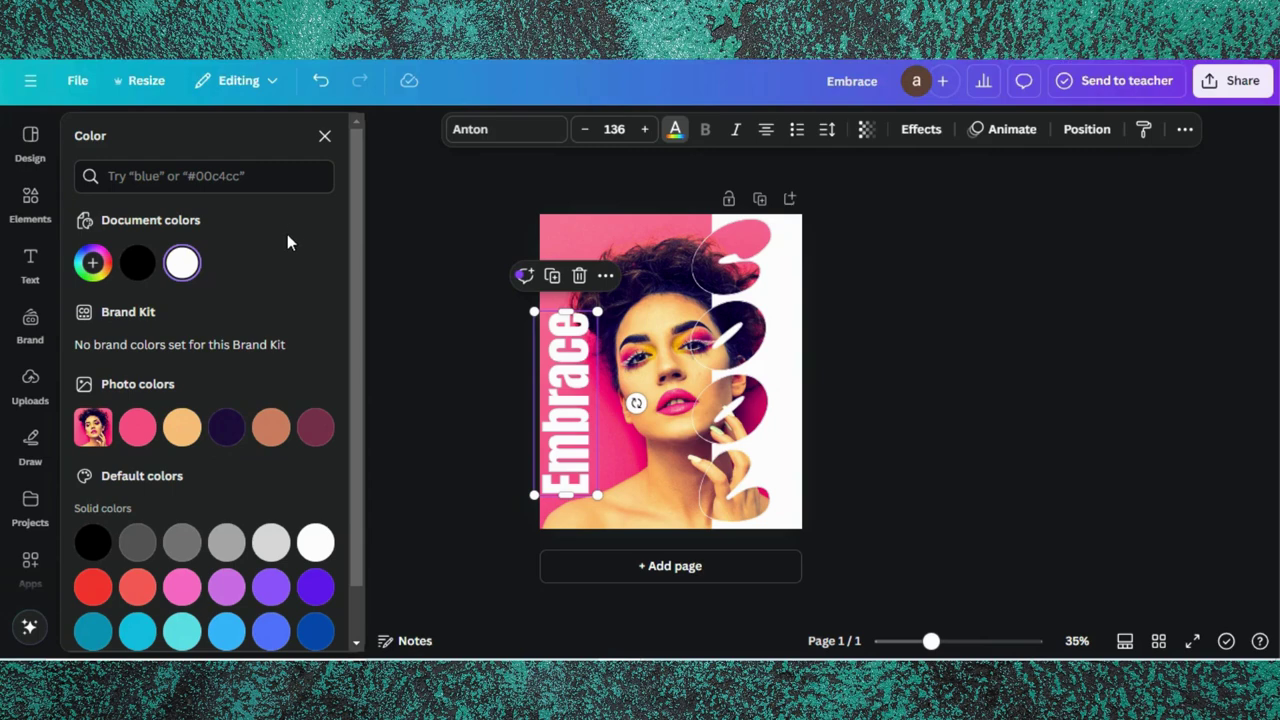
Step: Duplicate the vertical Embrace text over the portrait and change the copy's wording to "elegance in you"
left_click(552, 275)
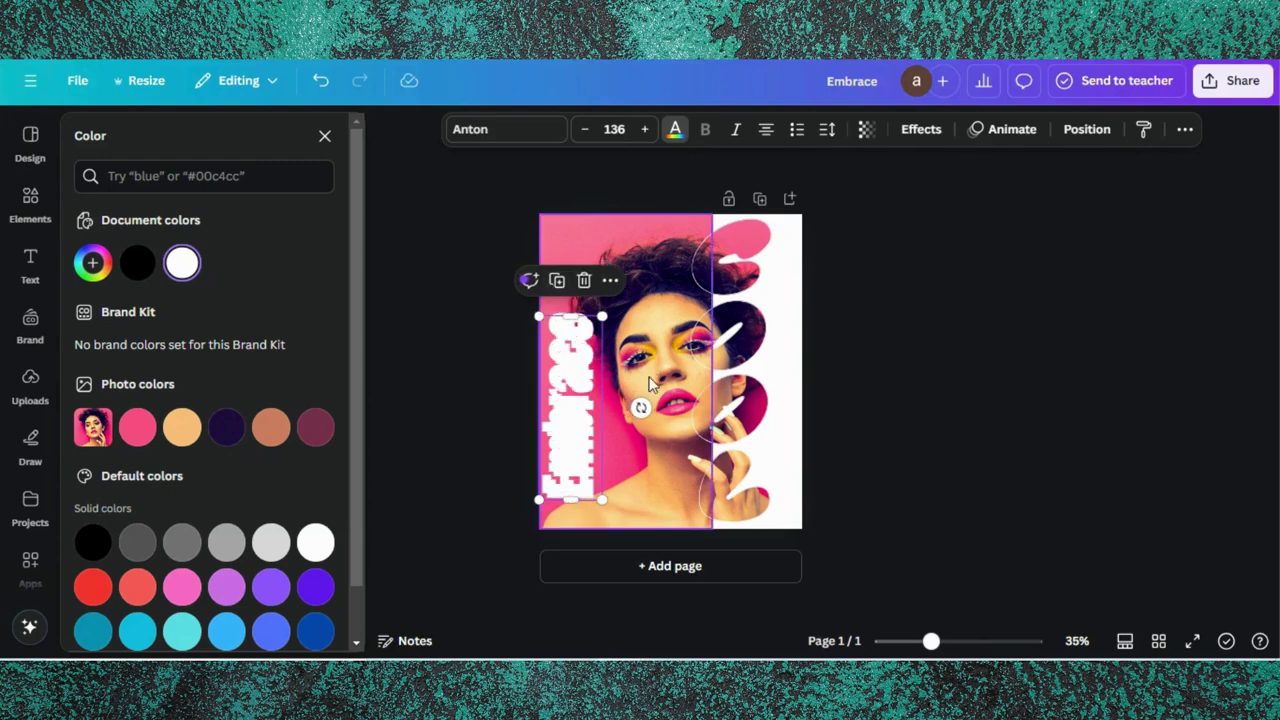
mouse_move(656, 371)
left_mouse_down()
mouse_move(713, 372)
mouse_move(666, 368)
left_mouse_up()
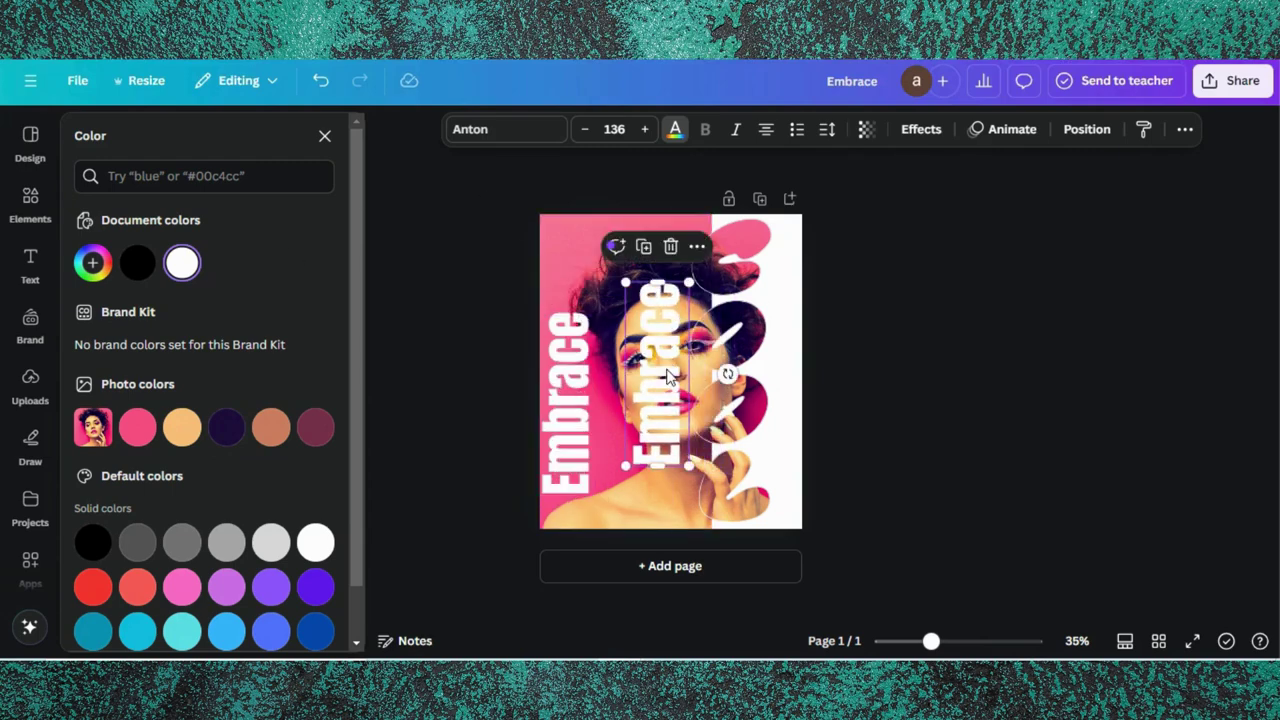
double_click(668, 370)
type("E")
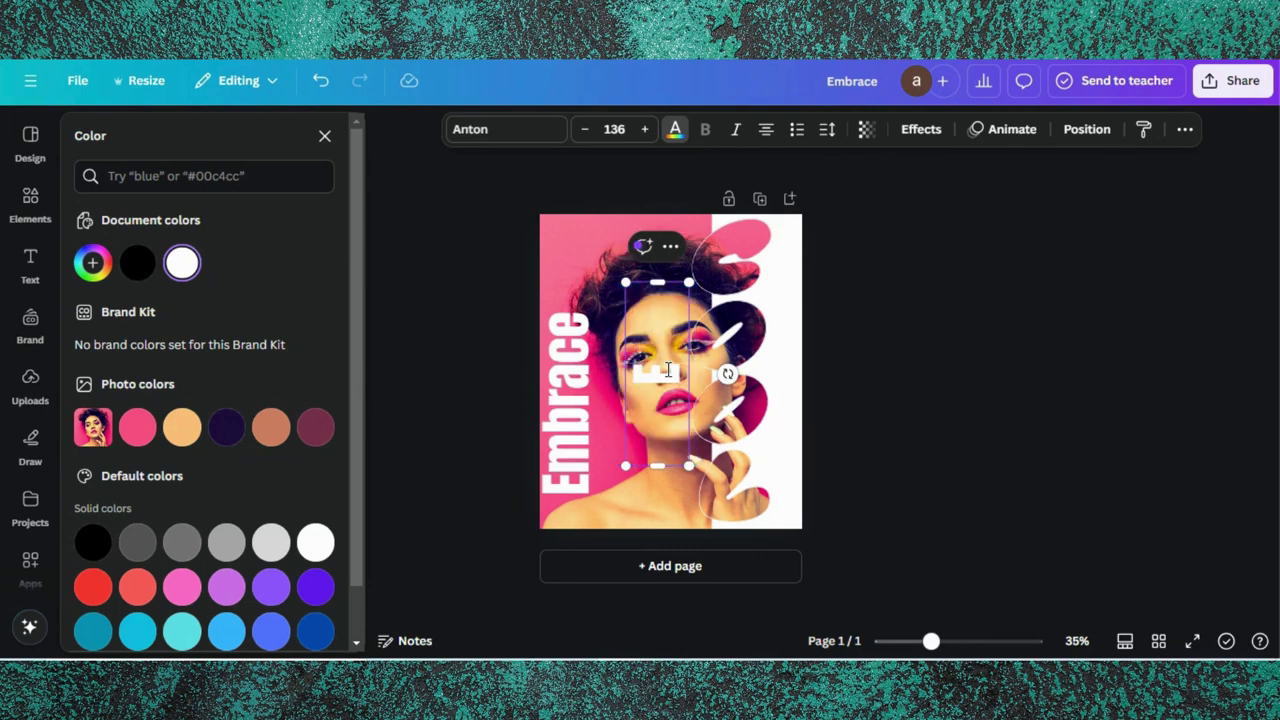
type("leganc")
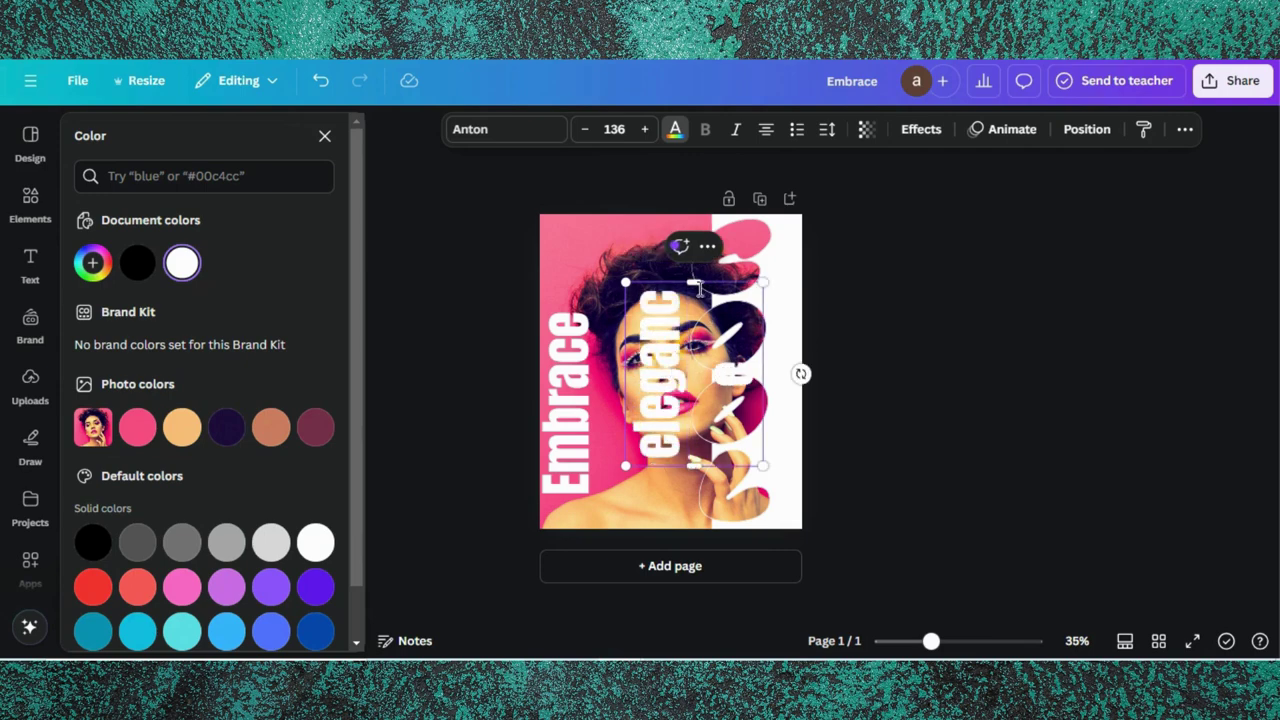
type("e in eve")
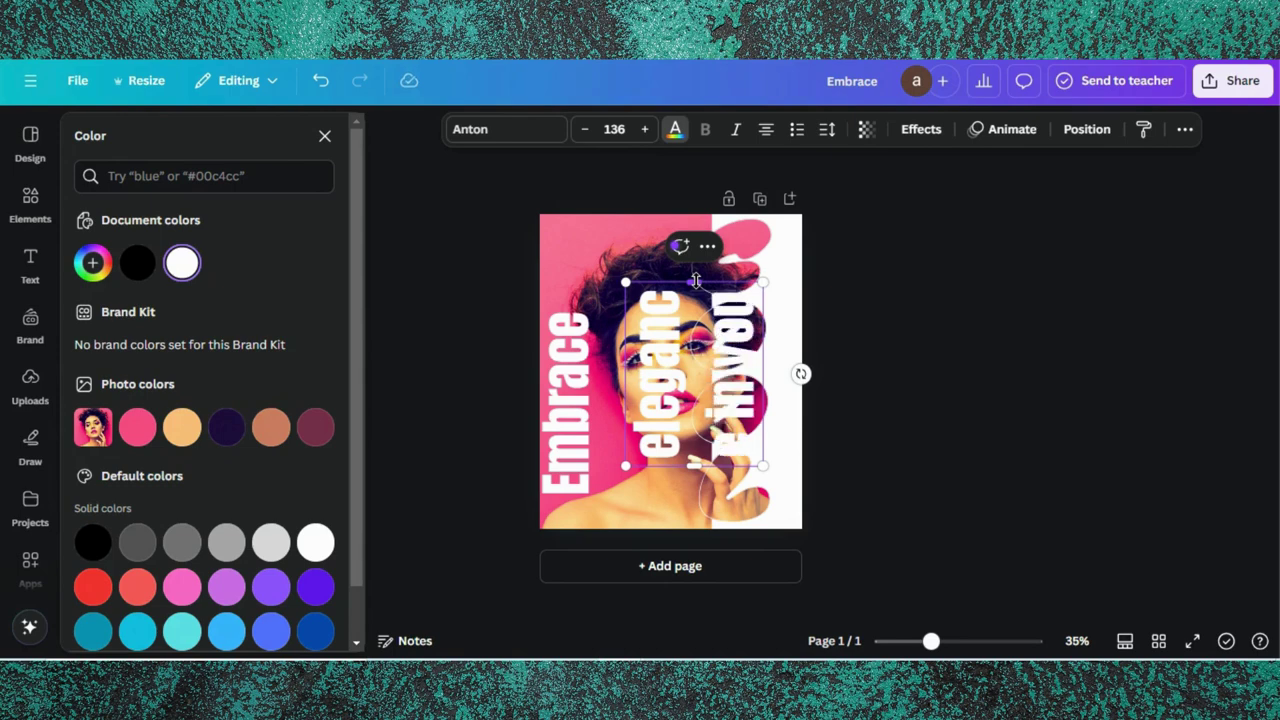
Step: Fit "elegance in you" on a single line at about size 98.9 and place it directly beside the Embrace text
left_click_drag(695, 281, 693, 205)
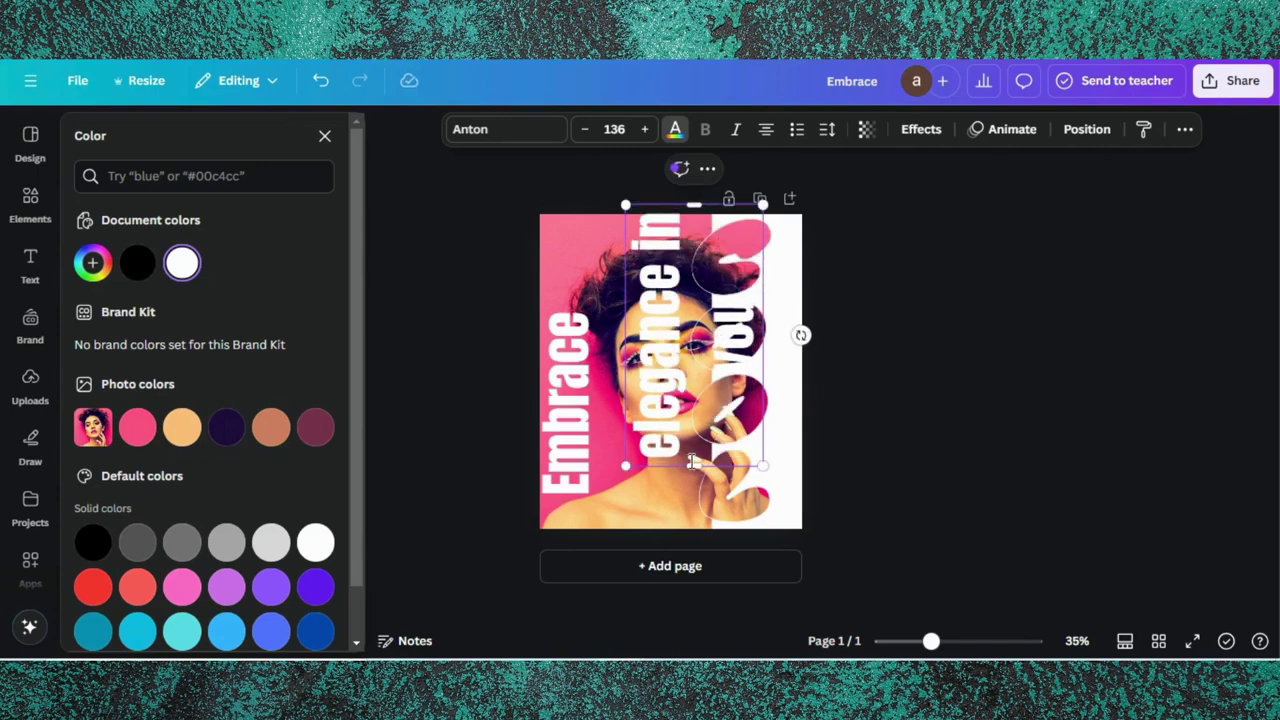
left_click_drag(689, 466, 663, 438)
left_click_drag(709, 311, 665, 354)
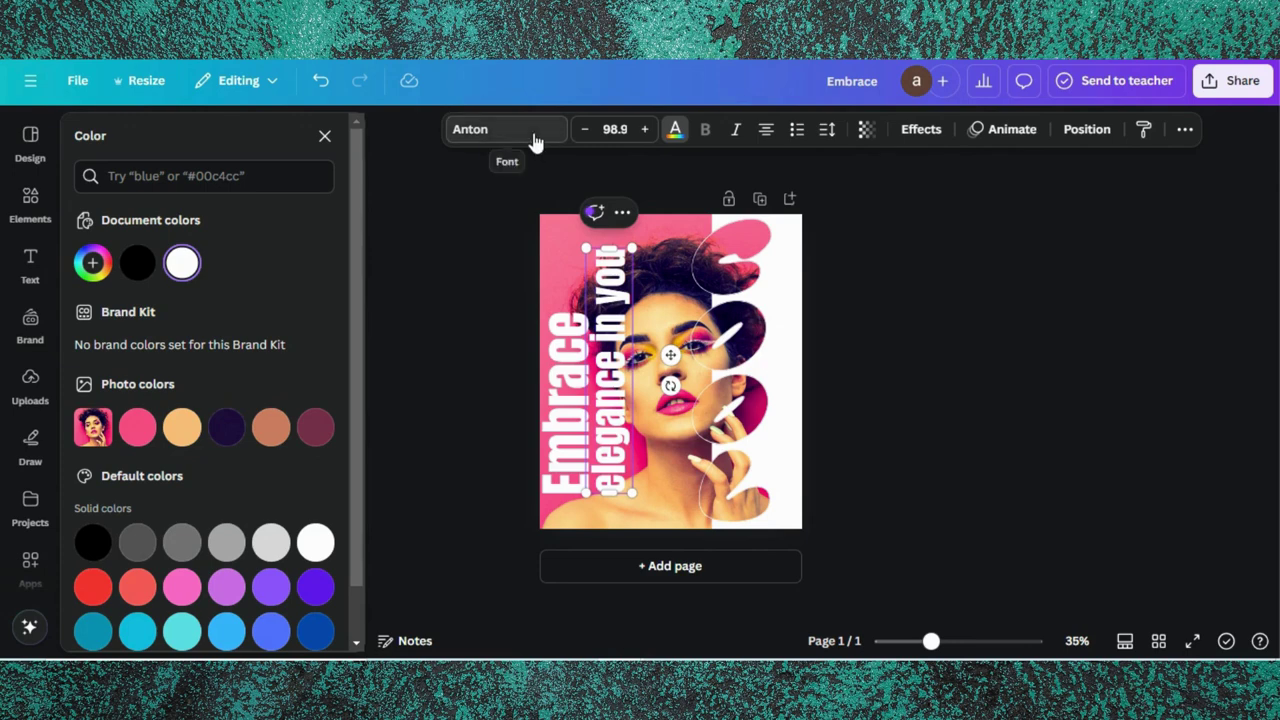
Step: Change the font of "elegance in you" to Feeling Passionate
left_click(505, 129)
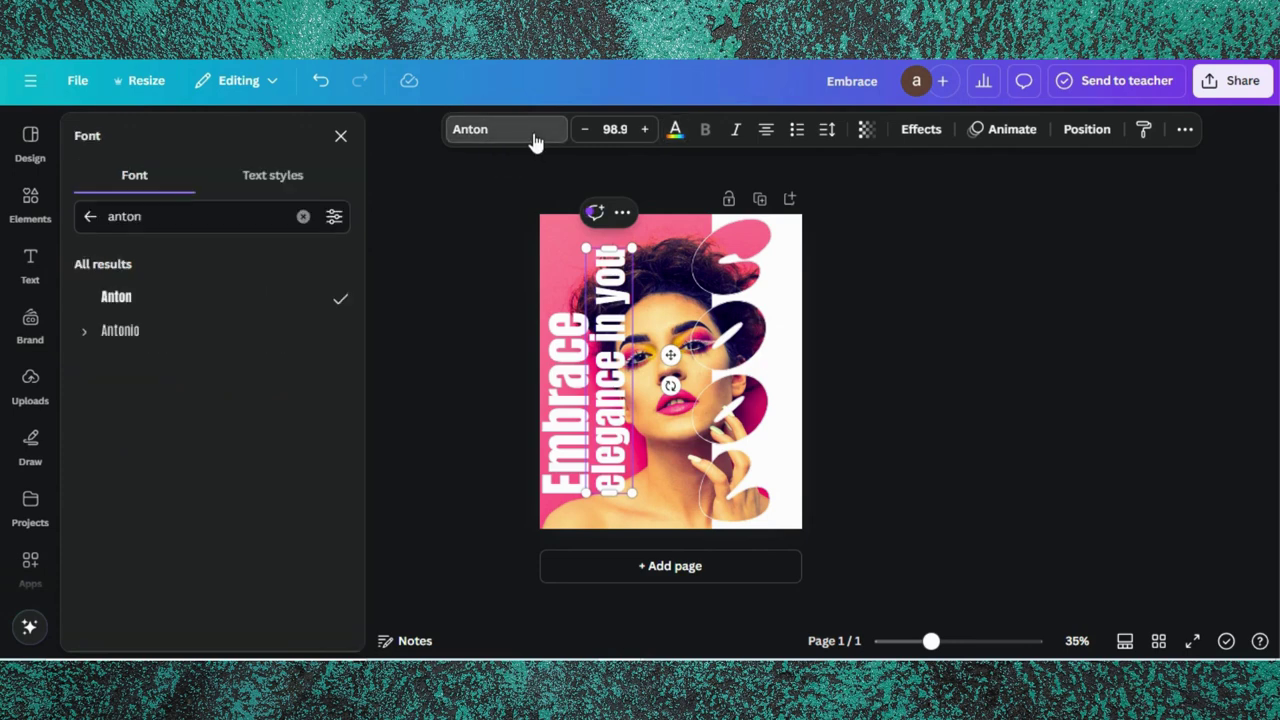
left_click(303, 216)
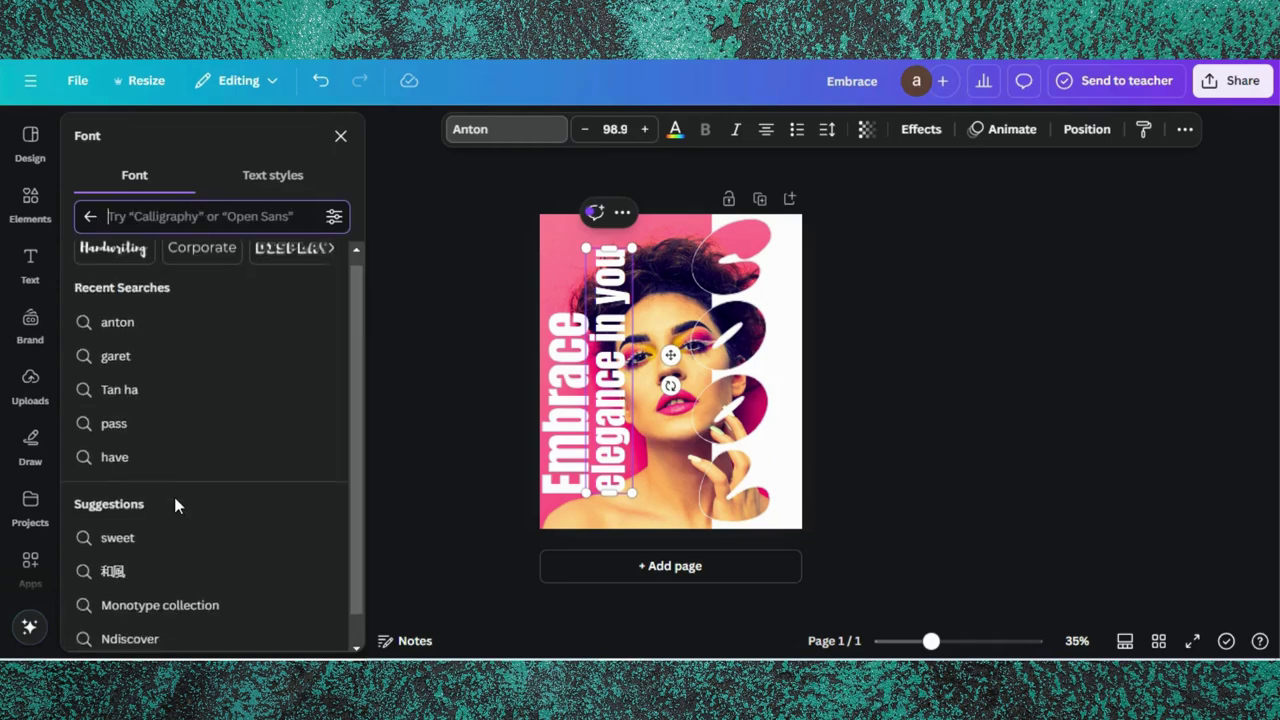
scroll(174, 503, "down", 1)
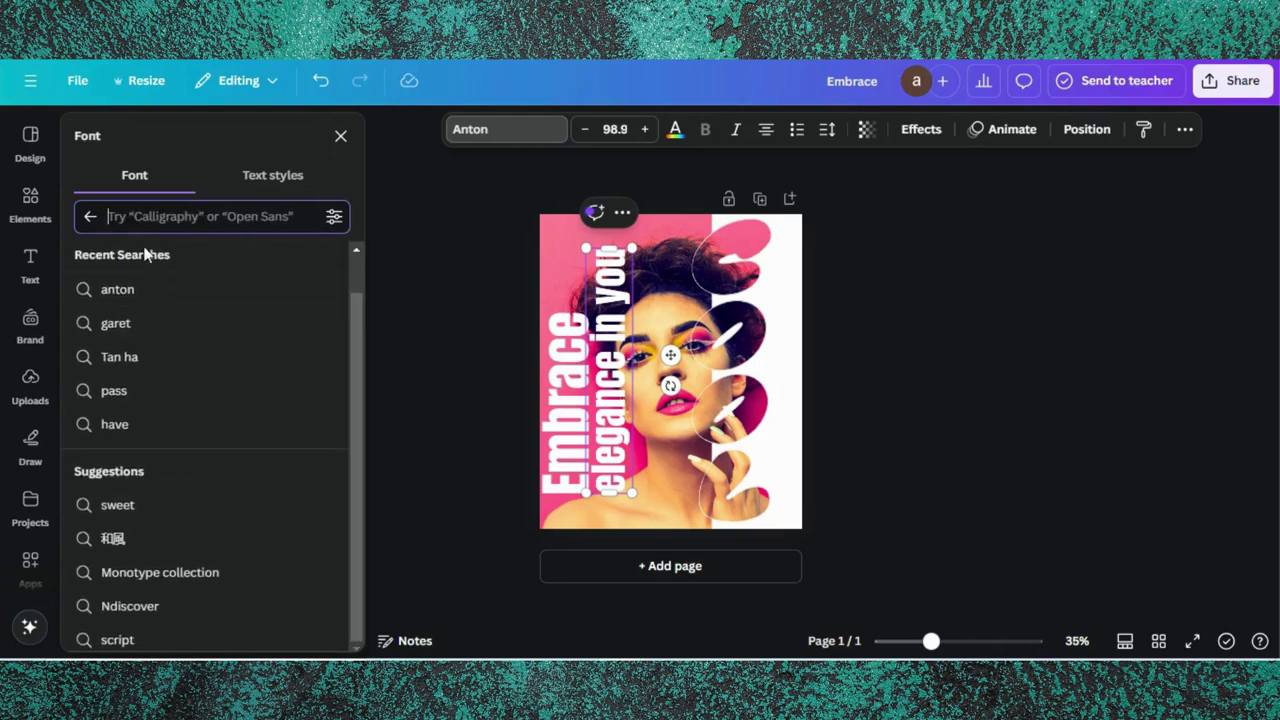
left_click(89, 216)
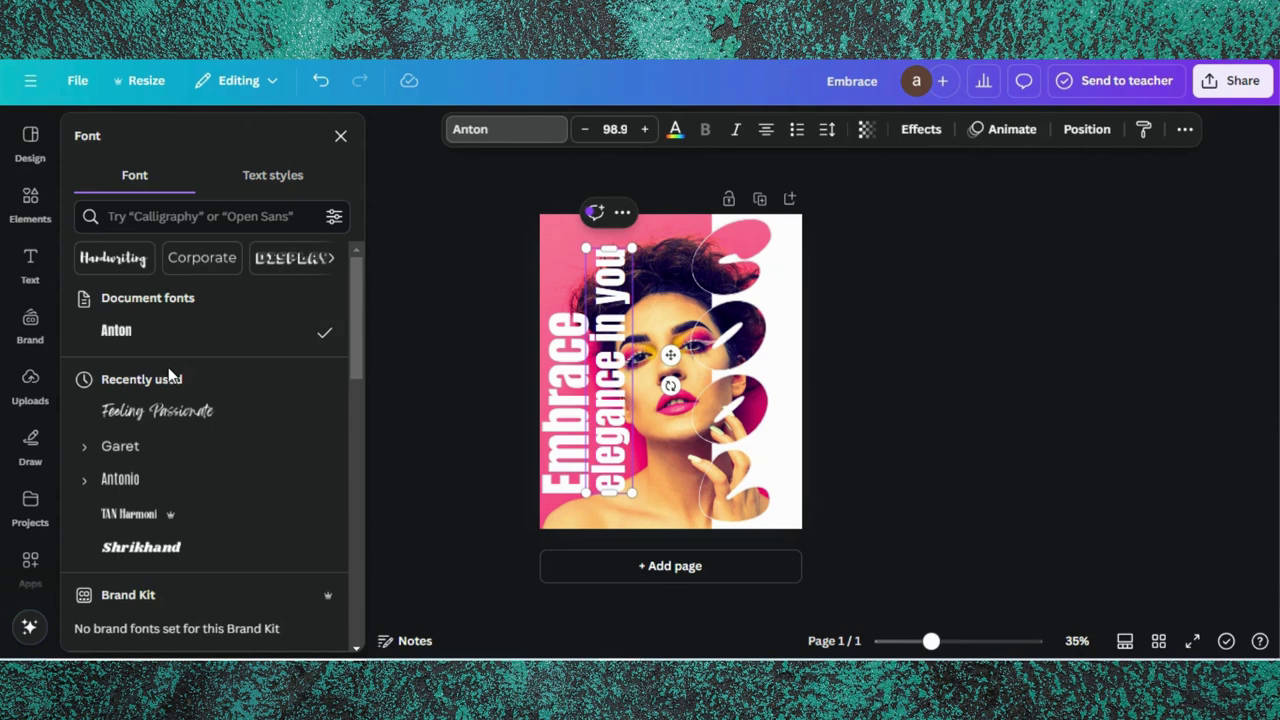
left_click(170, 412)
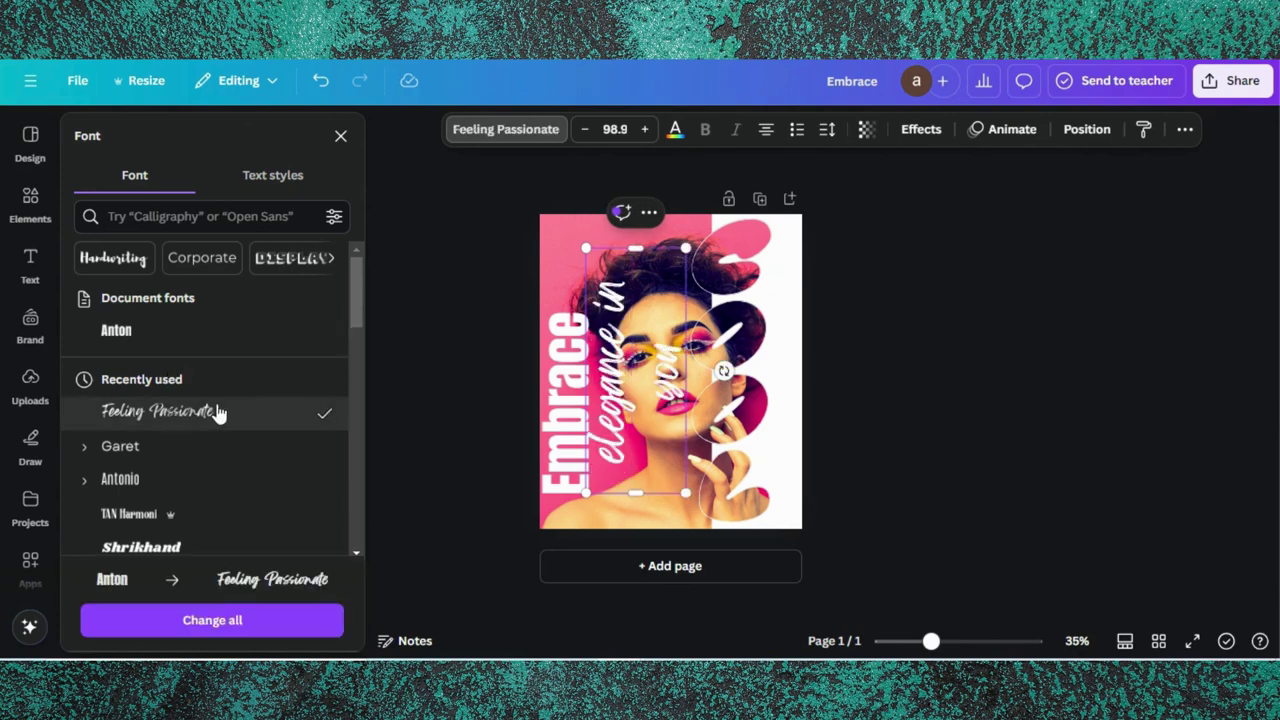
Step: Lengthen the "elegance in you" text box so the phrase fits on one line beside Embrace, and recolor the phrase coral
left_click_drag(640, 246, 648, 173)
left_click_drag(668, 325, 668, 355)
left_click(30, 262)
Step: Search the elements for "dotted lines" graphics and add the strip made of rows of black dots to the page
left_click(31, 198)
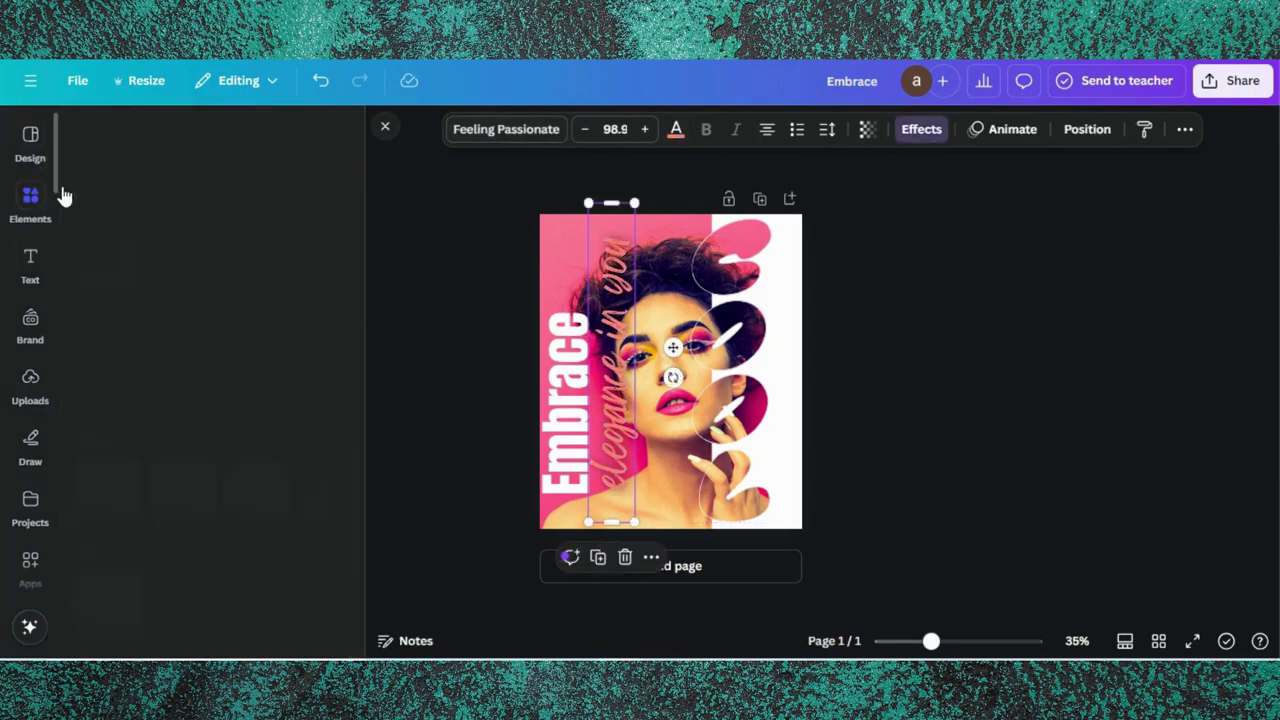
left_click(138, 136)
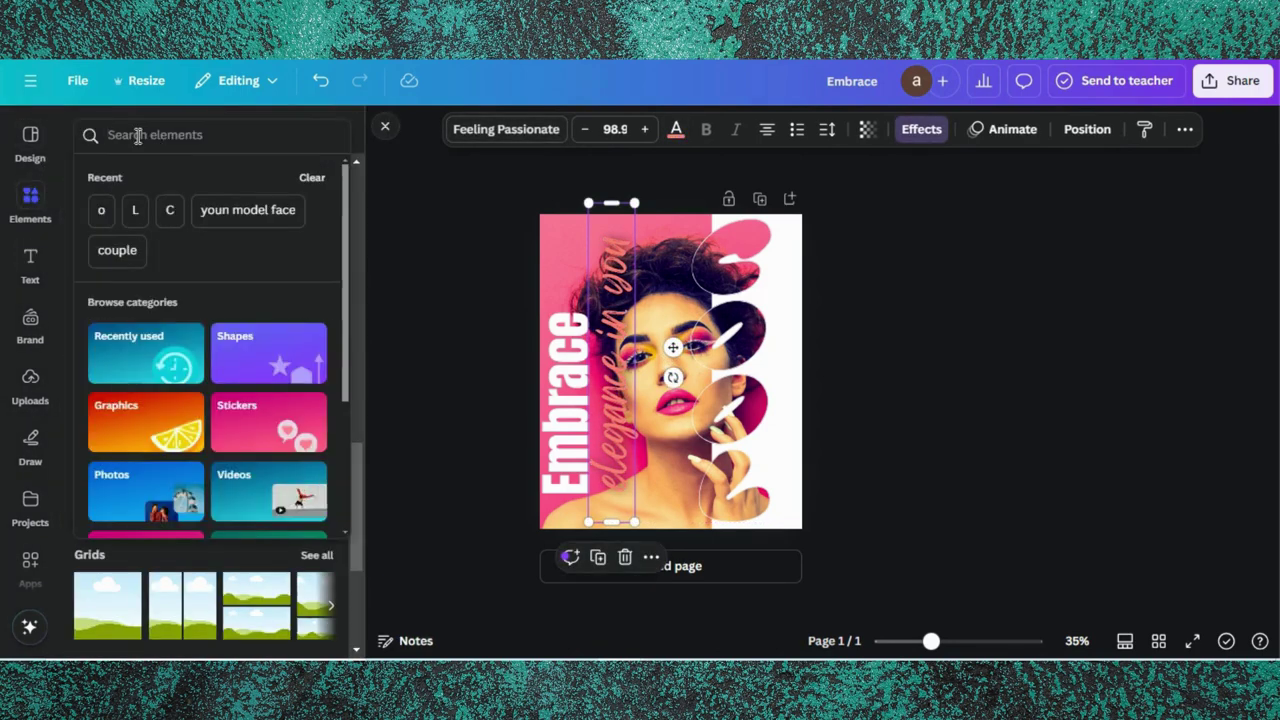
type("do")
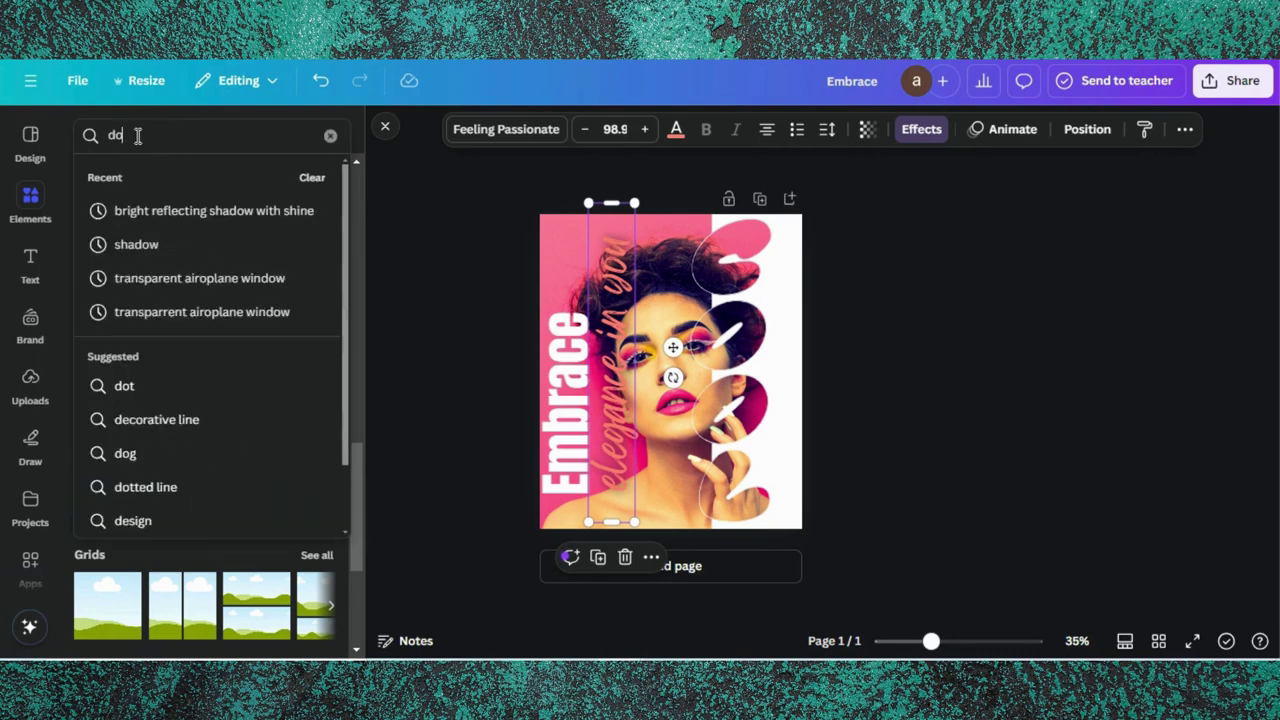
type("tted")
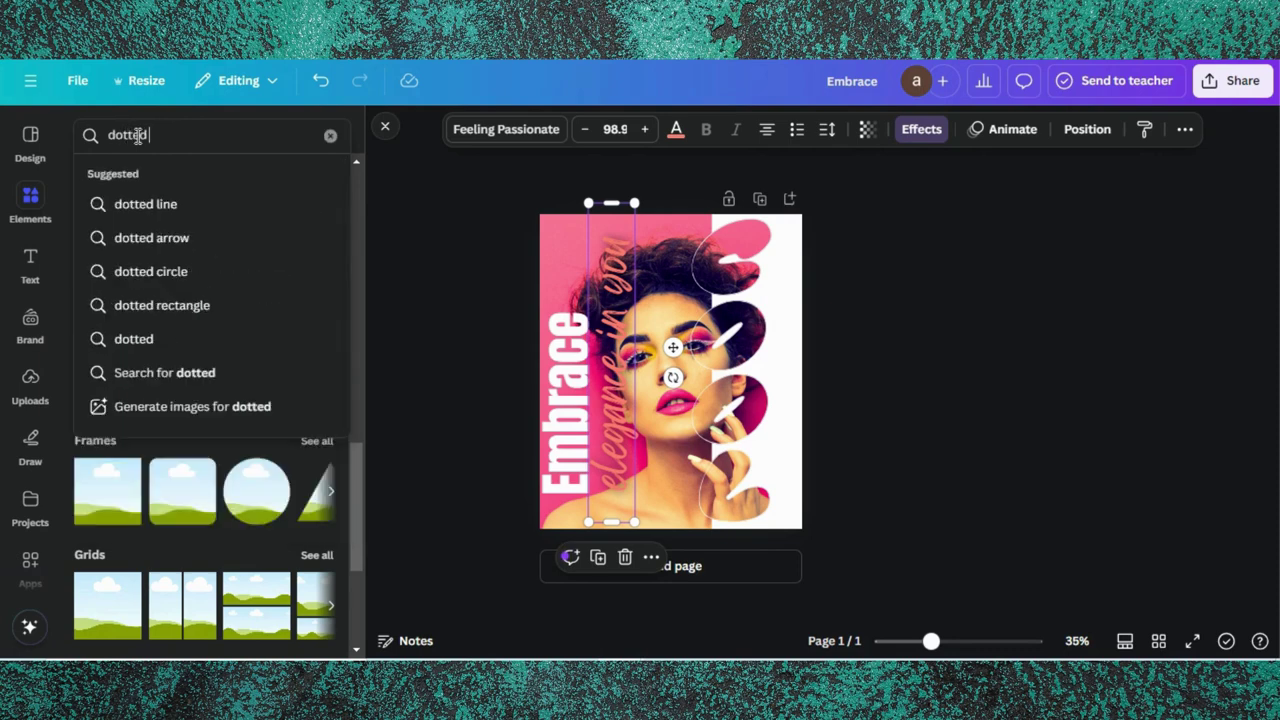
type(" lines")
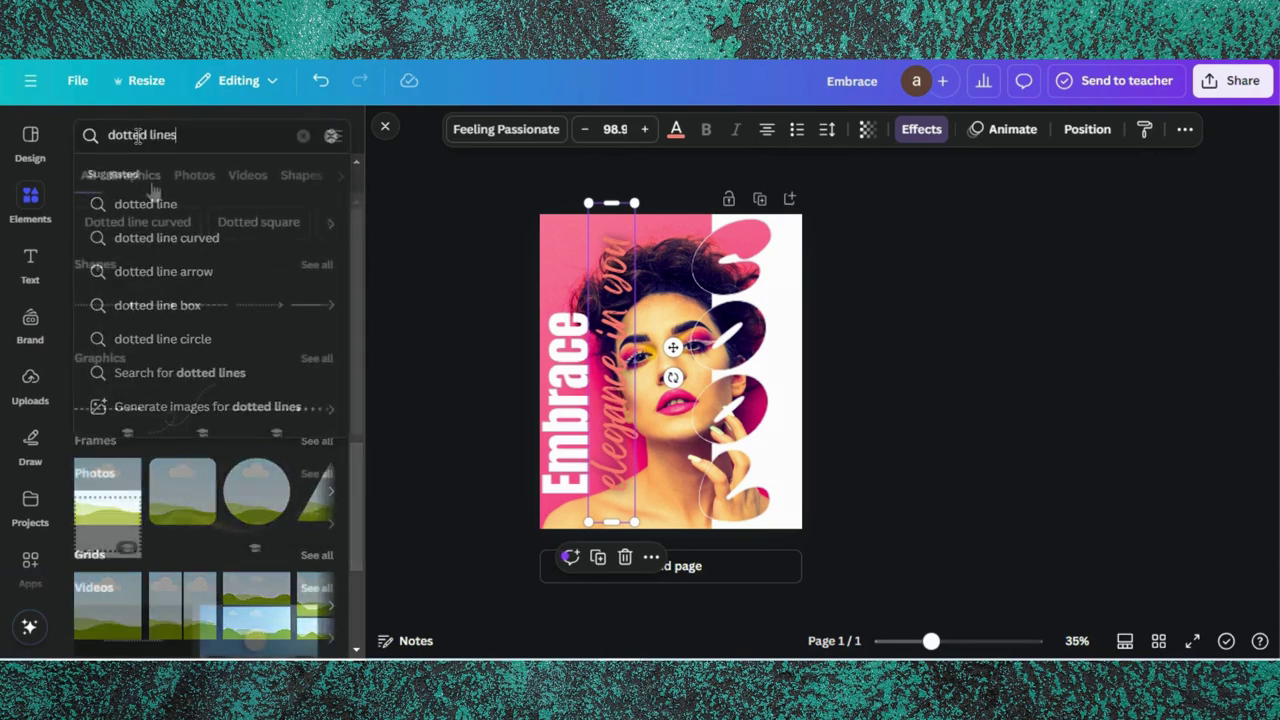
left_click(157, 205)
scroll(178, 386, "down", 3)
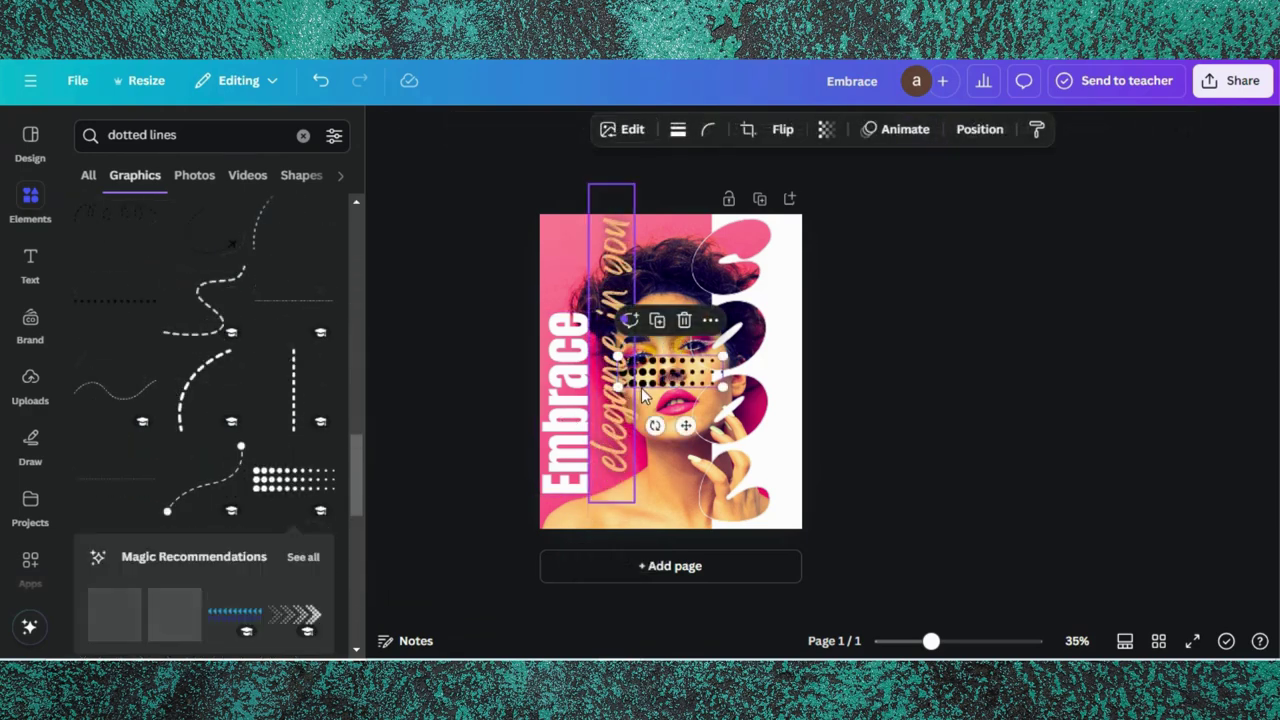
Step: Rotate the dot strip to vertical and place it just above the Embrace text, recolored gold to match the script phrase
left_click_drag(656, 426, 726, 414)
left_click_drag(677, 379, 615, 268)
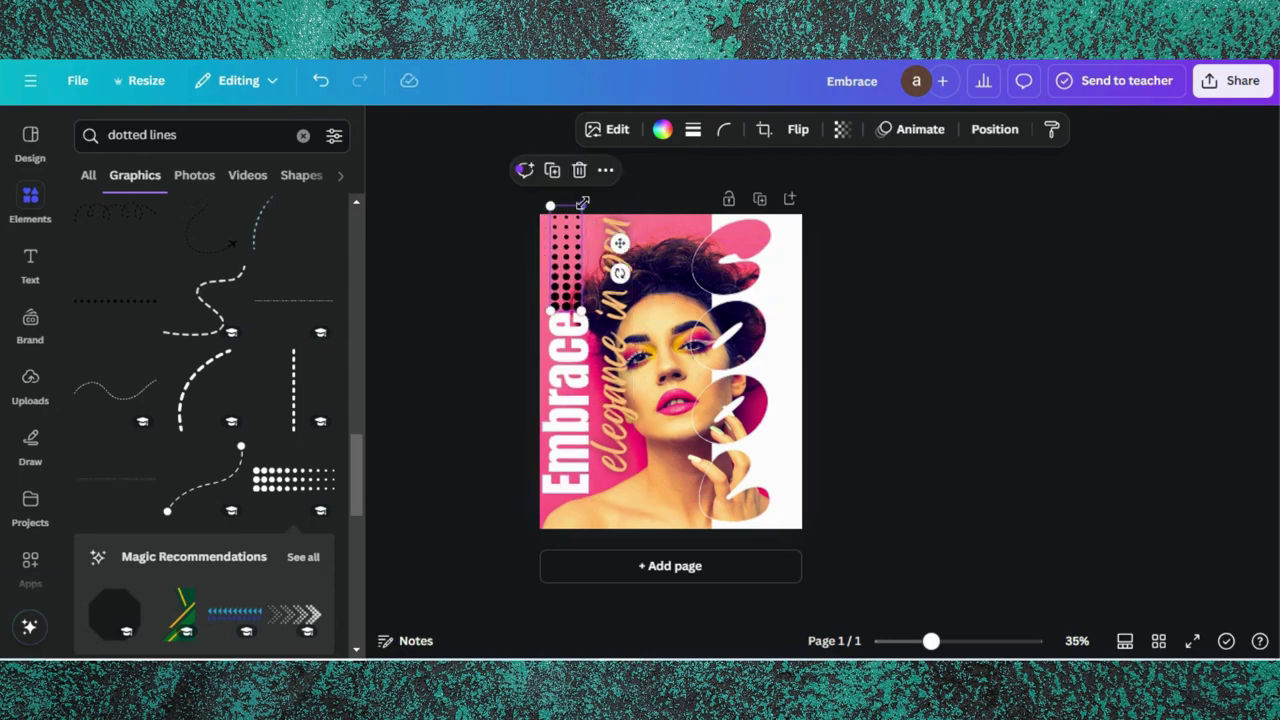
left_click(303, 135)
left_click(29, 262)
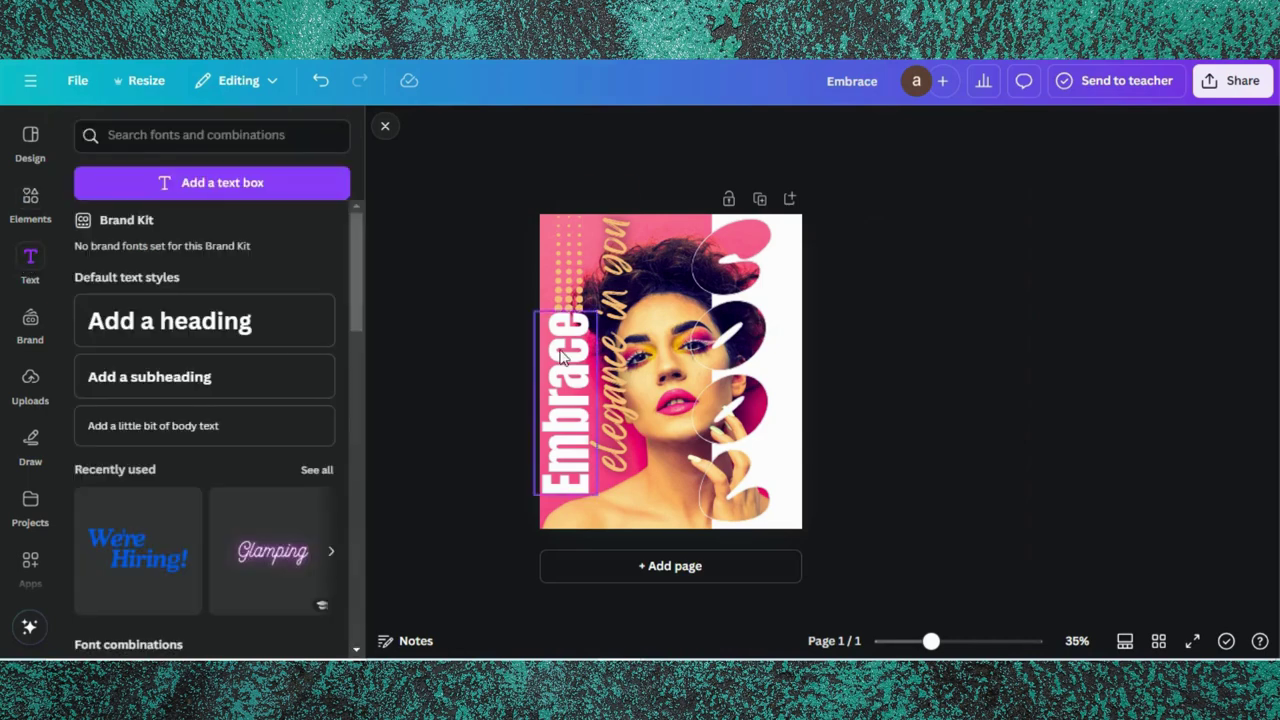
Step: Add a white "Fashion" heading in the Signature font and place it at the poster's bottom edge, beside the lowest letter frame
left_click(246, 320)
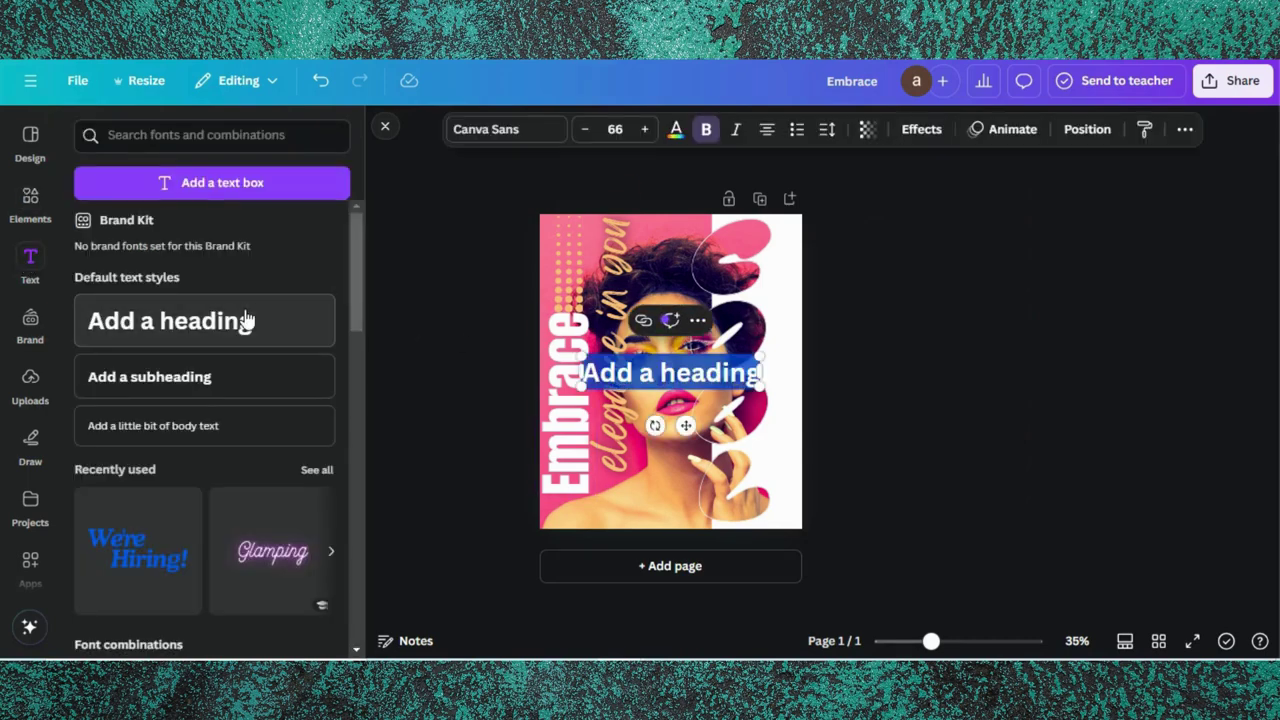
type("Fashion")
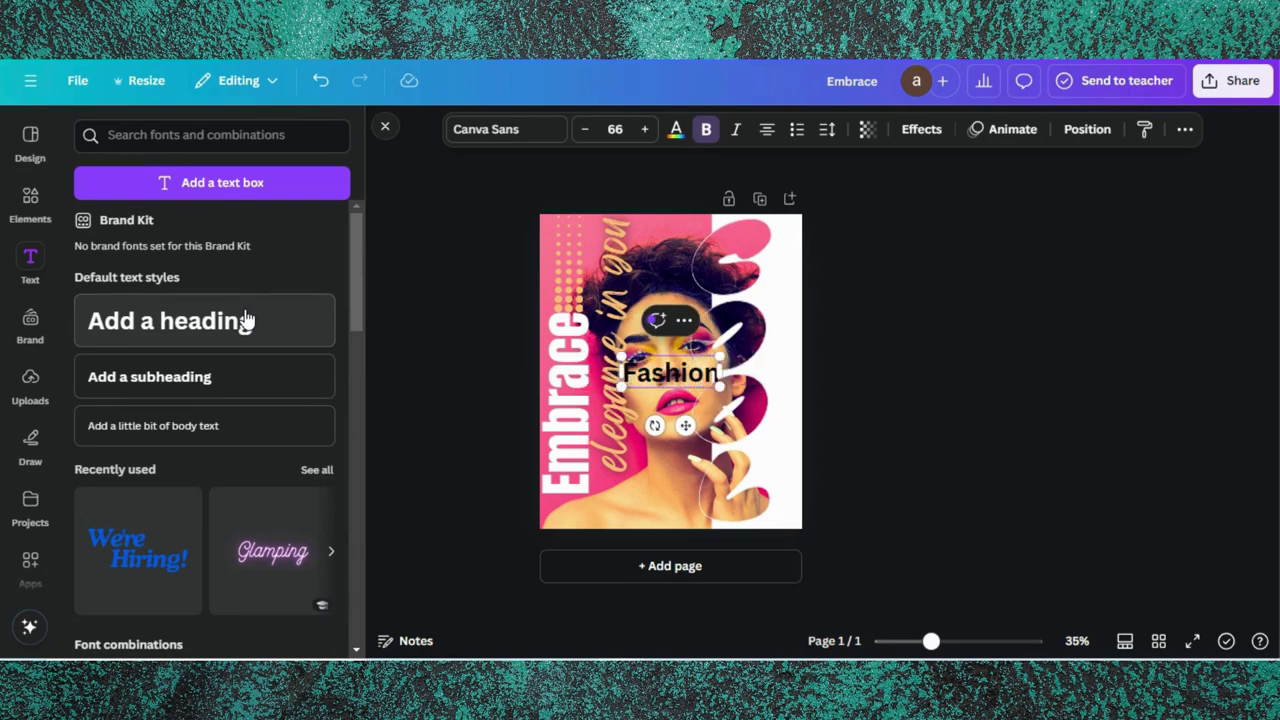
left_click(556, 136)
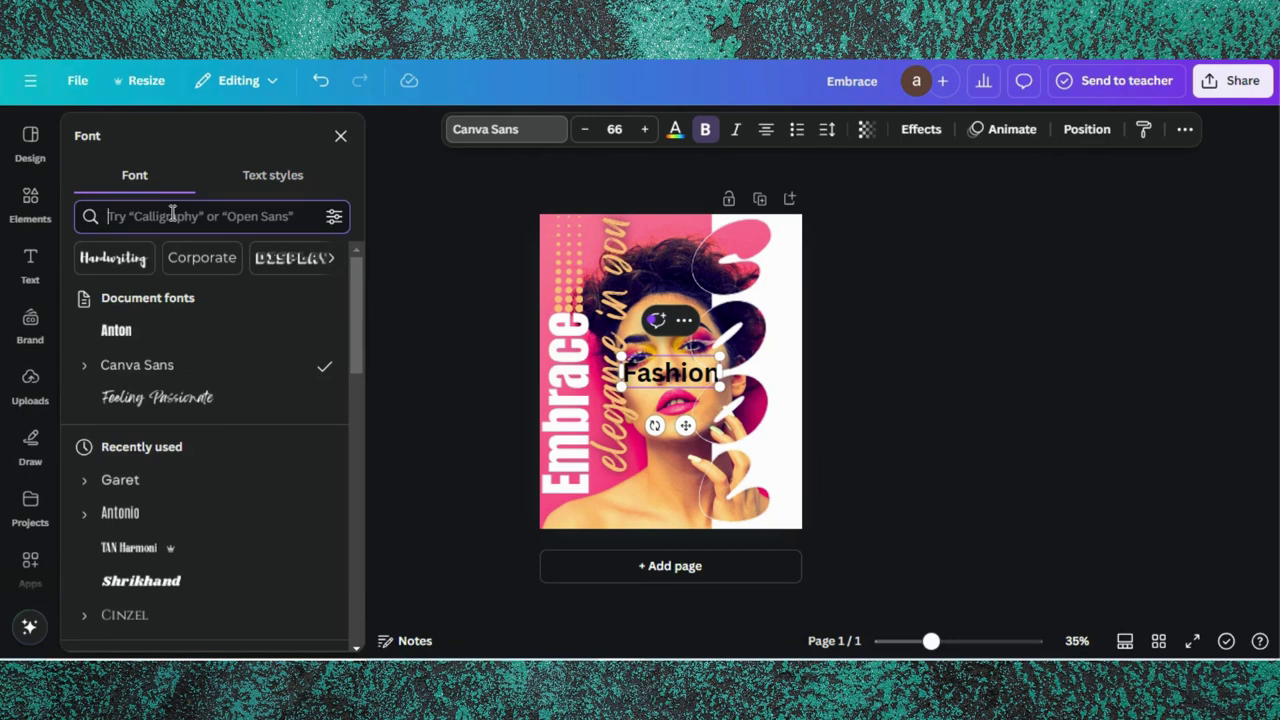
left_click(172, 215)
type("sign")
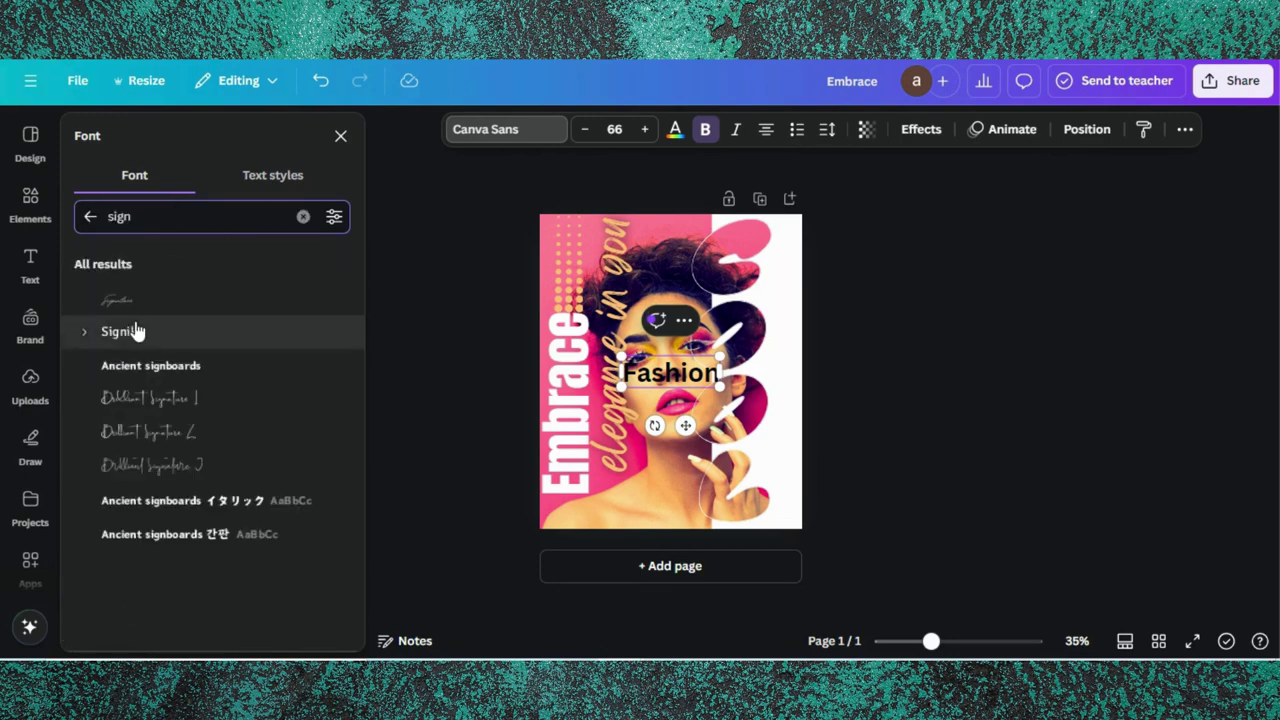
left_click(146, 303)
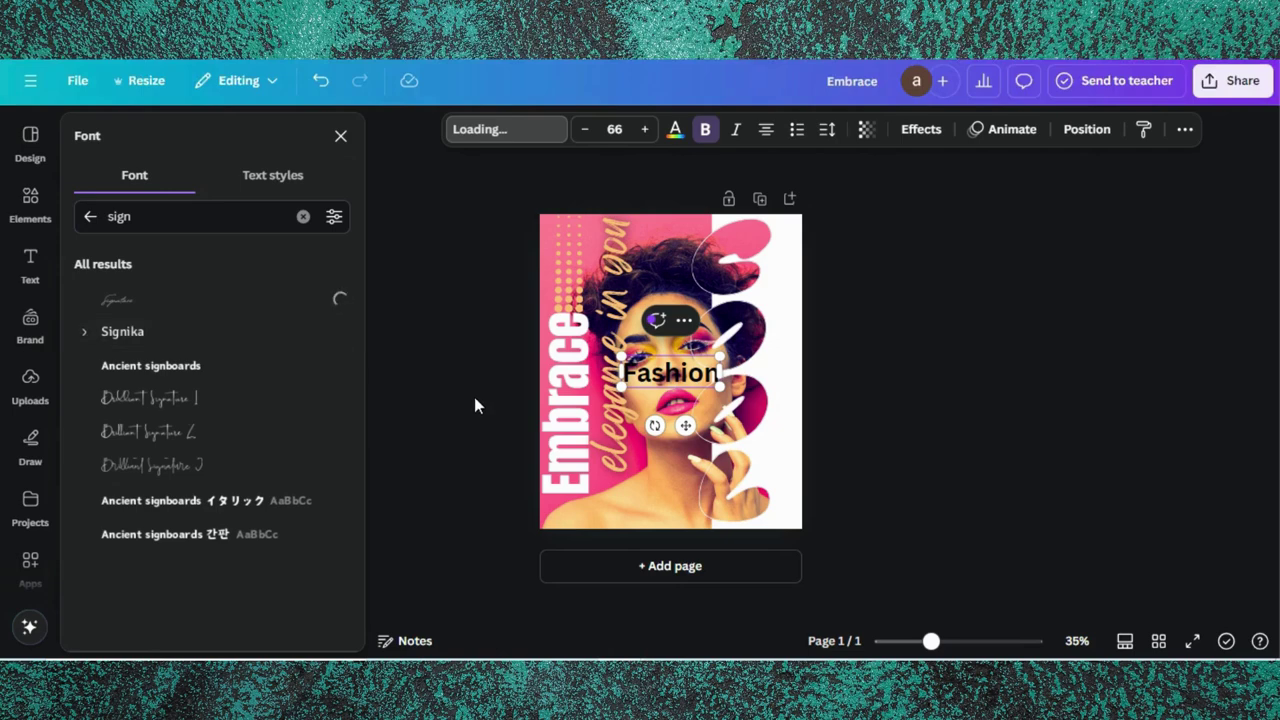
left_click_drag(643, 388, 623, 520)
left_click(995, 168)
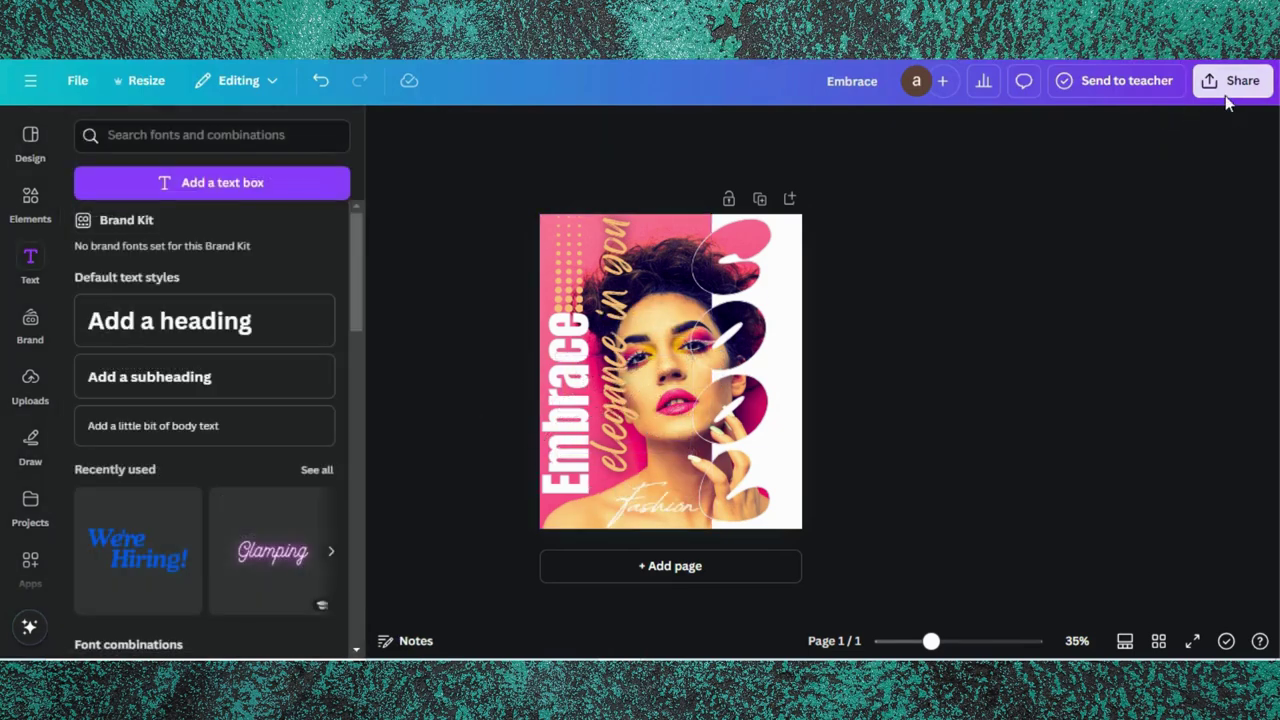
Step: Download the finished poster as a PNG at size 1 (900 × 1,080 px)
left_click(1227, 104)
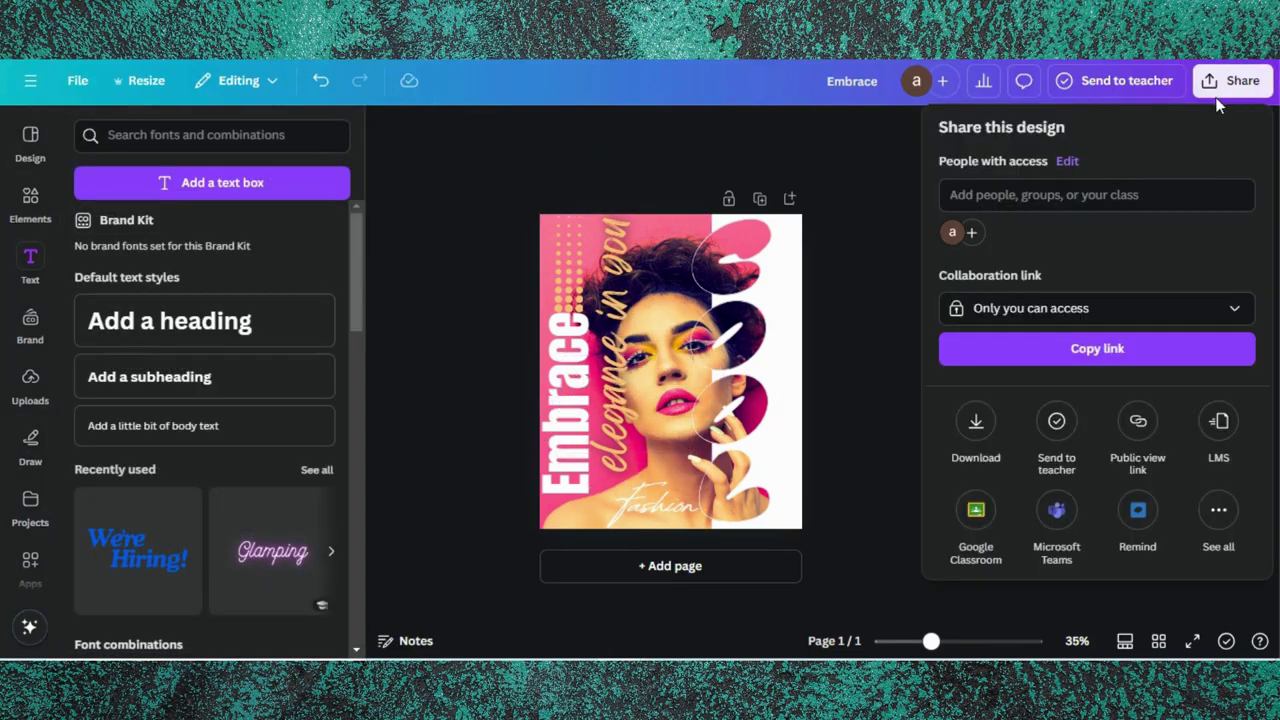
left_click(976, 421)
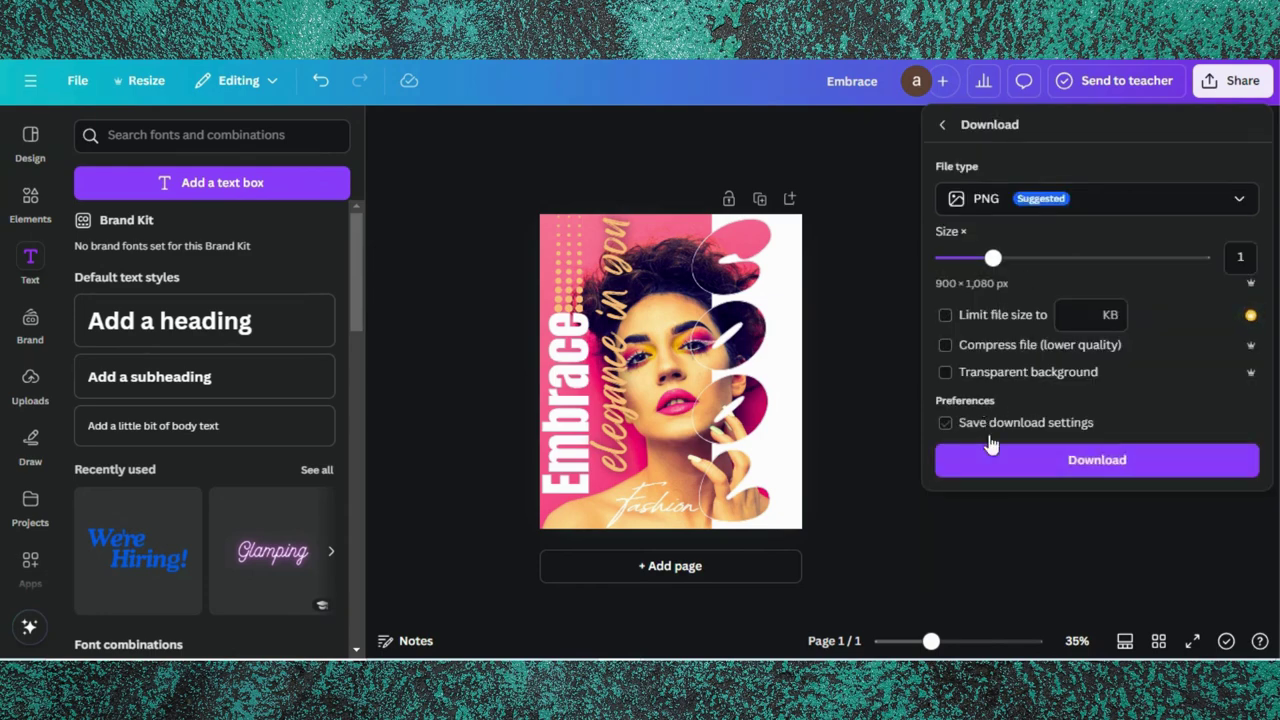
left_click(1011, 460)
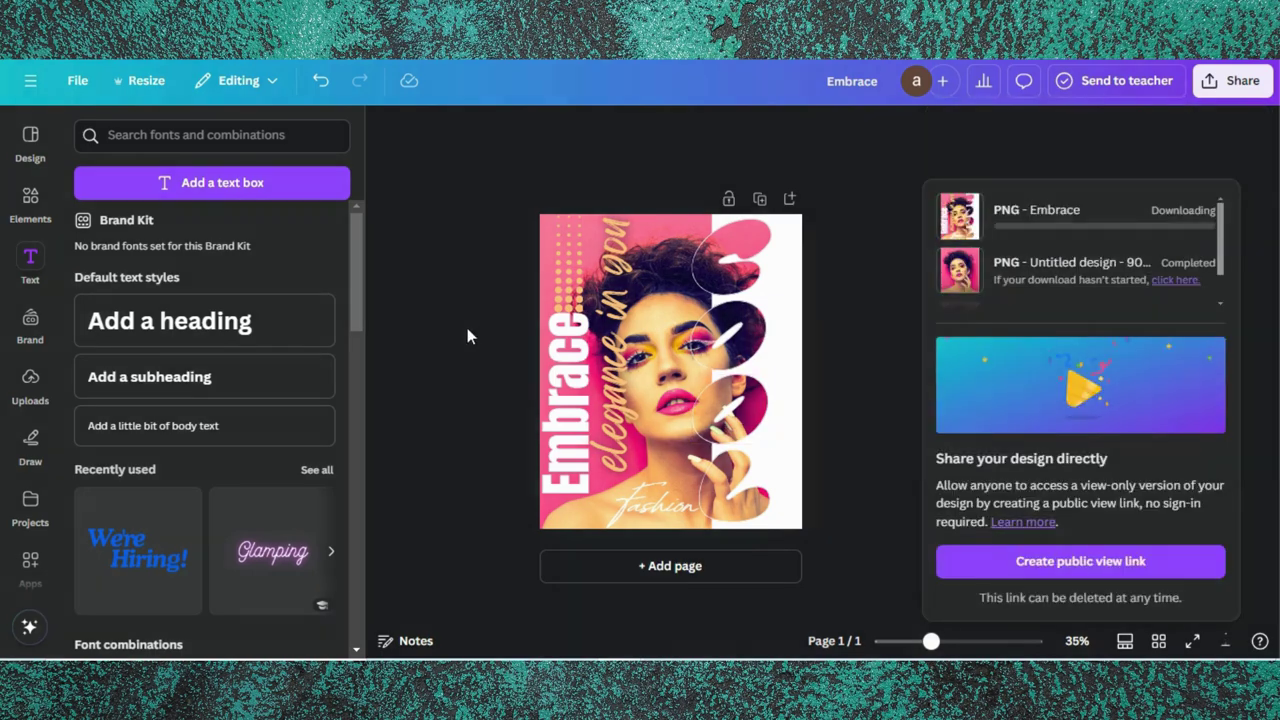